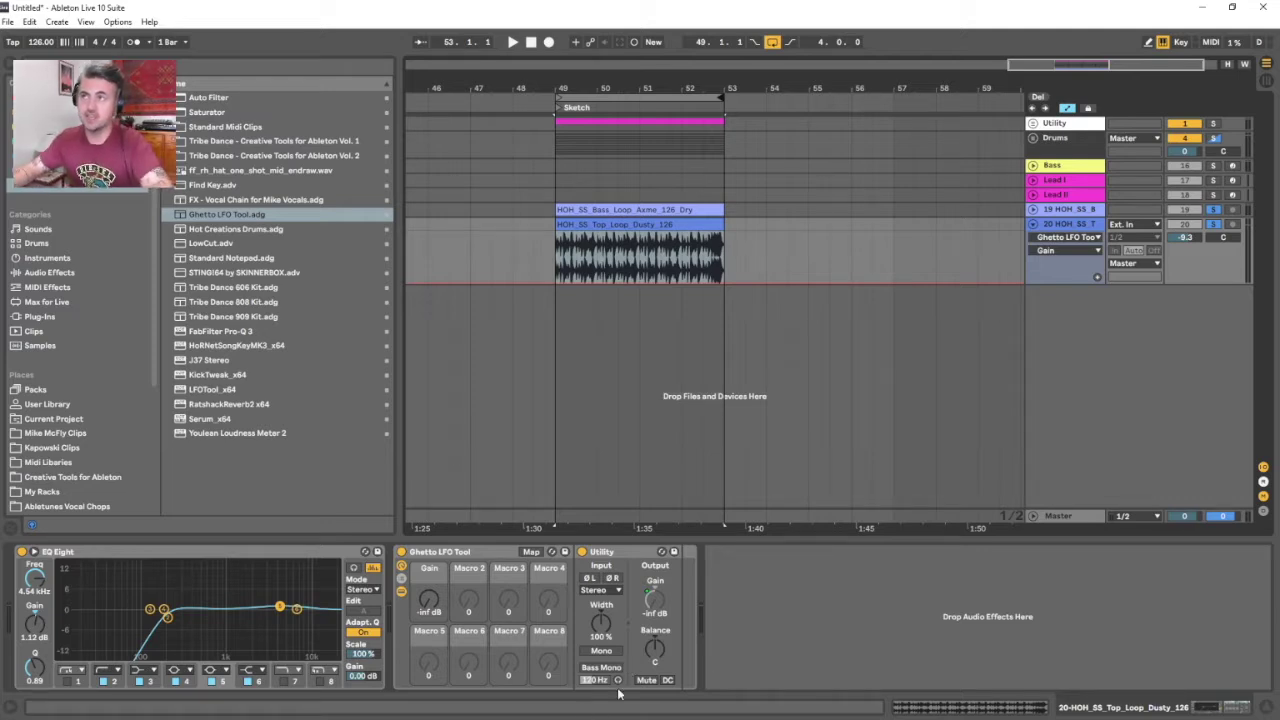
- Select the looped Sketch section from bar 49 to bar 53 across the arrangement tracks
drag(632, 72, 640, 87)
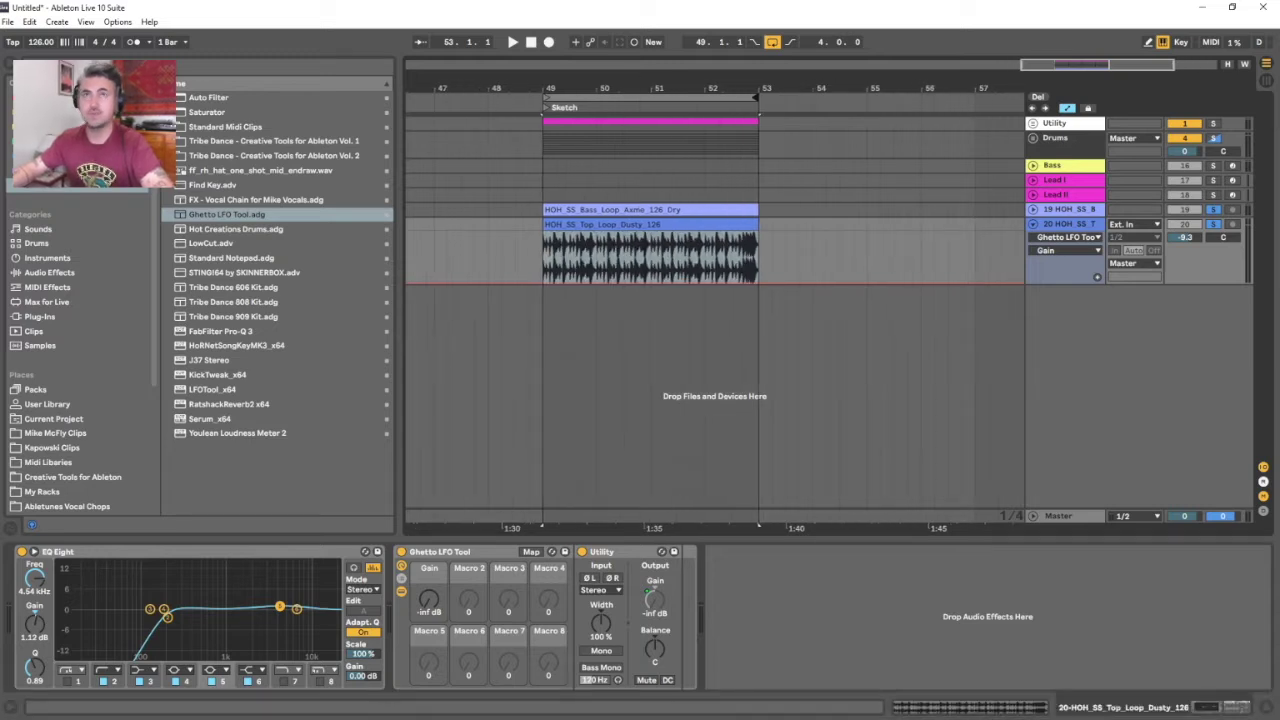
key(ctrl+alt+b)
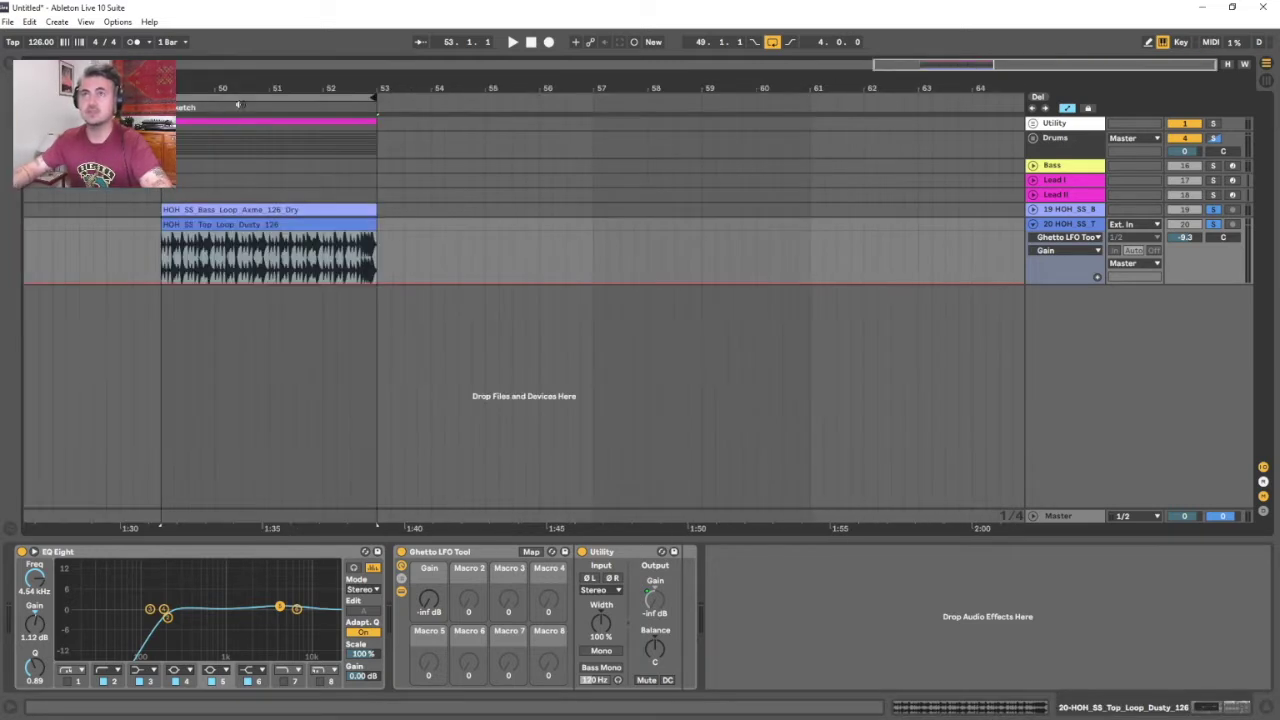
drag(163, 80, 296, 95)
click(426, 96)
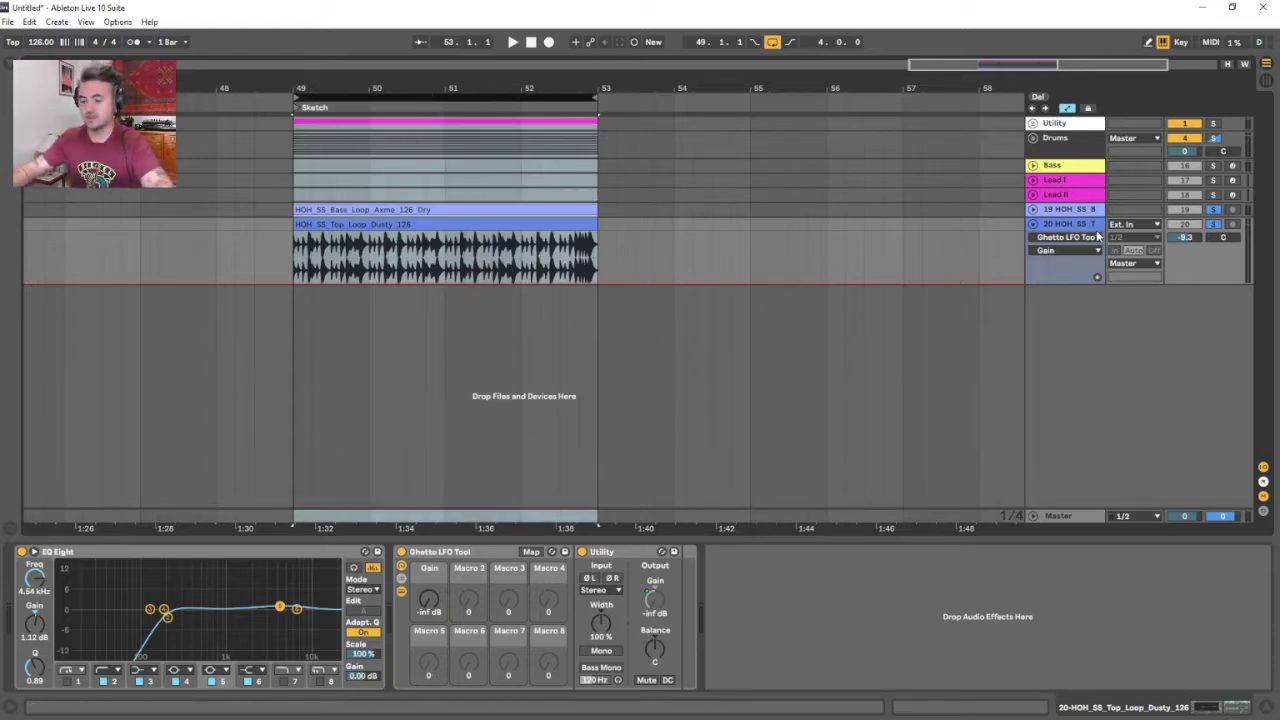
- Fold the HOH_SS_Top_Loop track and delete the Ghetto LFO Tool rack from its device chain
click(1033, 224)
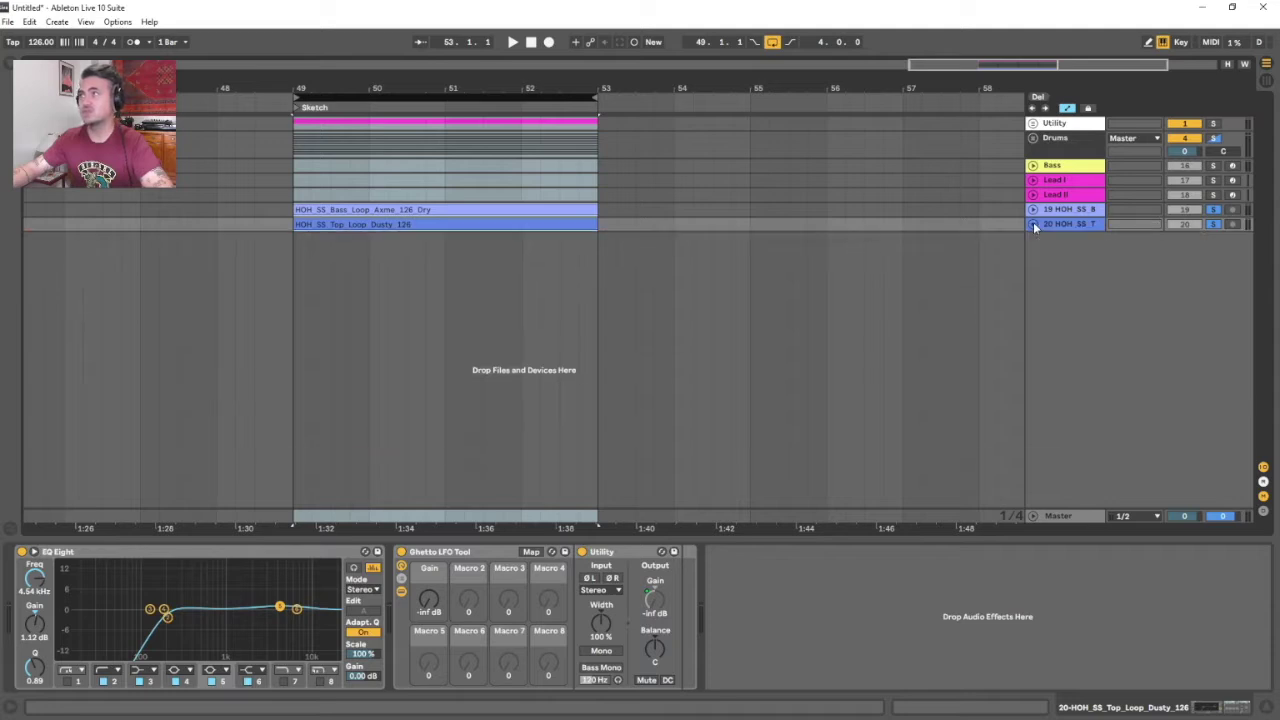
drag(361, 92, 408, 88)
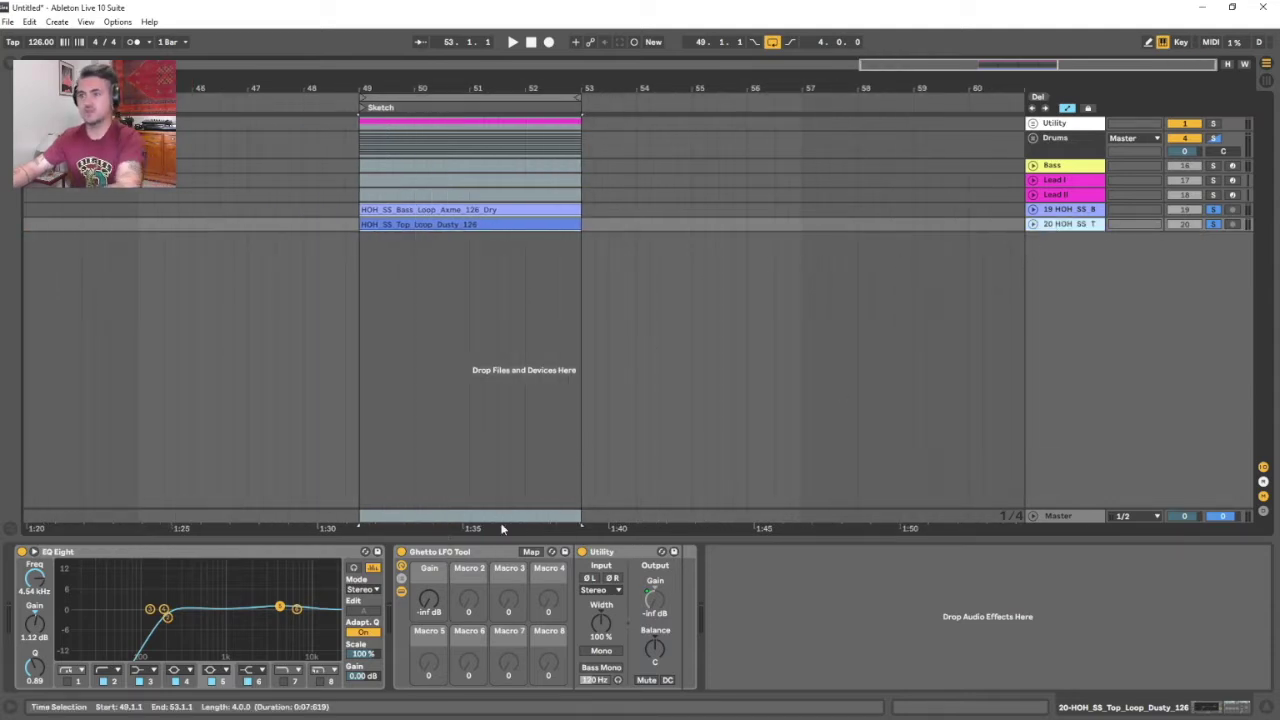
click(465, 553)
key(Delete)
- Select the HOH_SS_Bass_Loop track and search the plug-ins for "pro-q"
click(337, 212)
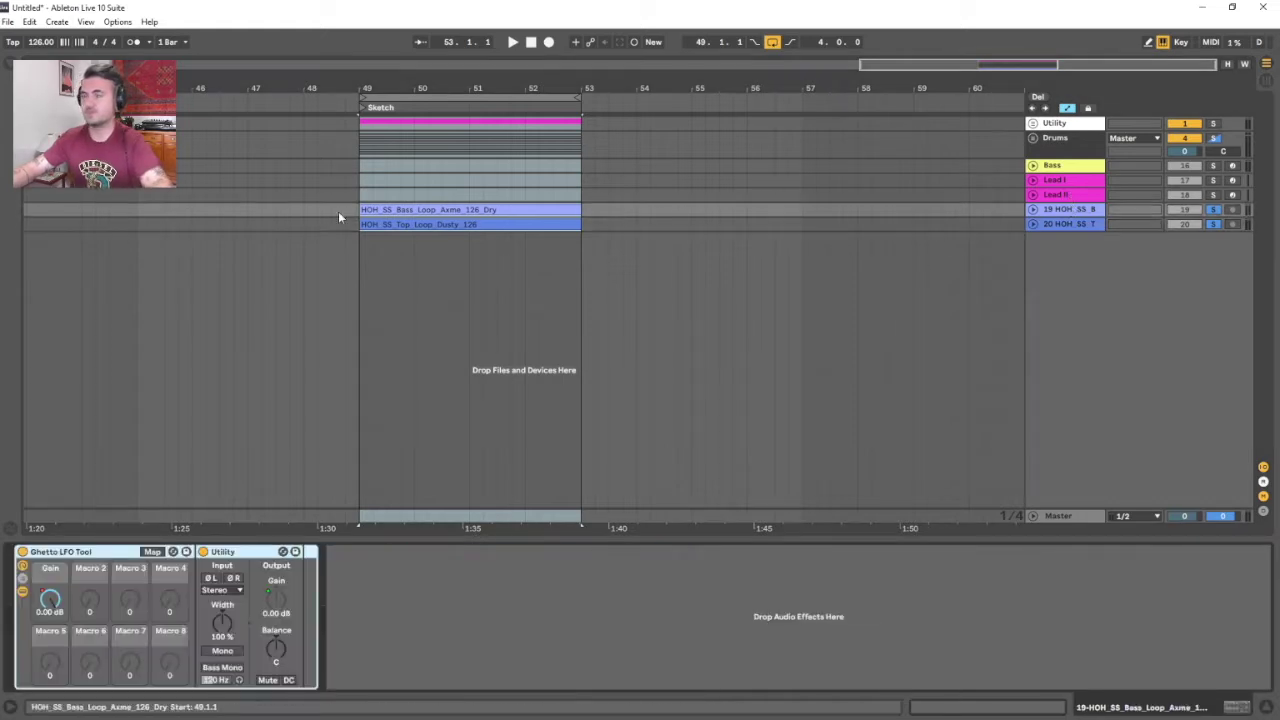
key(ctrl+alt+b)
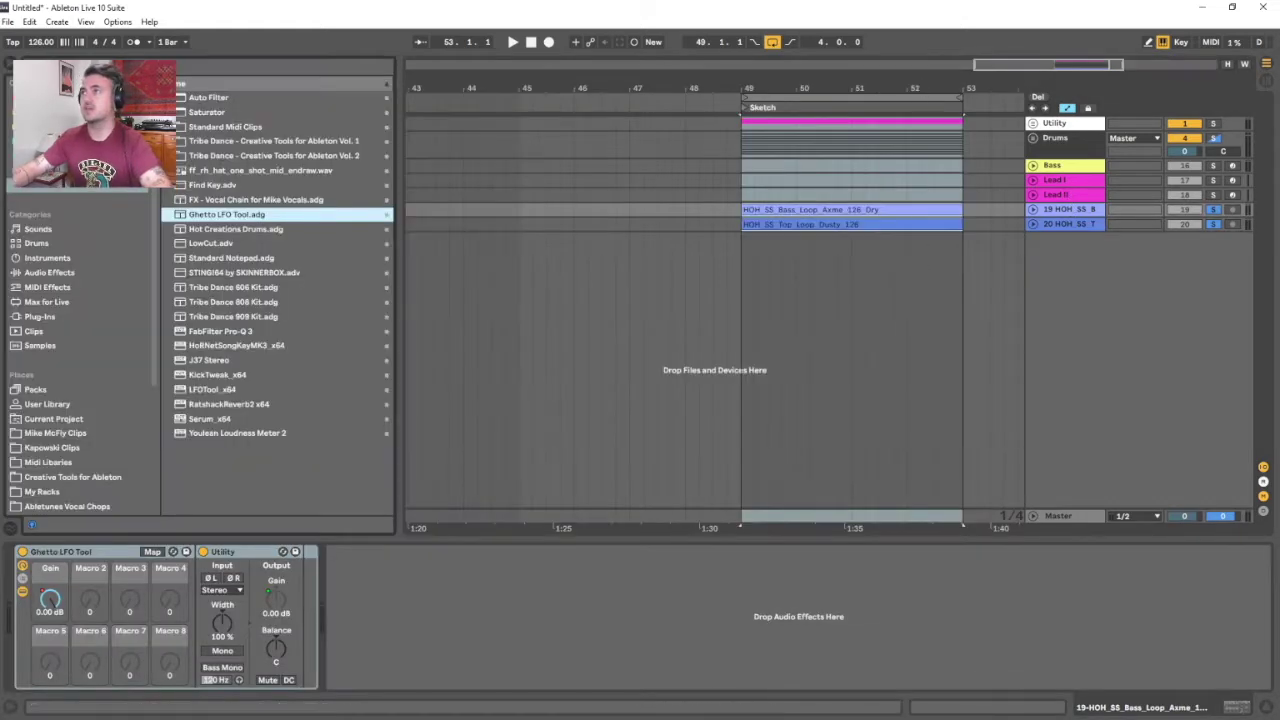
click(40, 316)
key(ctrl+f)
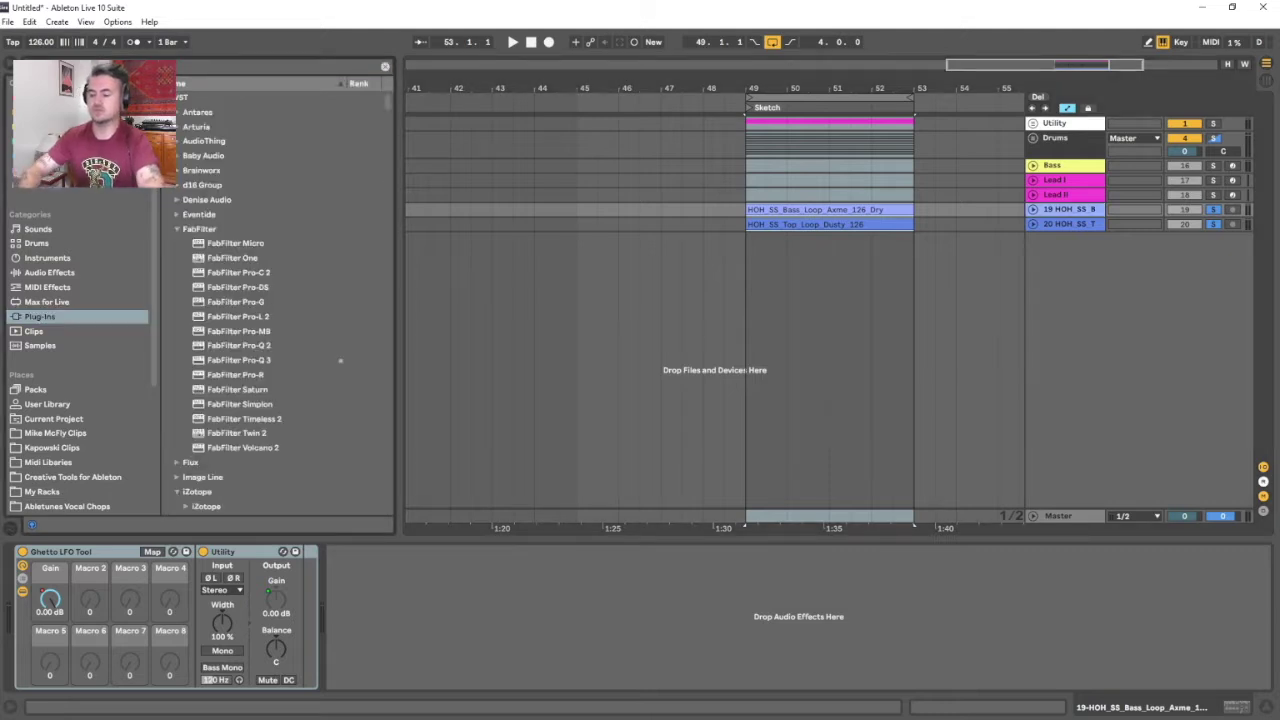
text(pro-q)
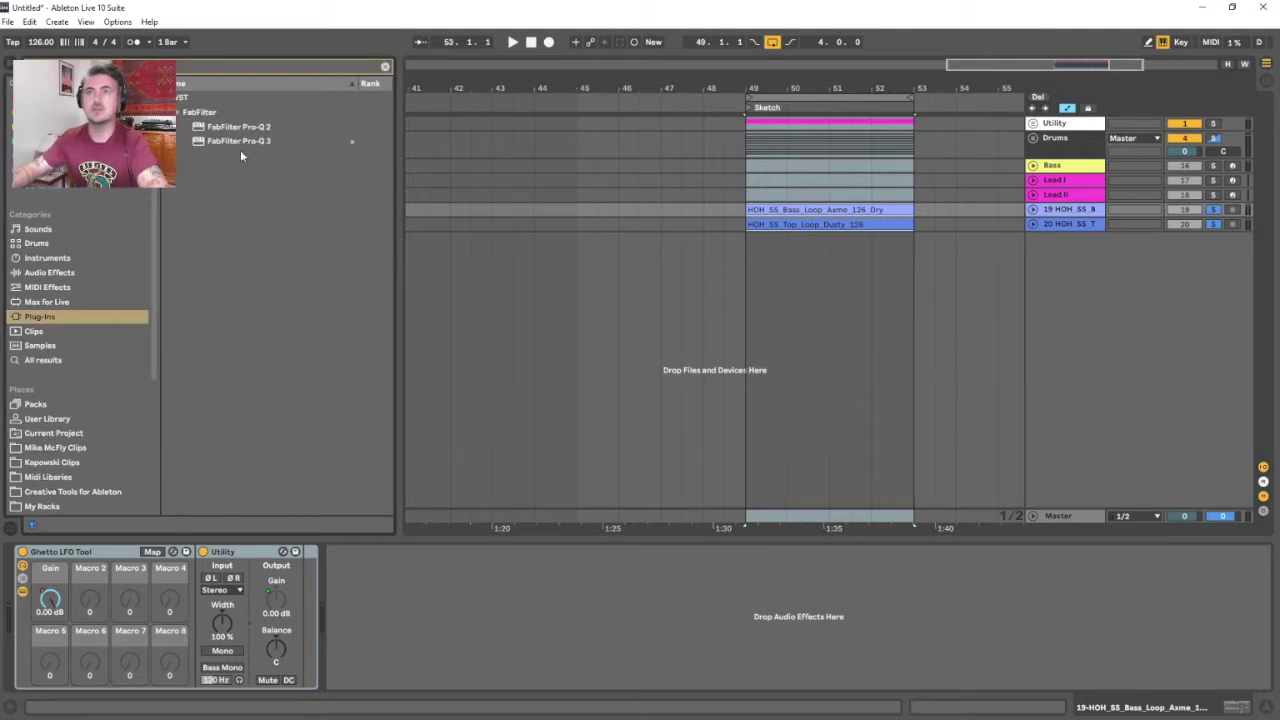
- Add FabFilter Pro-Q 3 to both the Kick track and the HOH_SS_Bass_Loop track, and close the Kick plug-in's window
click(242, 144)
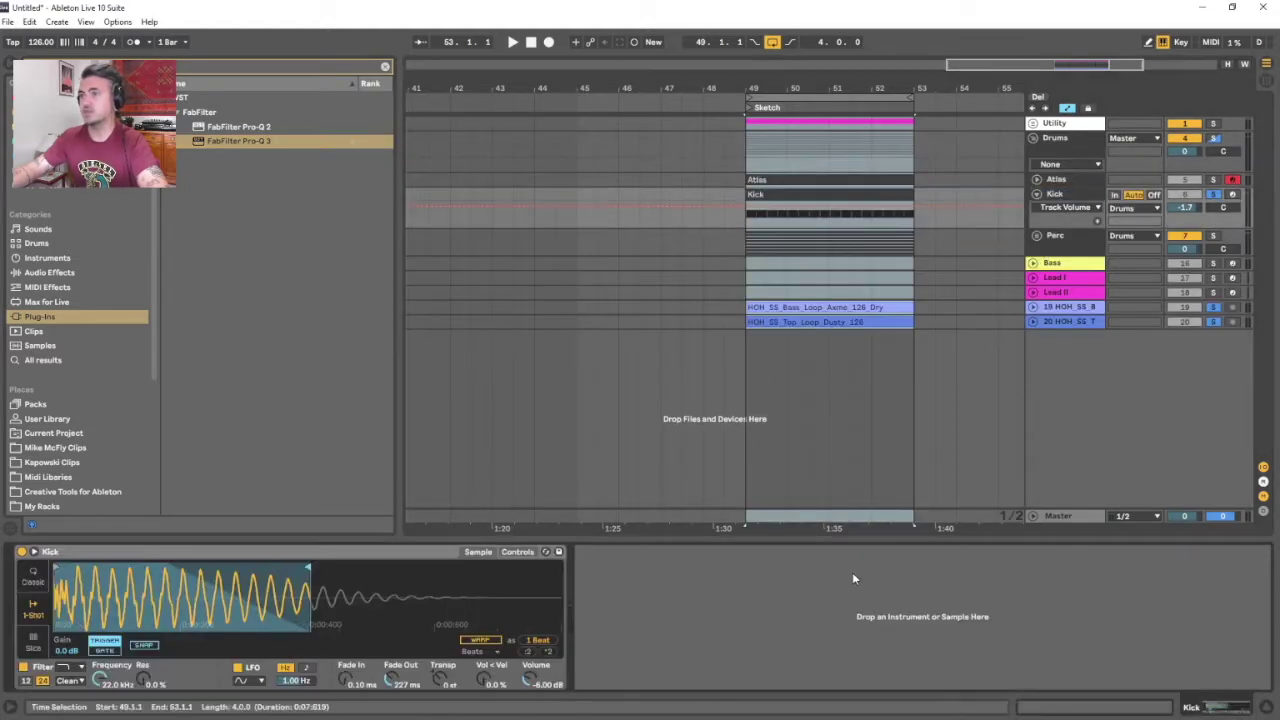
right_click(850, 583)
click(886, 594)
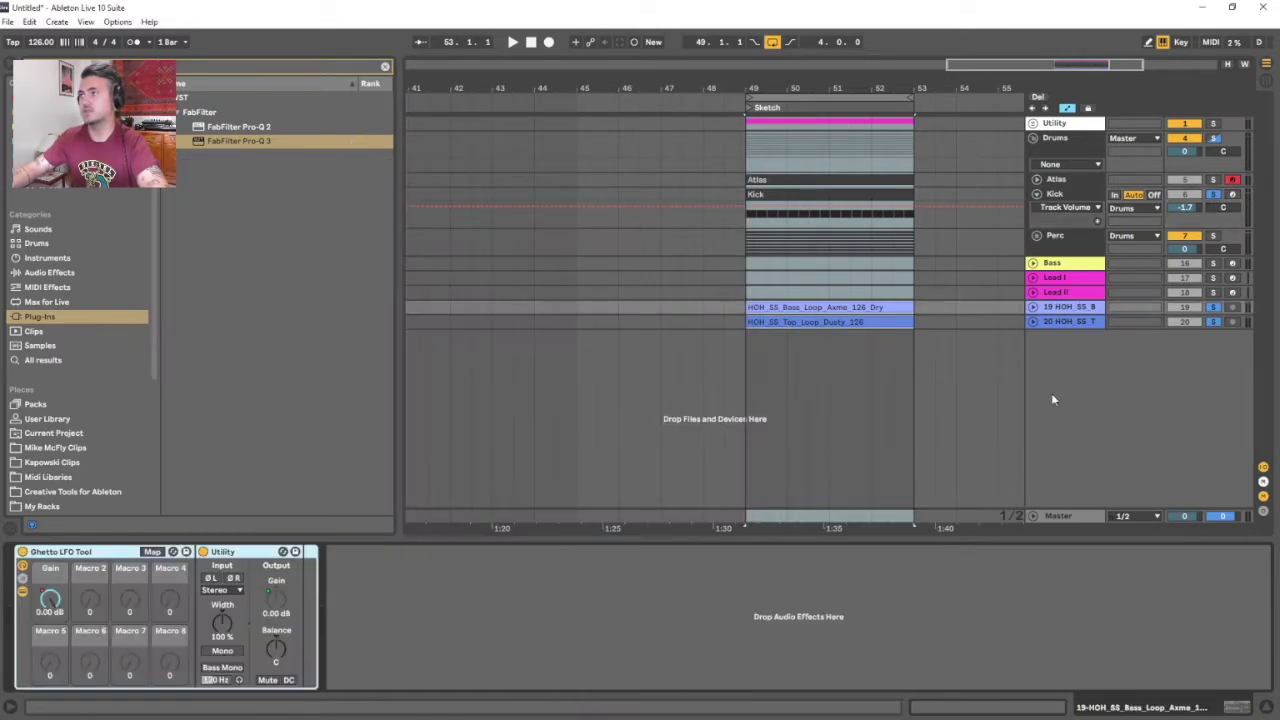
right_click(600, 652)
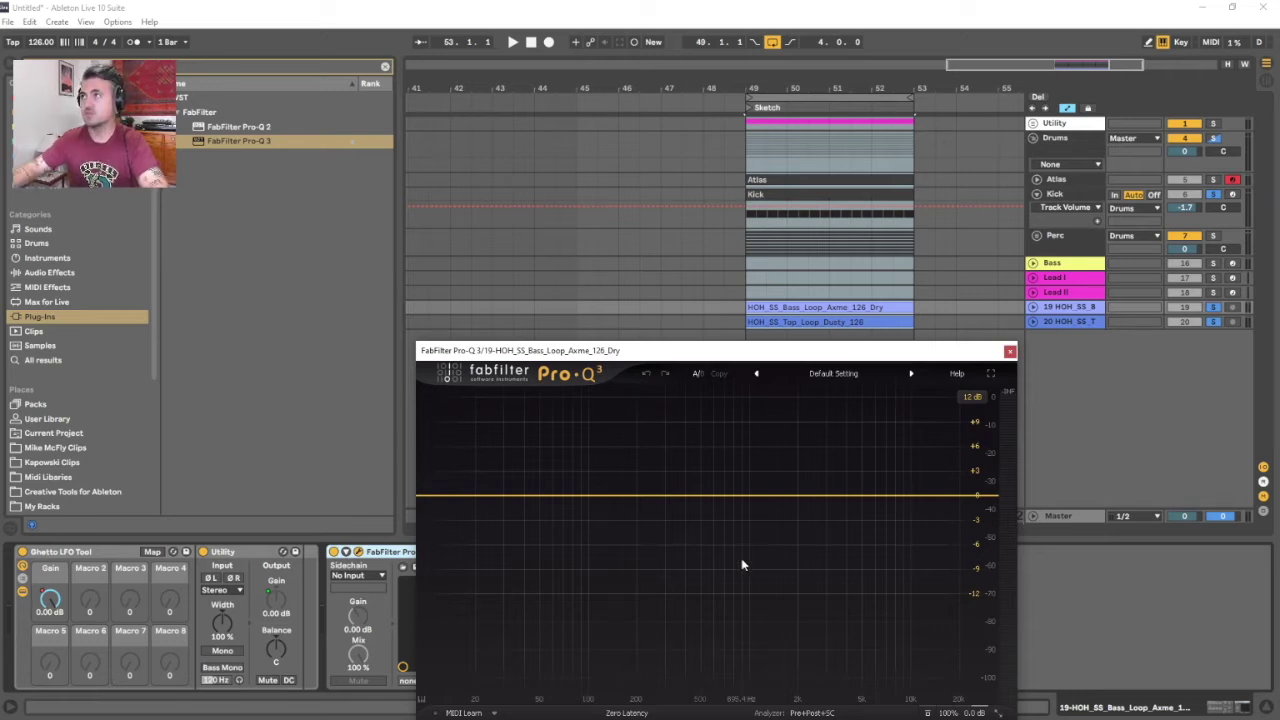
drag(876, 90, 829, 214)
drag(841, 357, 767, 265)
click(820, 208)
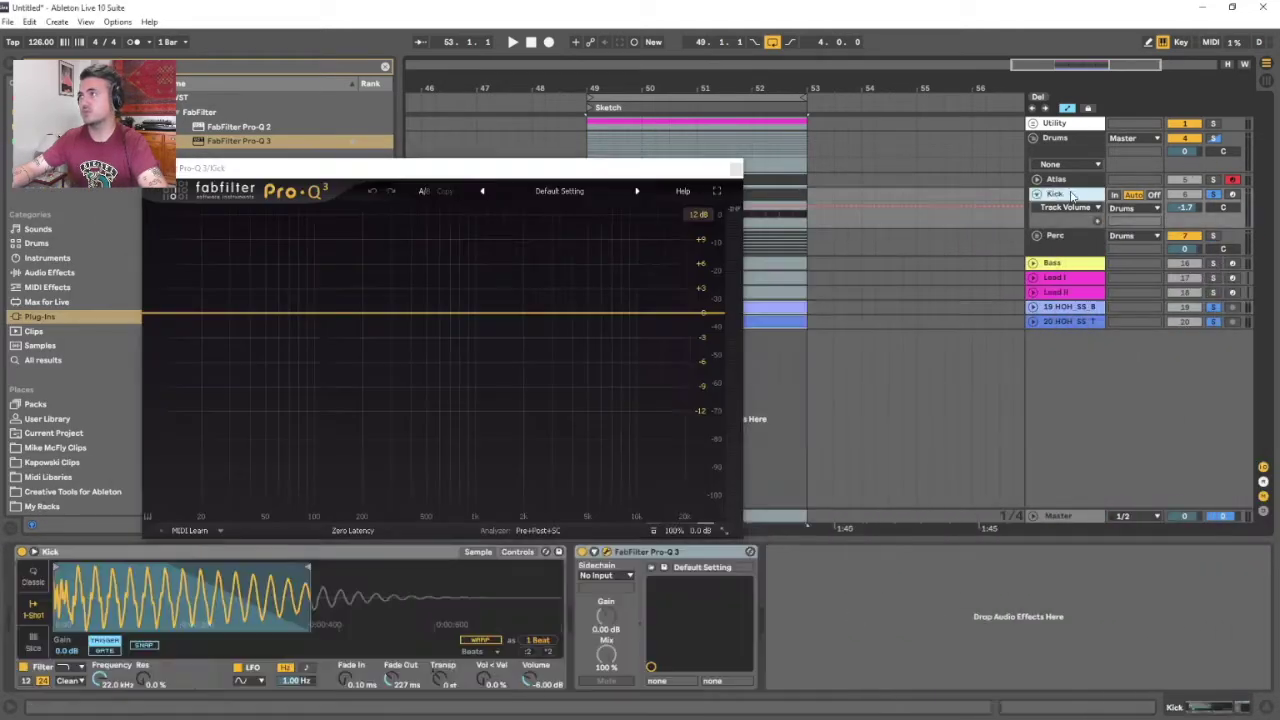
click(736, 168)
- Set the sidechain input of the bass loop's Pro-Q 3 to Kick and close the plug-in window
click(1066, 306)
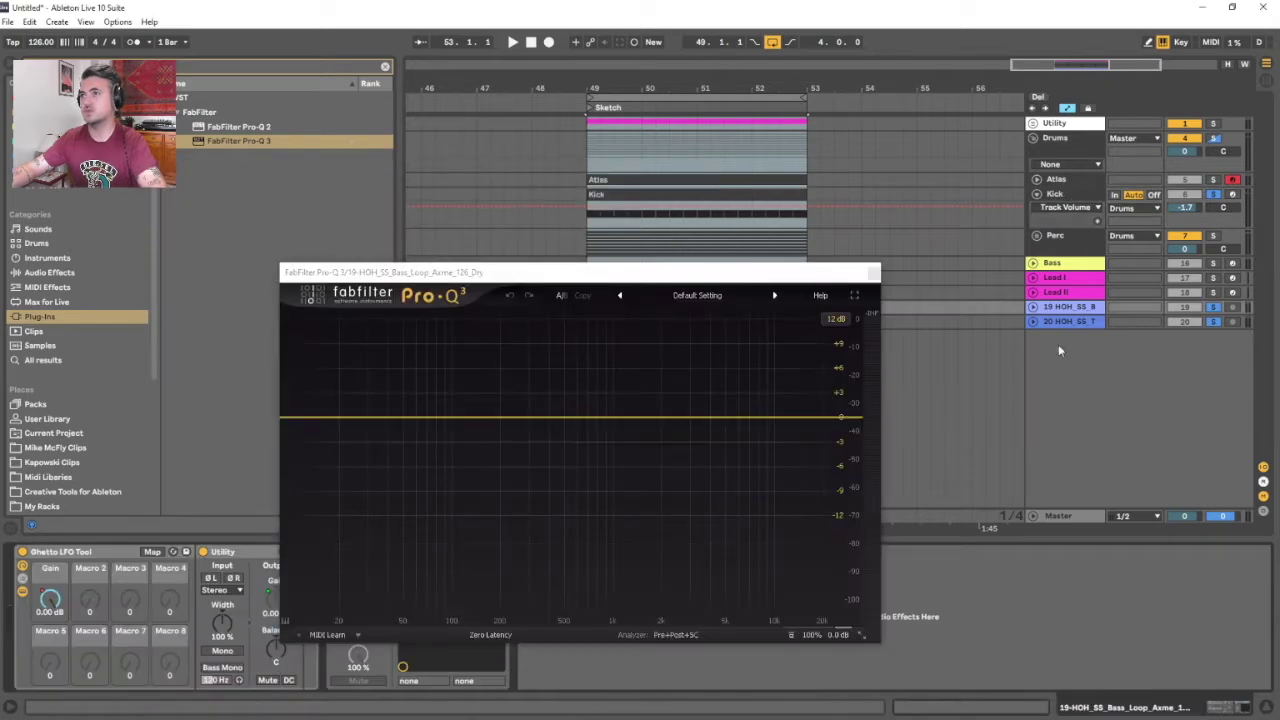
drag(653, 276, 851, 265)
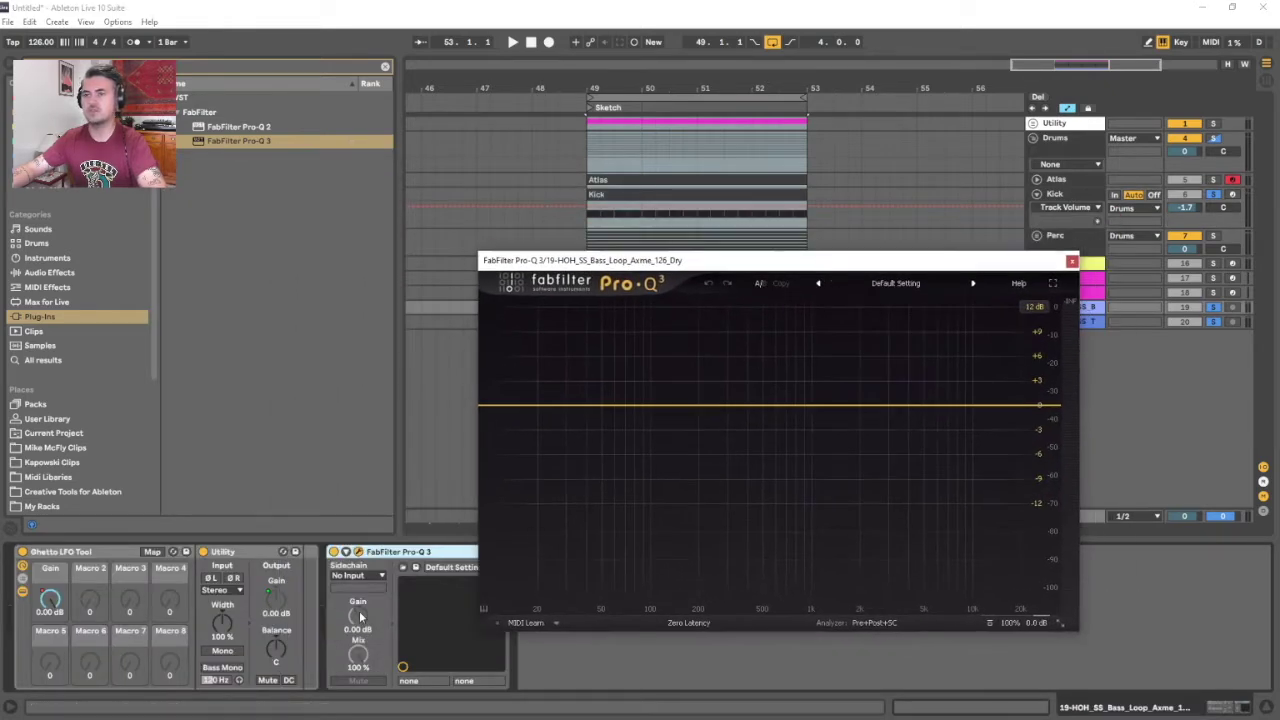
click(378, 577)
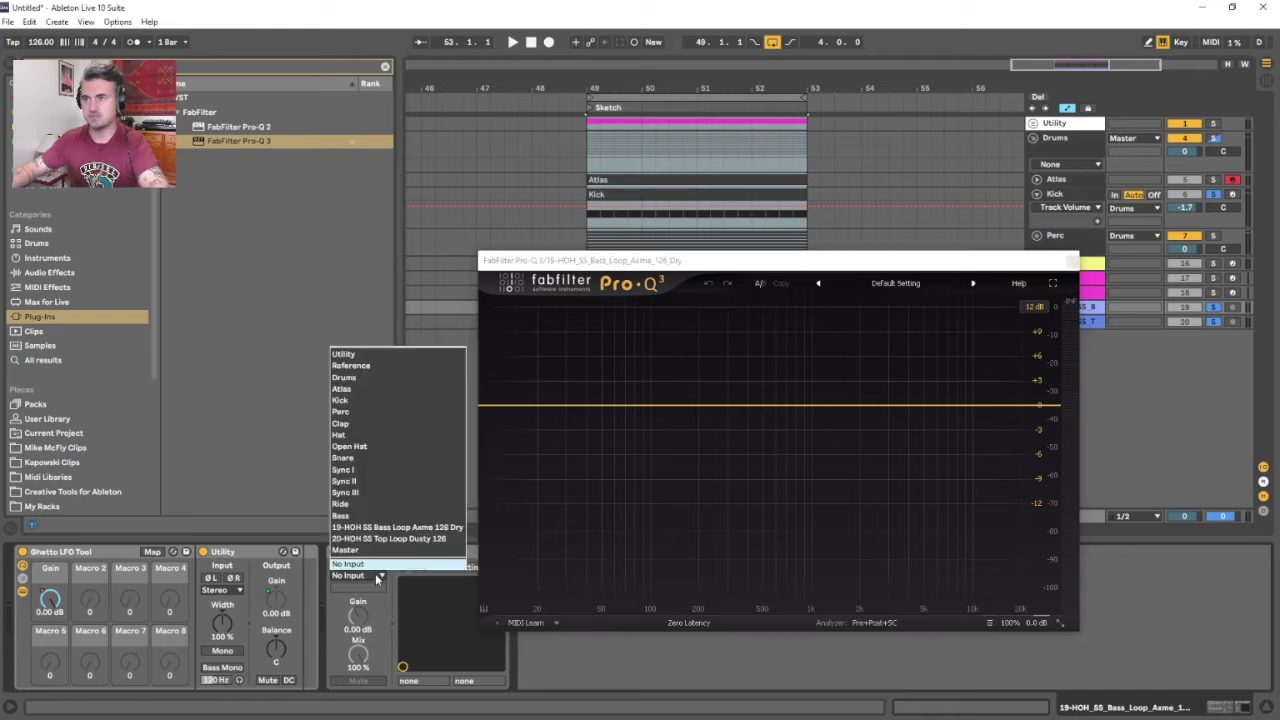
click(393, 400)
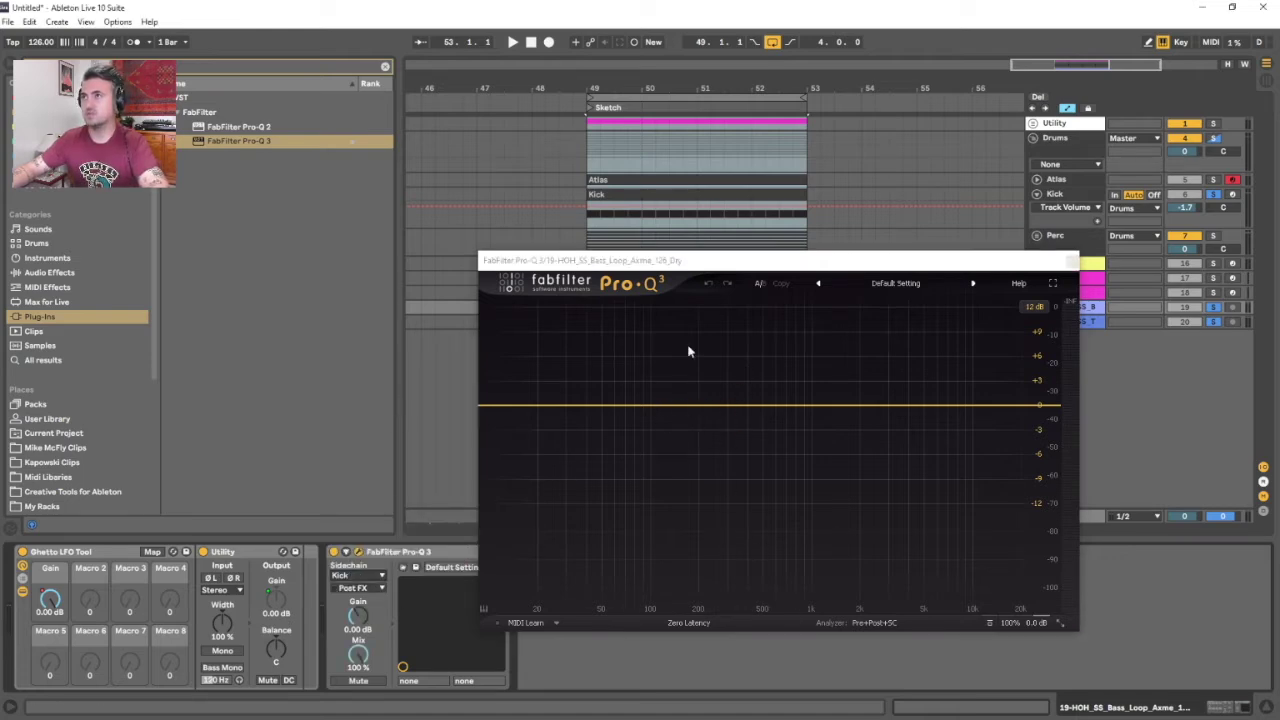
click(1072, 263)
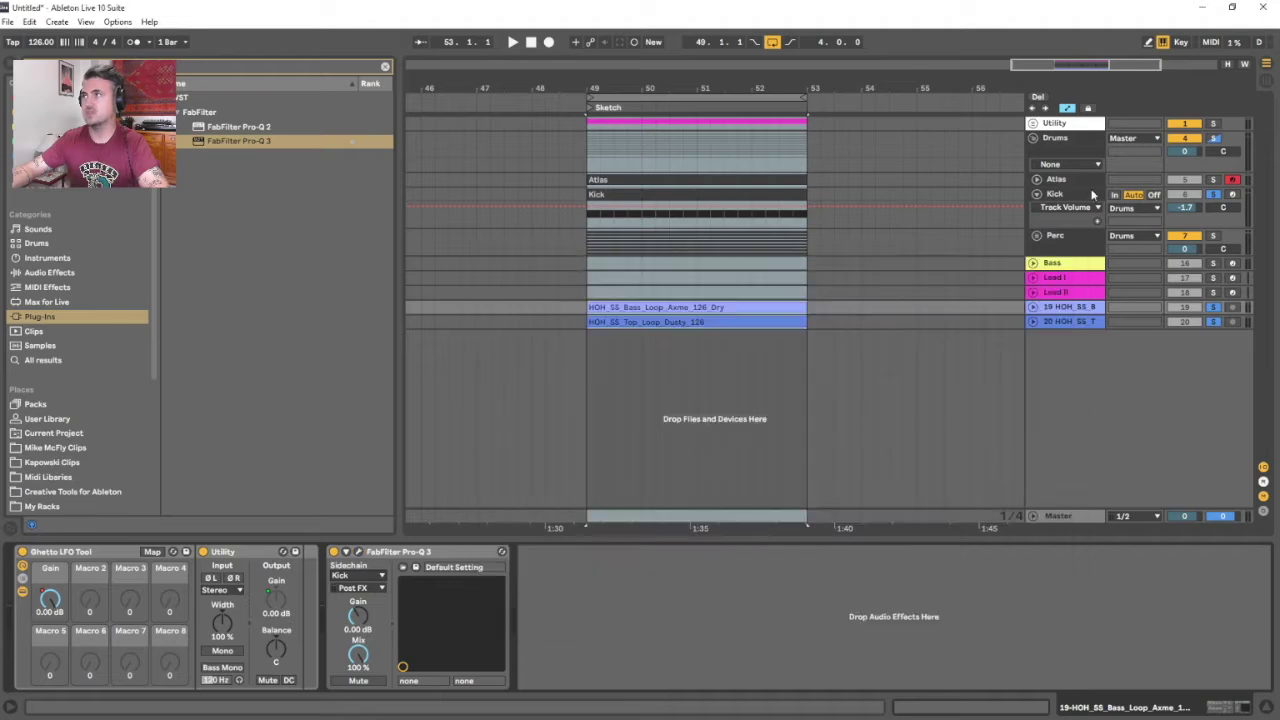
- Set the sidechain input of the Kick track's Pro-Q 3 to 19-HOH SS Bass Loop Axme 126 Dry and close the plug-in window
click(1090, 194)
click(606, 553)
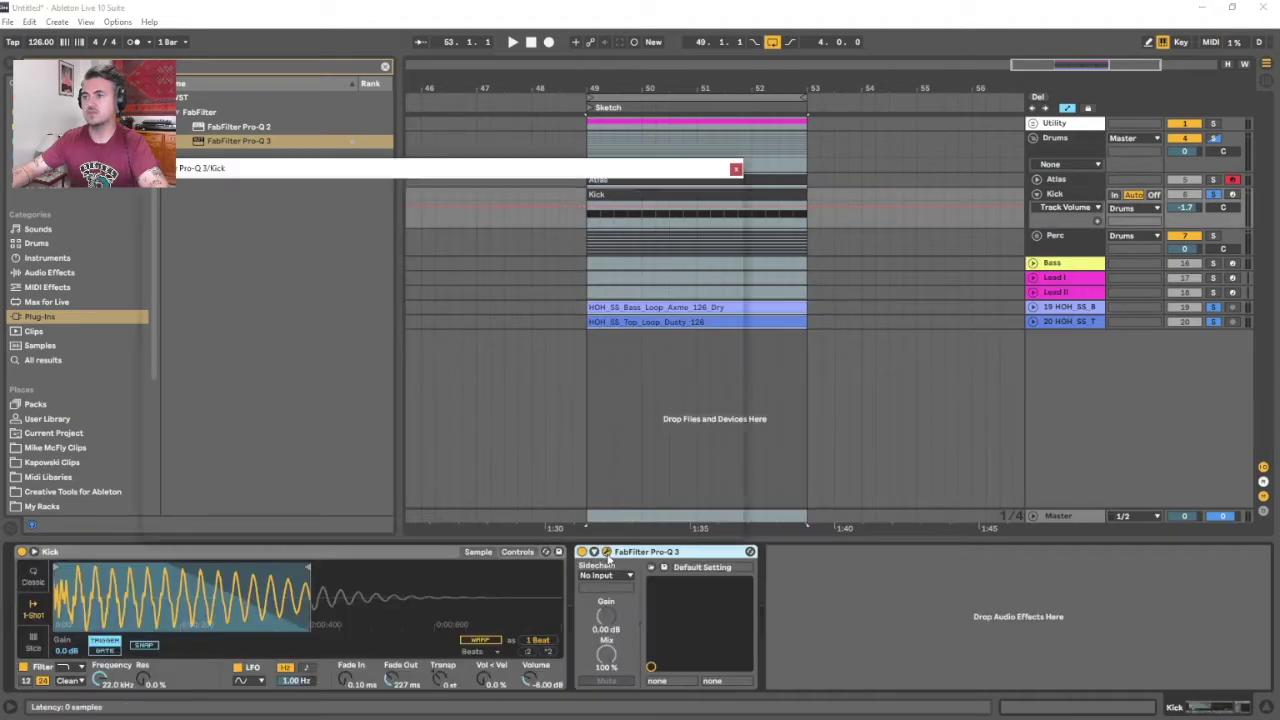
click(605, 576)
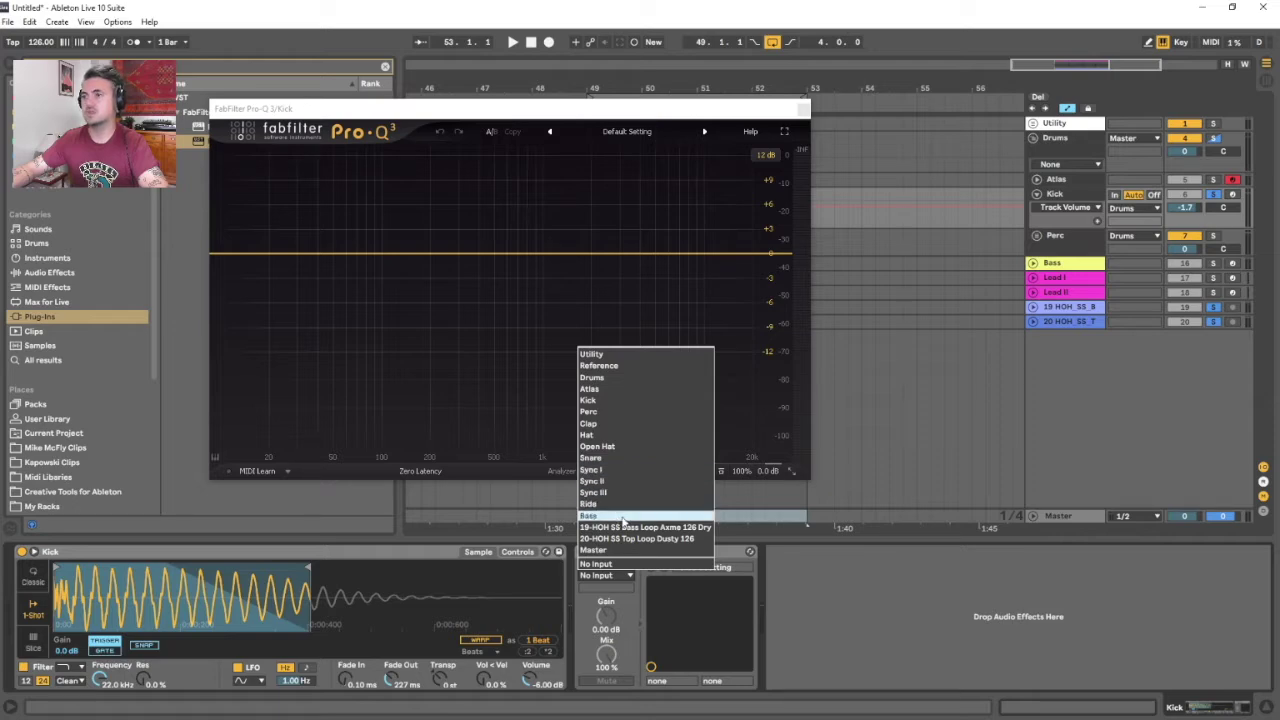
click(686, 528)
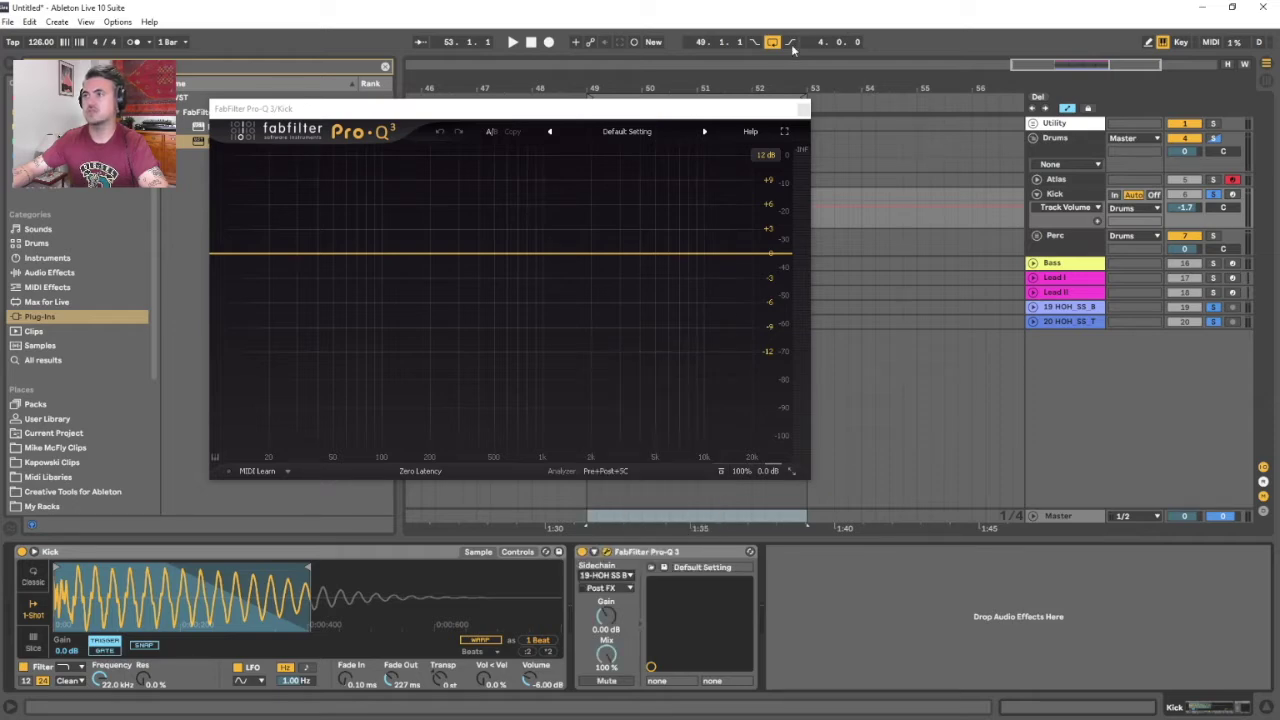
click(803, 110)
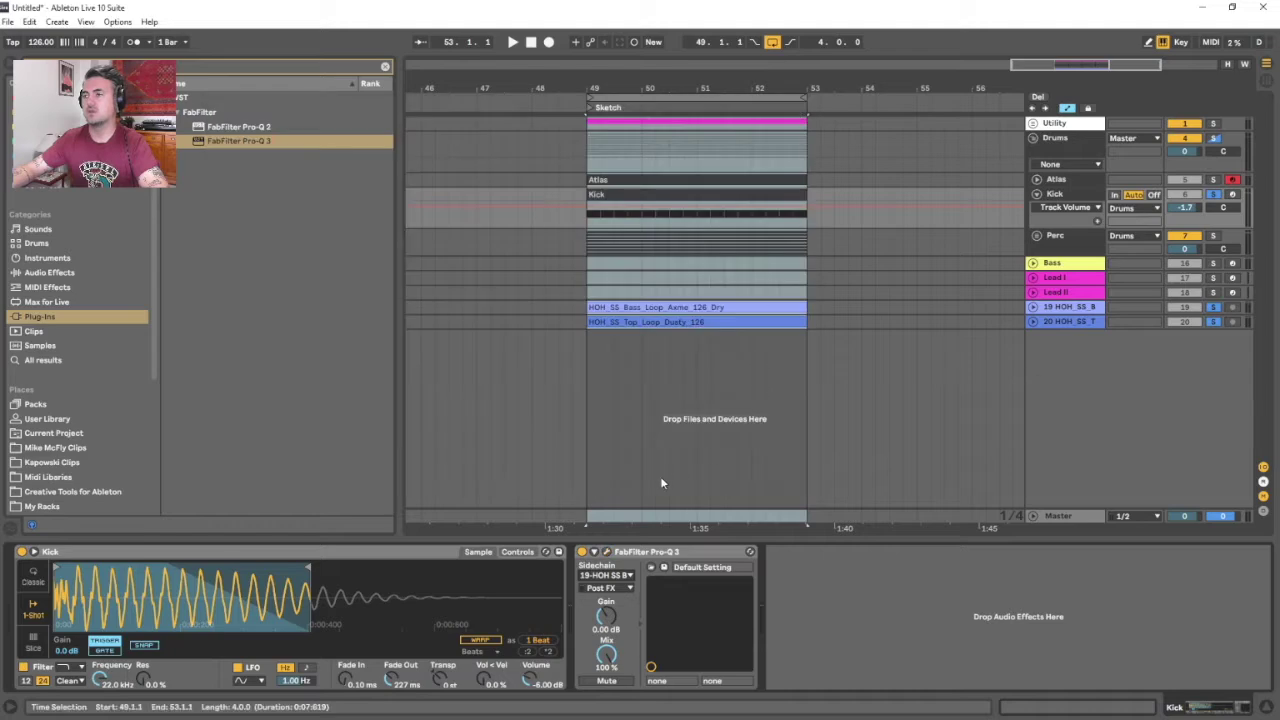
- Play the loop with the bass loop's Pro-Q 3 window open to compare the kick and bass spectra, and close the window
click(1011, 308)
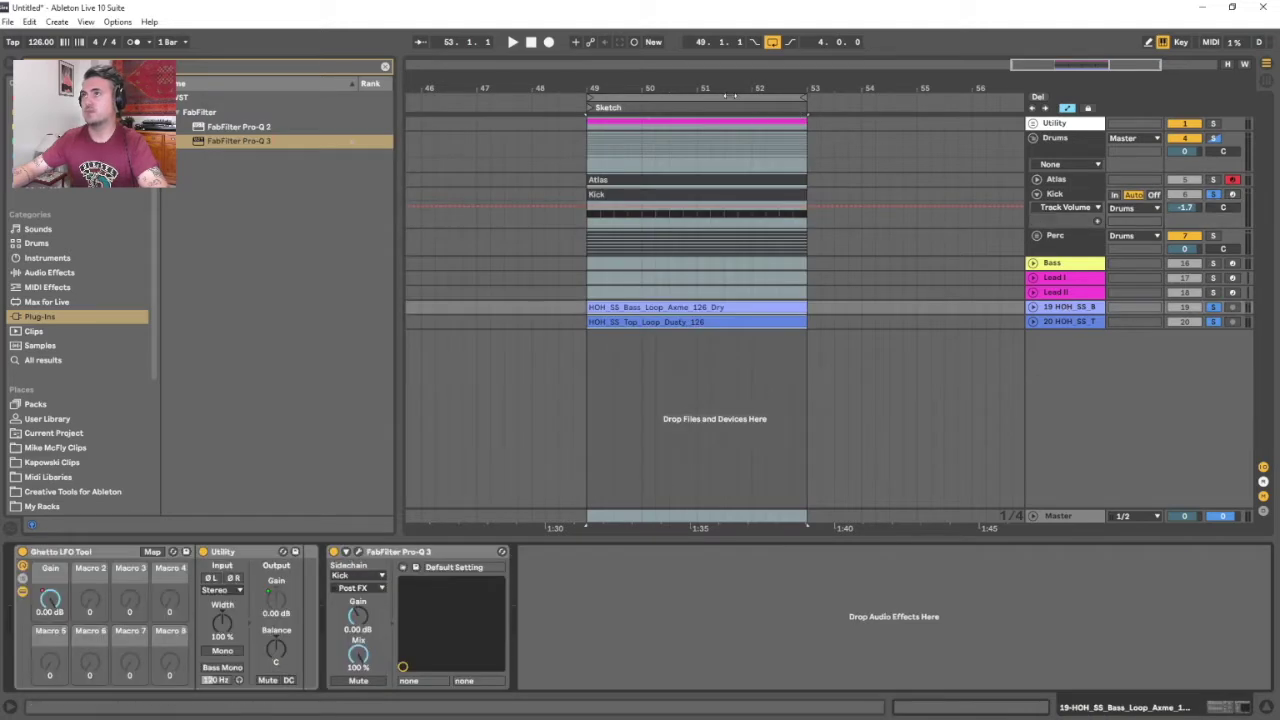
scroll(760, 239, up, 1)
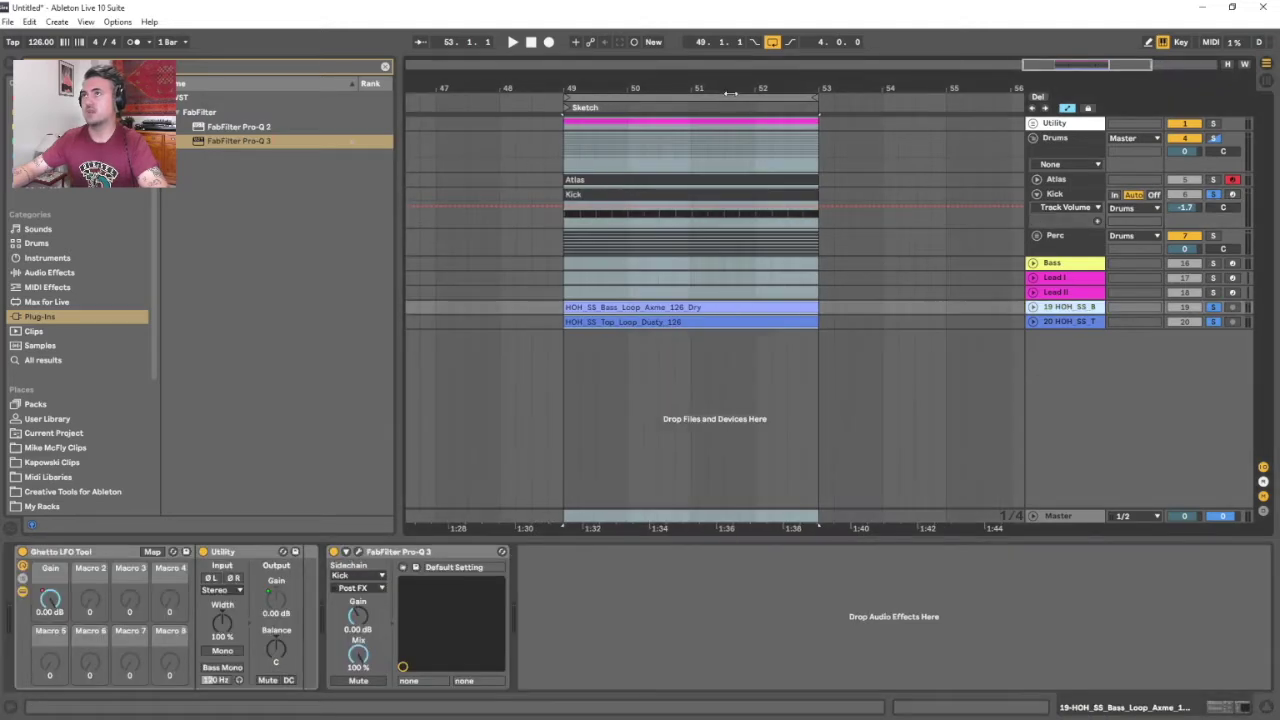
click(1038, 310)
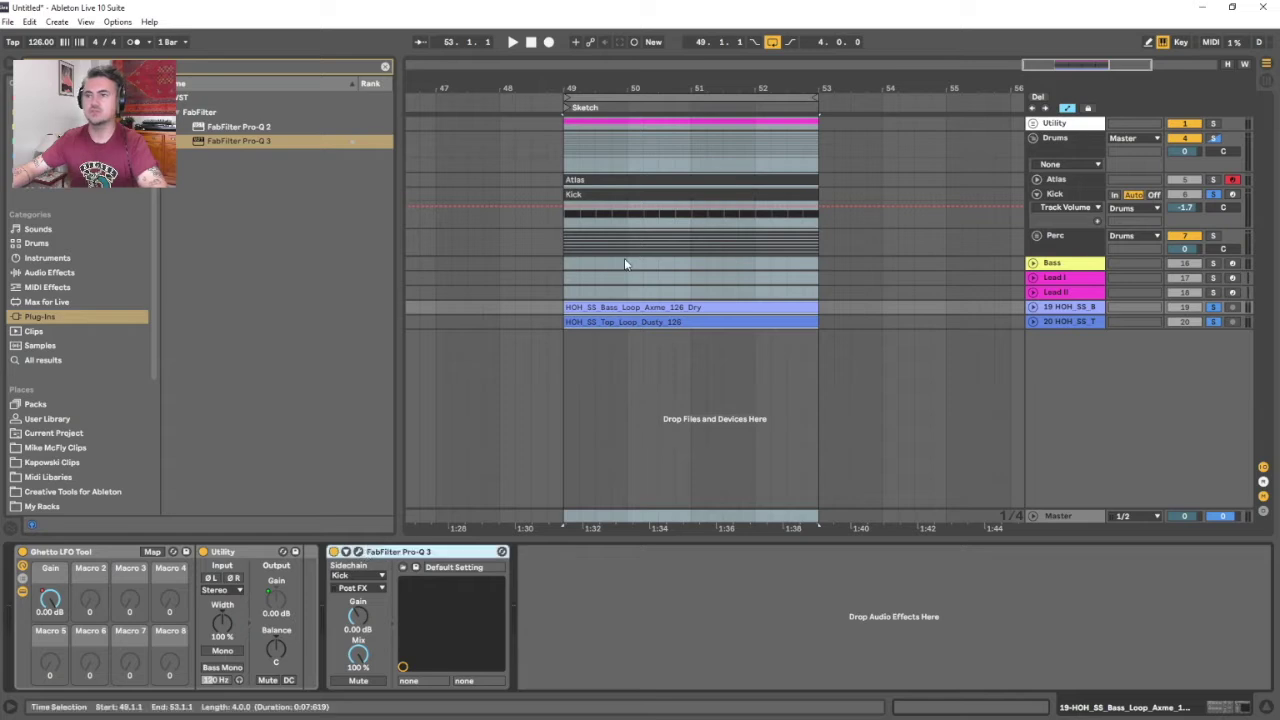
click(359, 551)
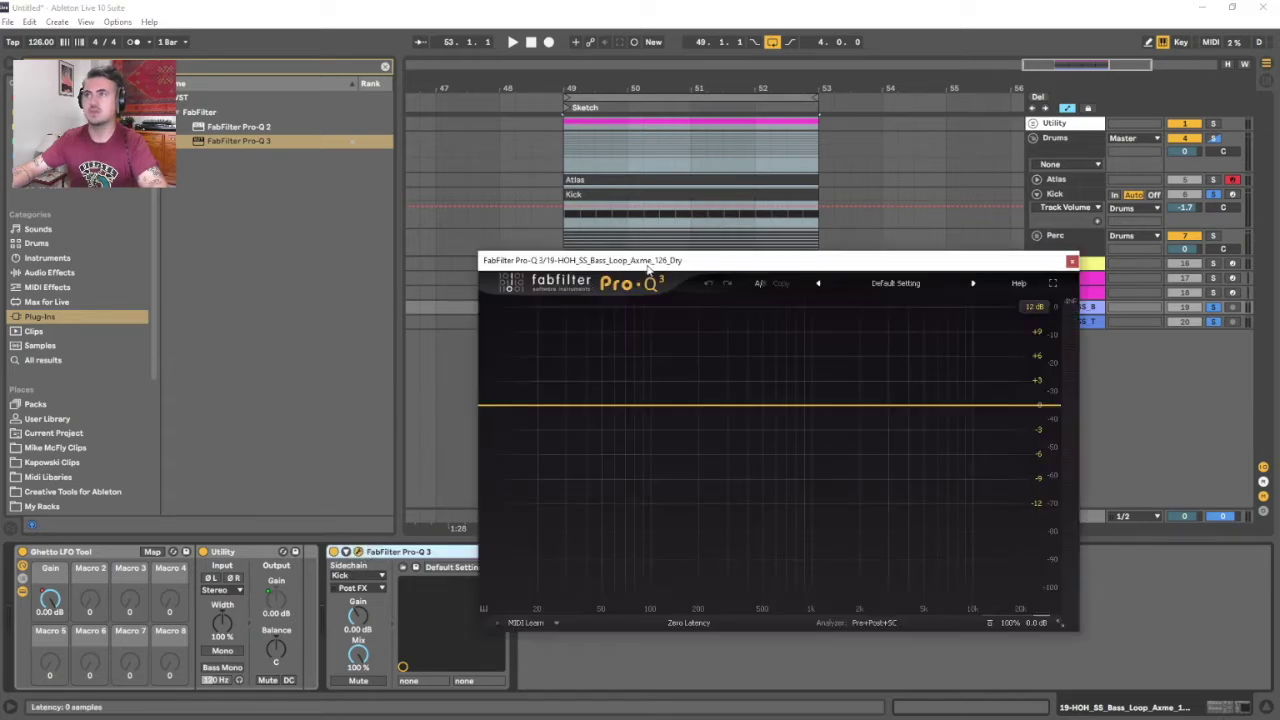
drag(647, 266, 590, 258)
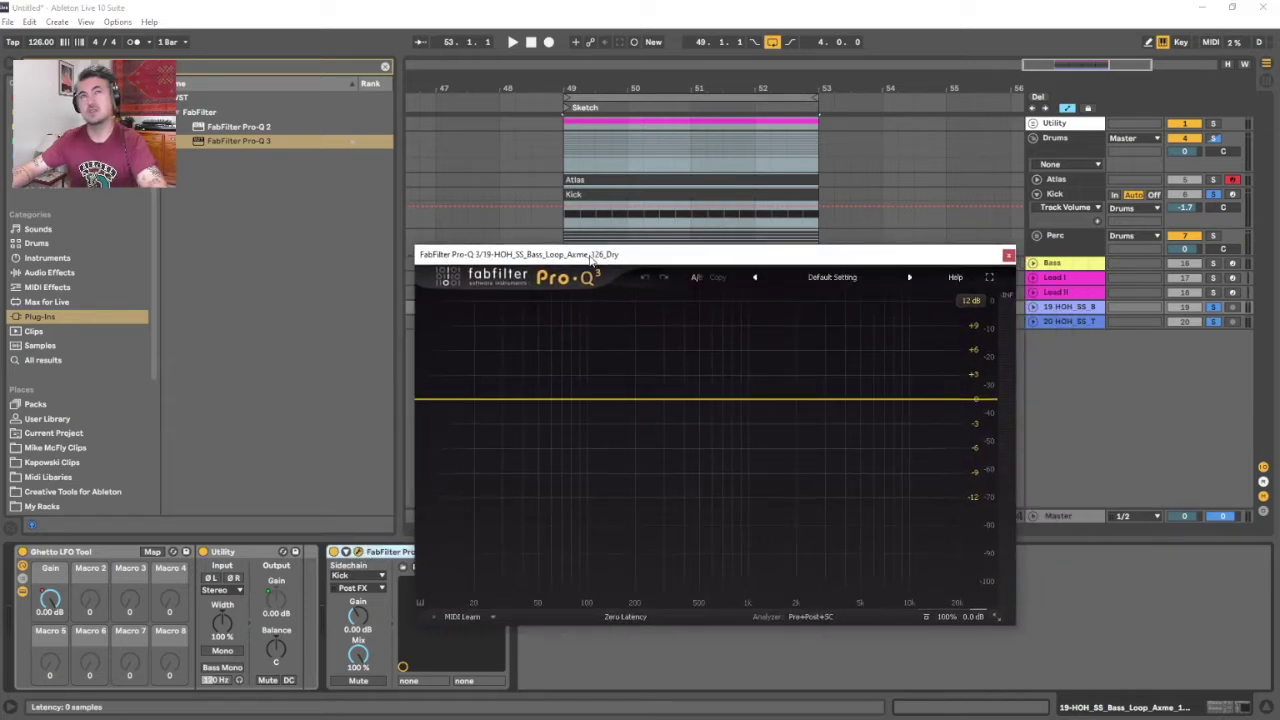
key(space)
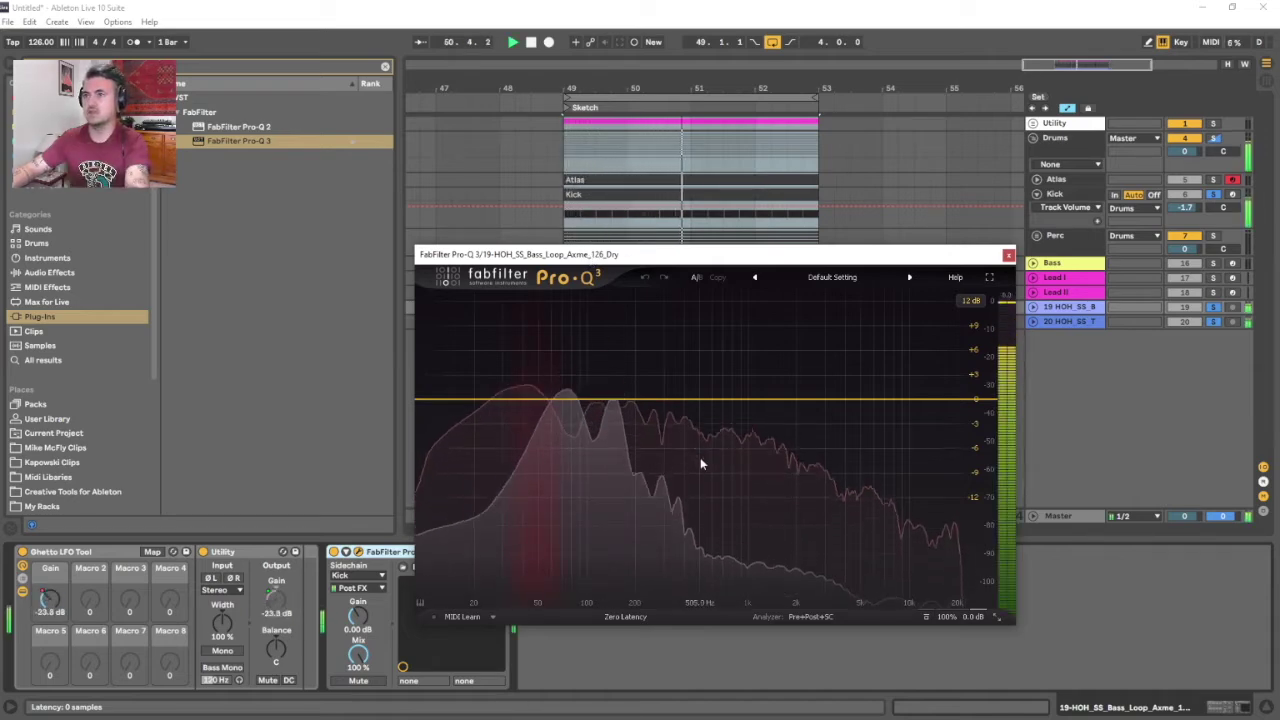
key(space)
key(space)
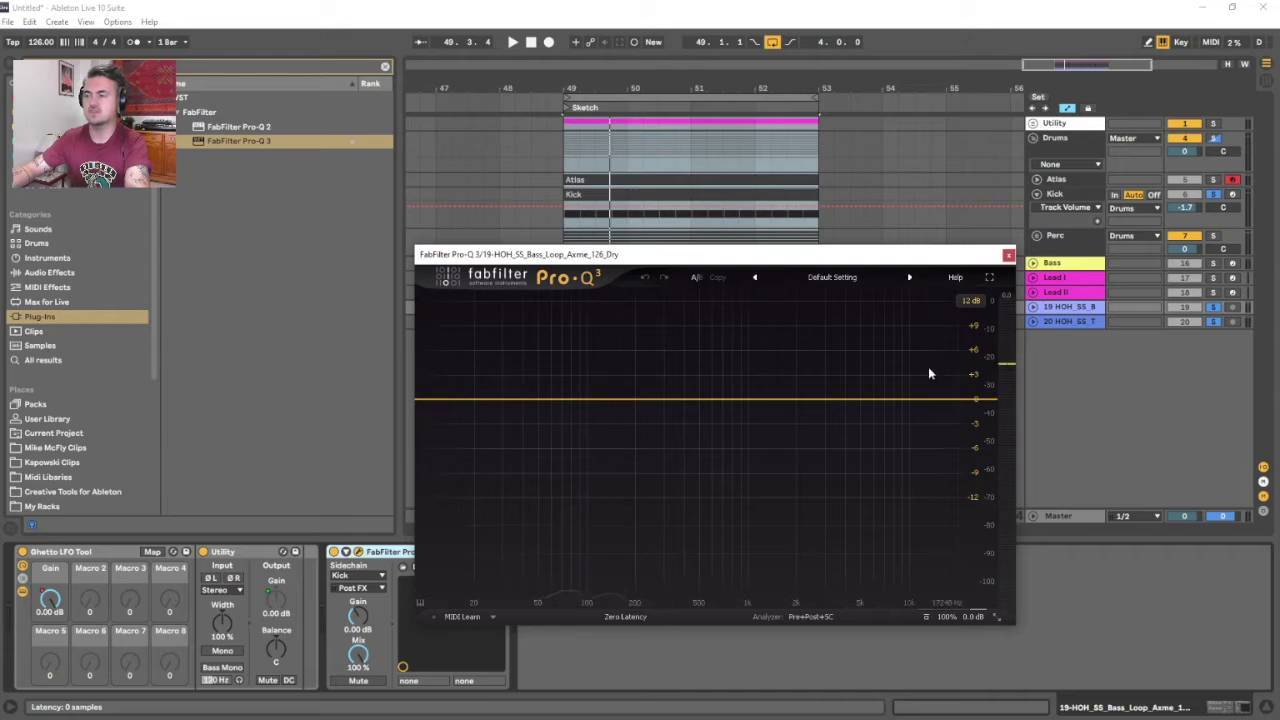
key(space)
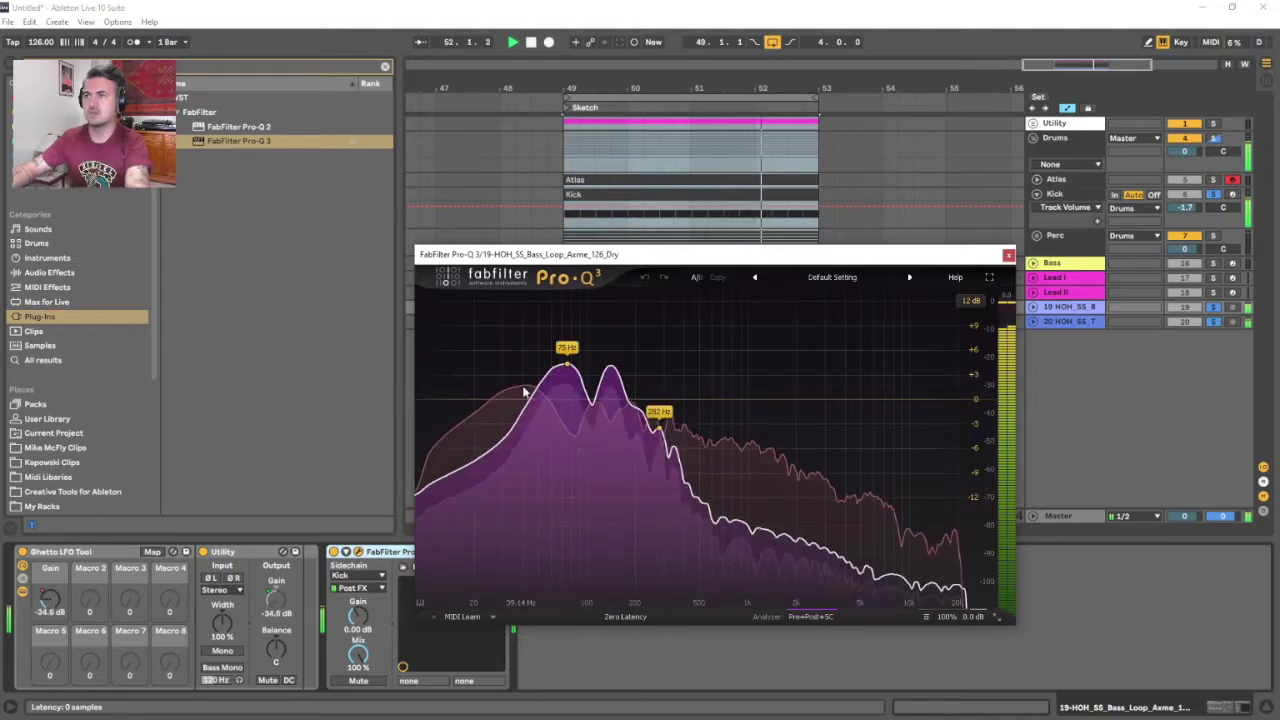
key(space)
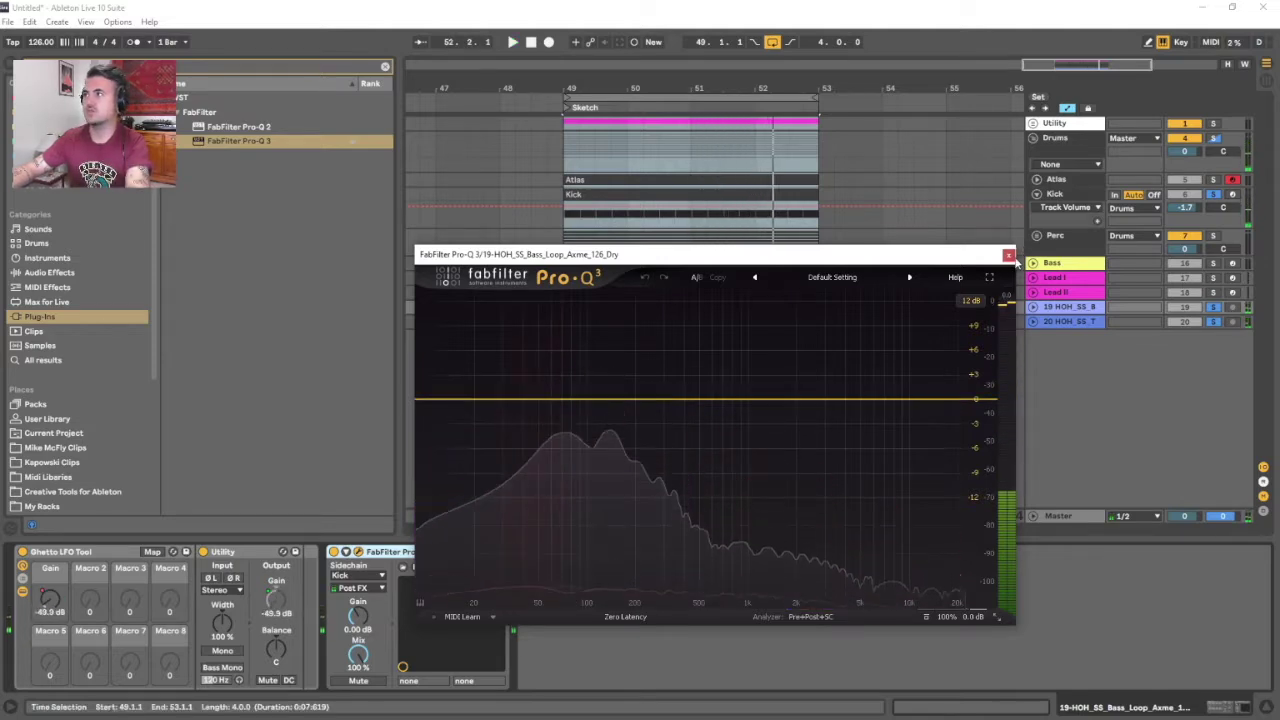
click(1008, 254)
- Unfold the HOH_SS_Bass_Loop track and replay the loop with its Pro-Q 3 open to examine where kick and bass overlap
click(1034, 308)
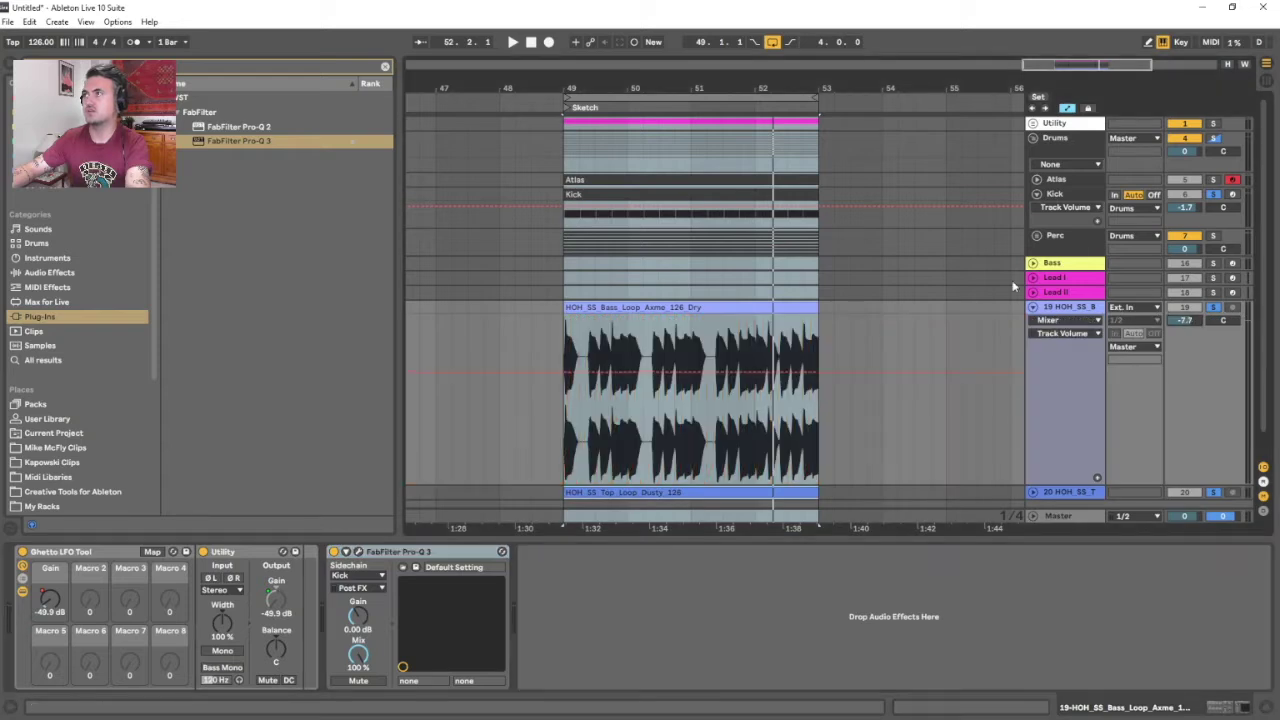
key(space)
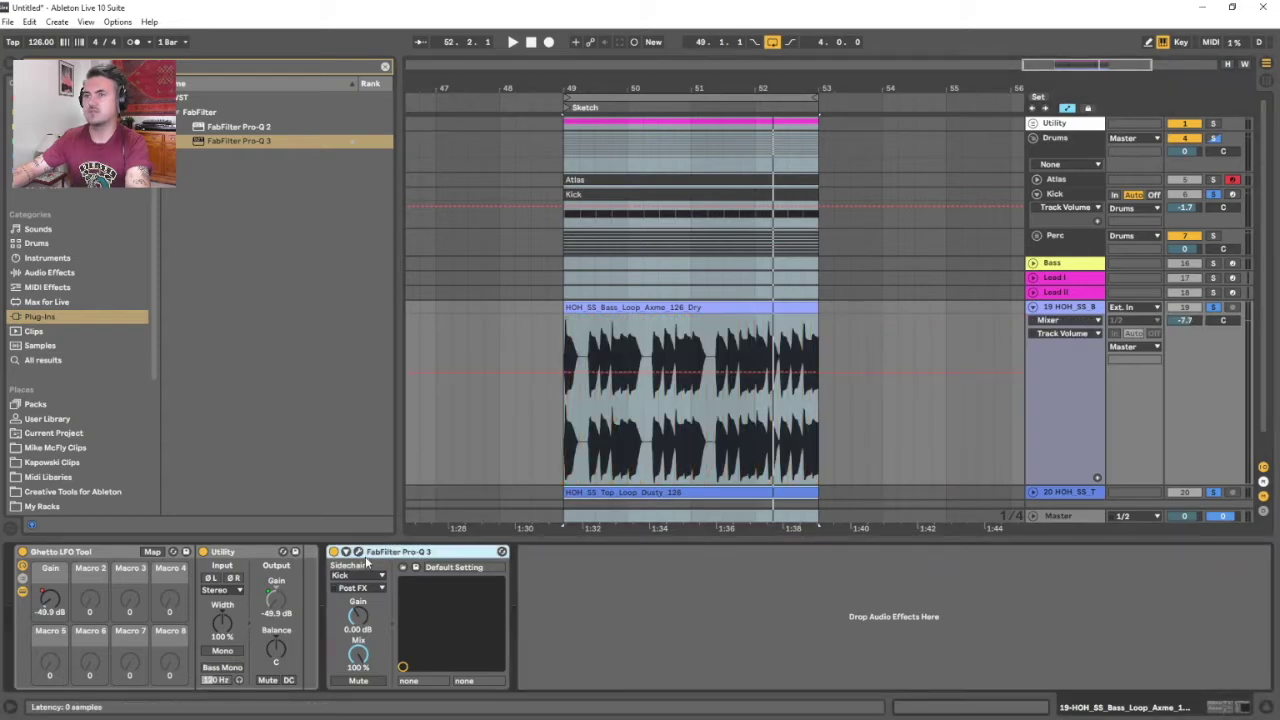
key(ctrl+alt+p)
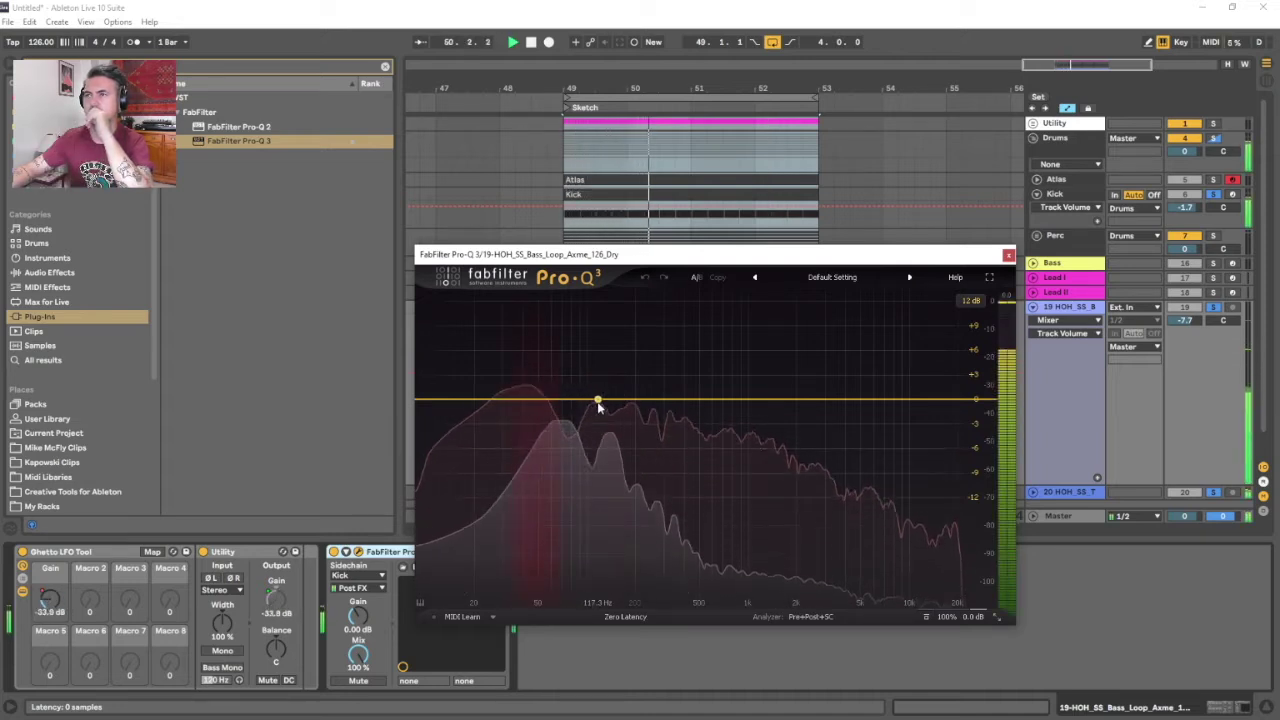
key(space)
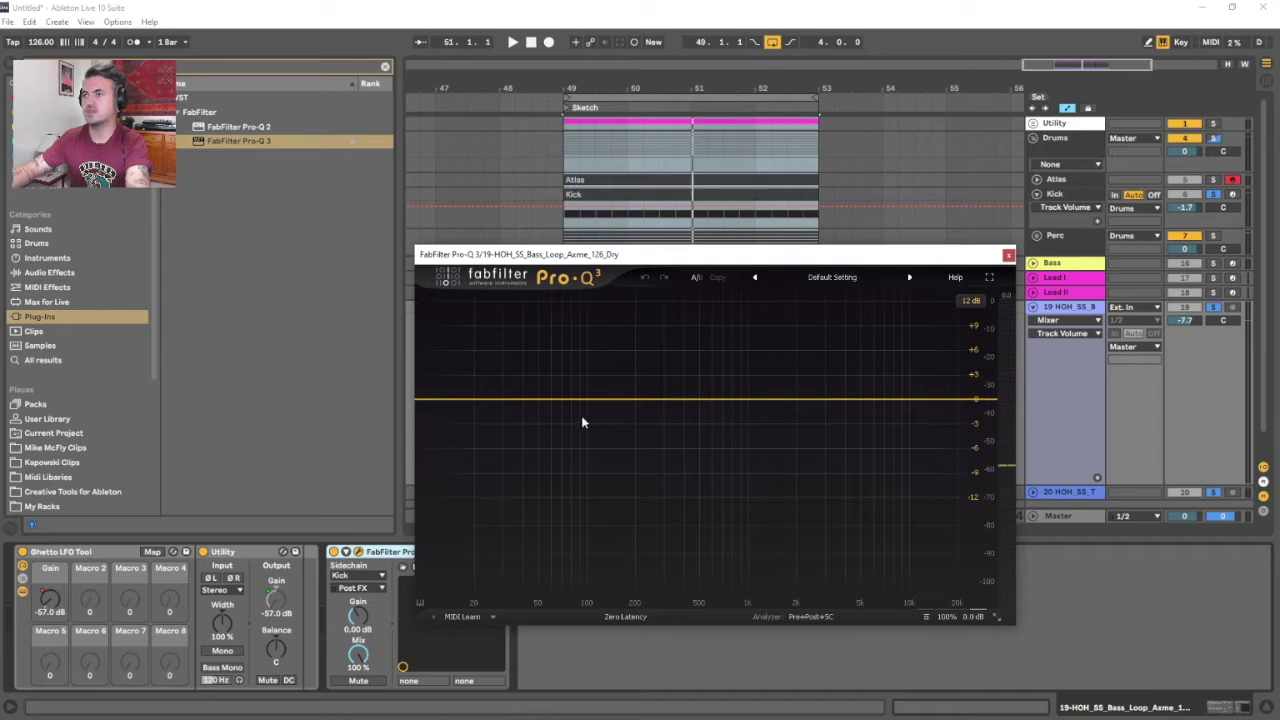
- Replay the loop with the bass loop's Pro-Q 3 open to examine the overlapping low end, and close the window
key(space)
key(space)
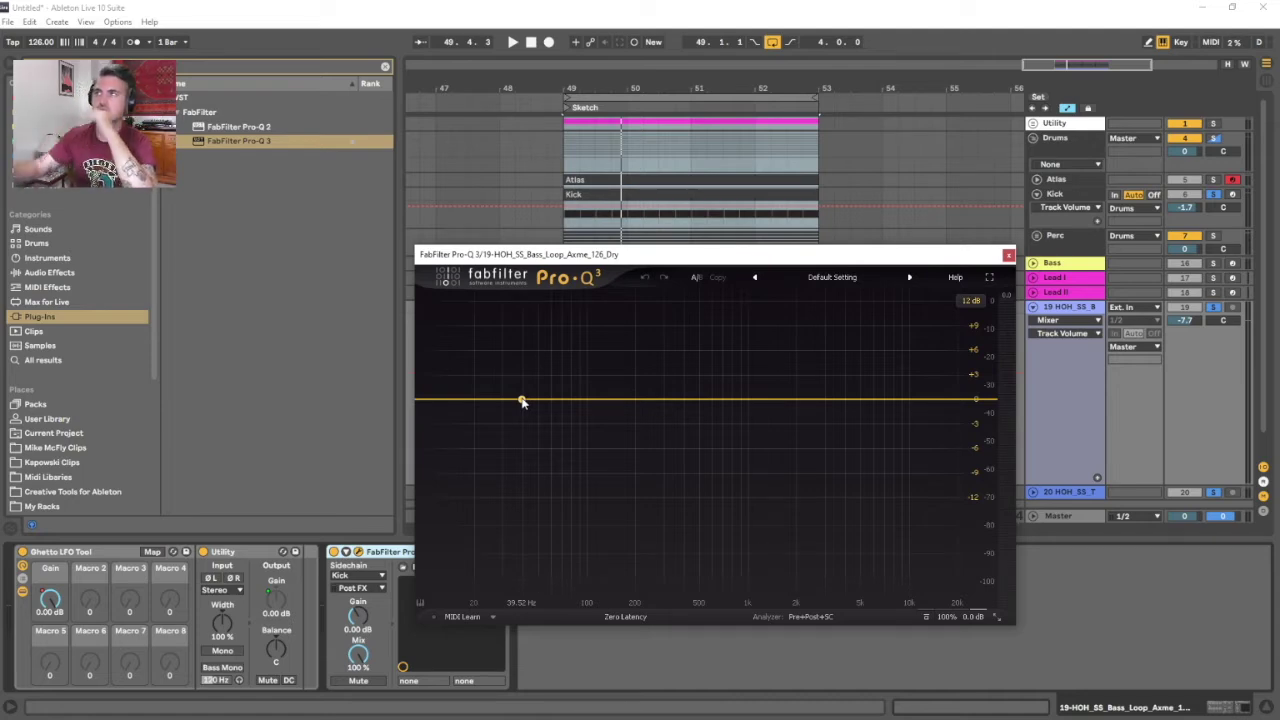
click(1008, 256)
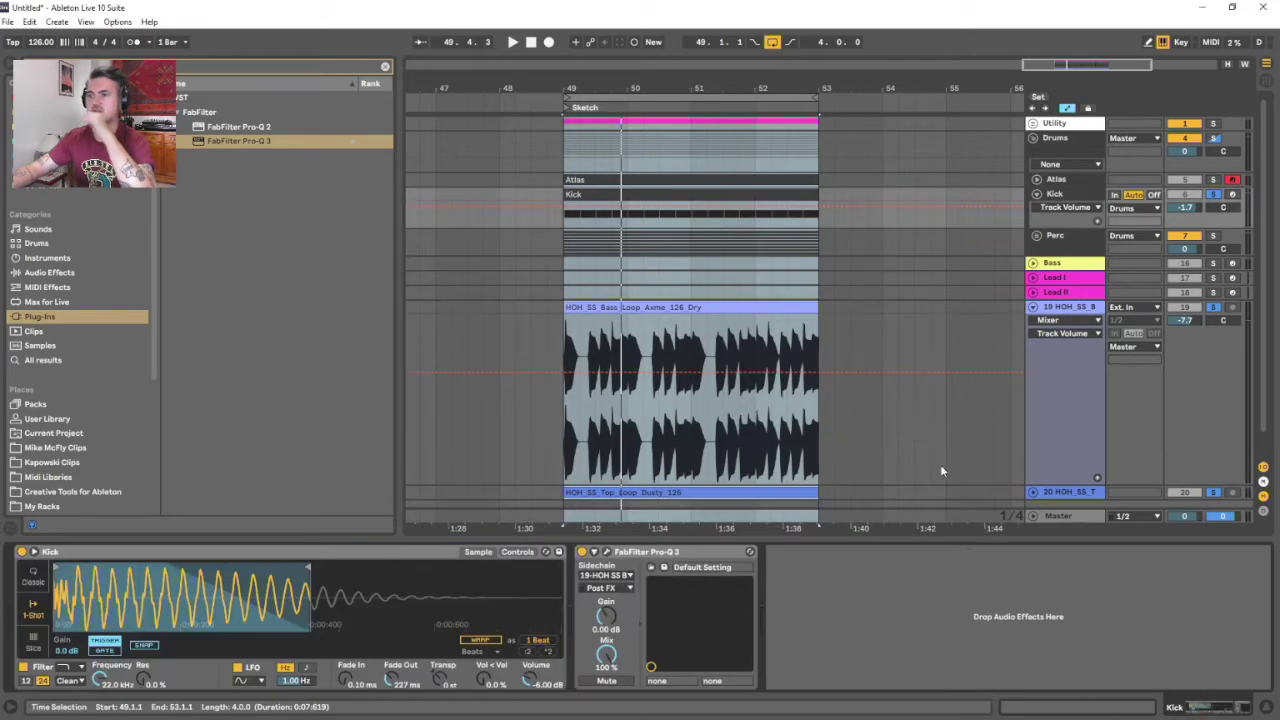
- Play the loop with the Kick track's Pro-Q 3 window open to examine where the bass collides with it, and close the window
click(606, 552)
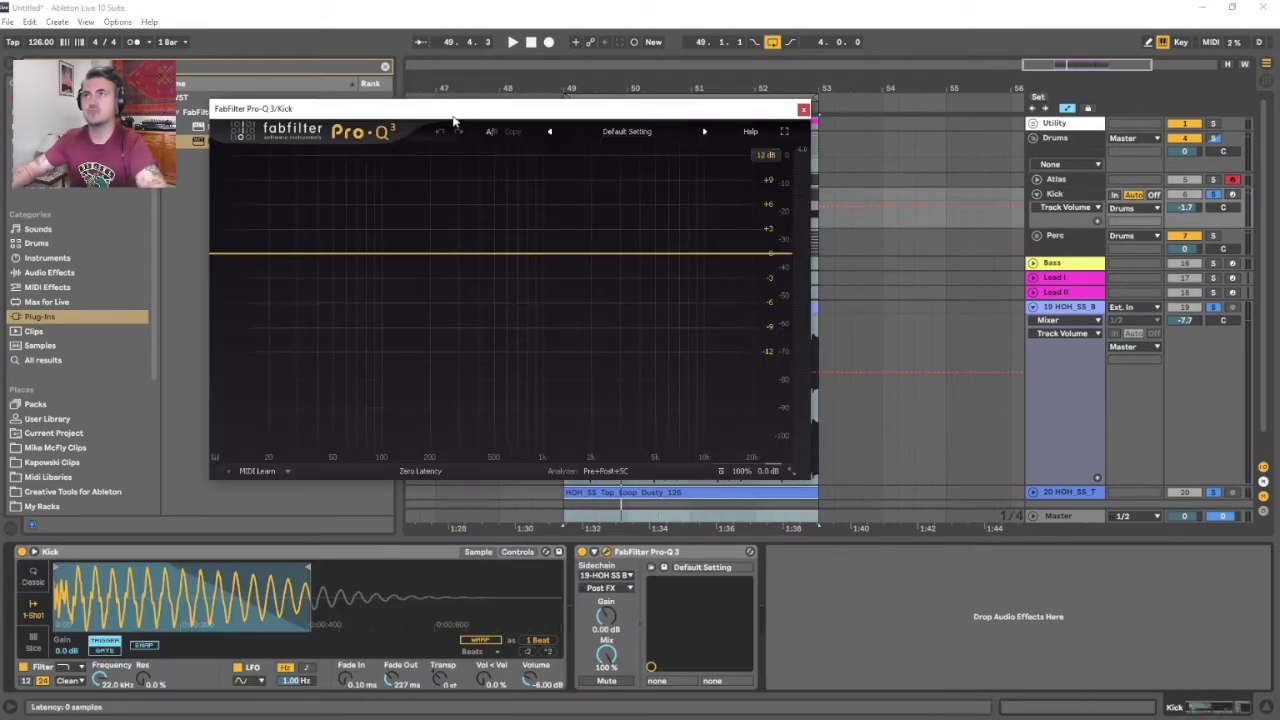
drag(453, 119, 733, 266)
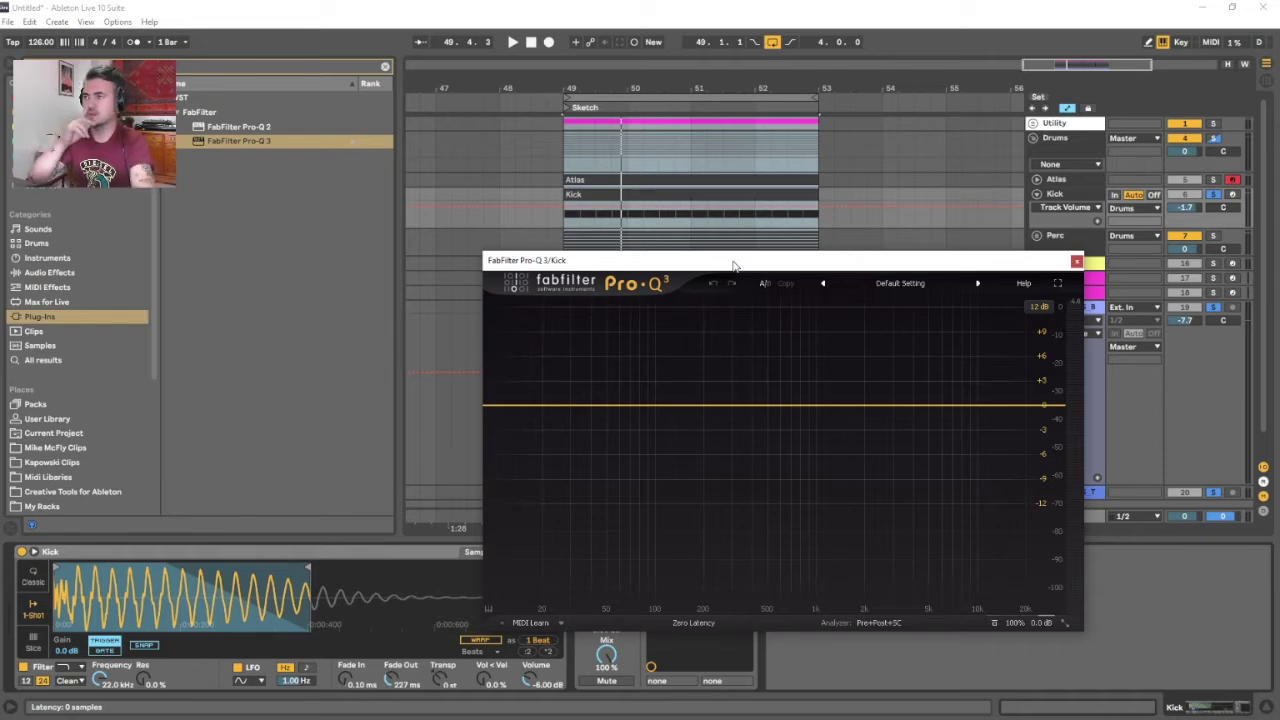
key(space)
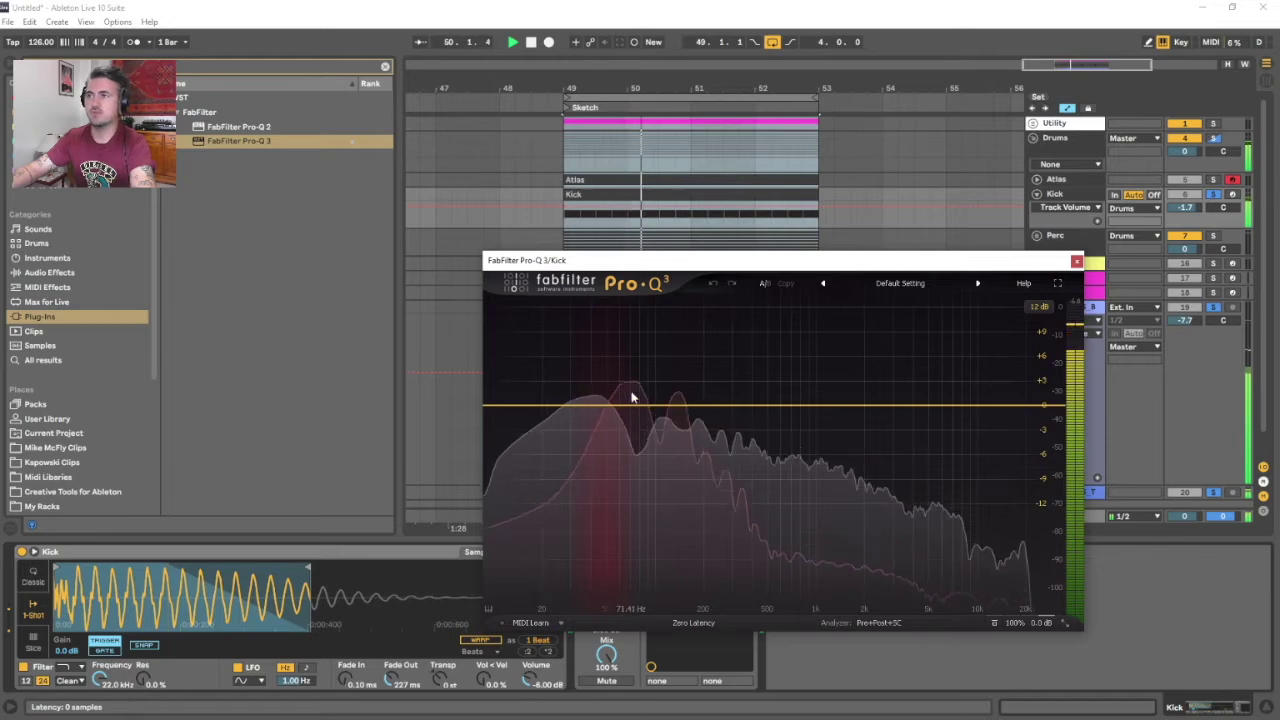
click(1076, 261)
- Move the HOH_SS_Bass_Loop_Axme_126_Dry clip to bar 53 and show its sample file in the browser
drag(675, 320, 929, 310)
double_click(852, 311)
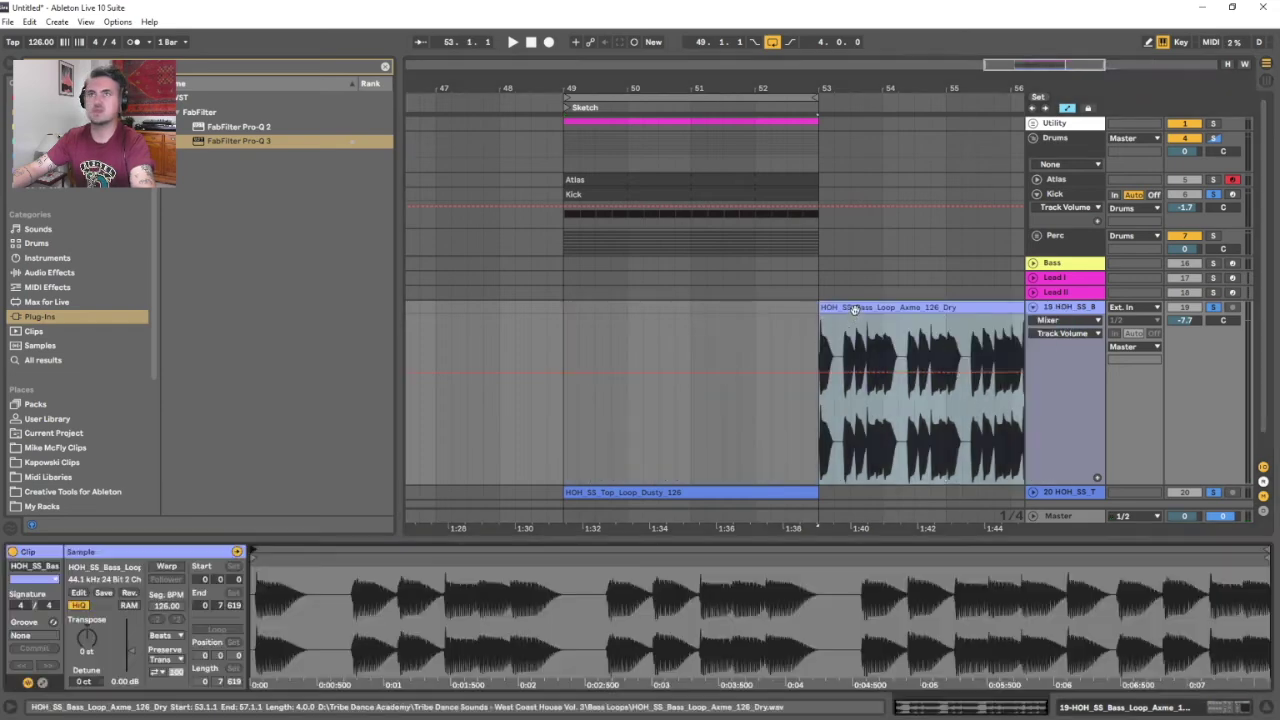
click(160, 588)
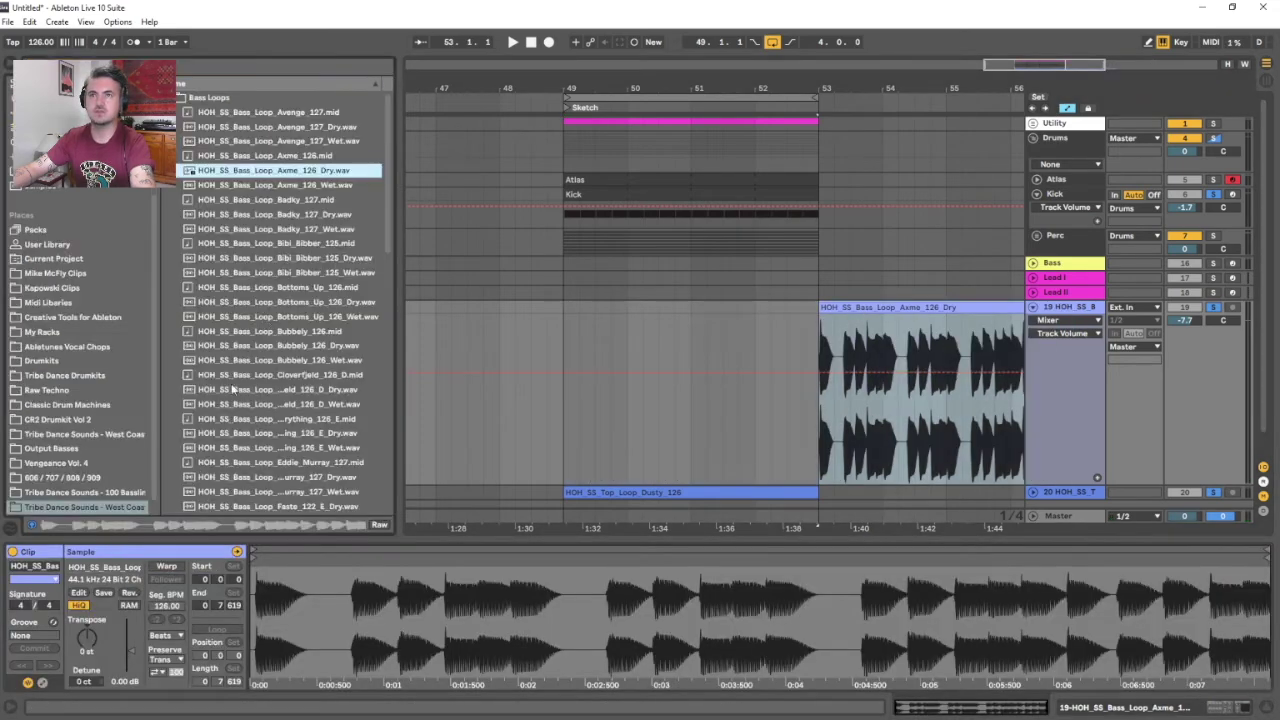
- Audition the Bottoms_Up, Bubbely and Cloverfield dry bass loops in the Bass Loops folder
click(329, 304)
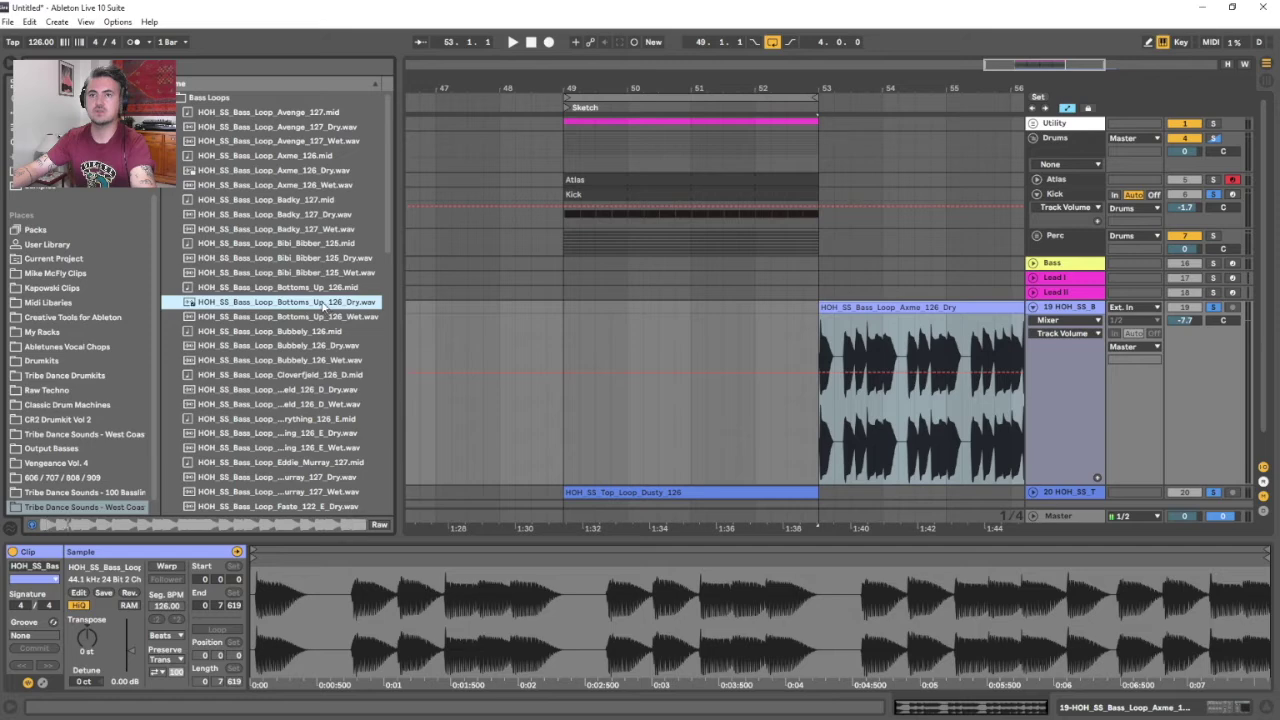
click(302, 346)
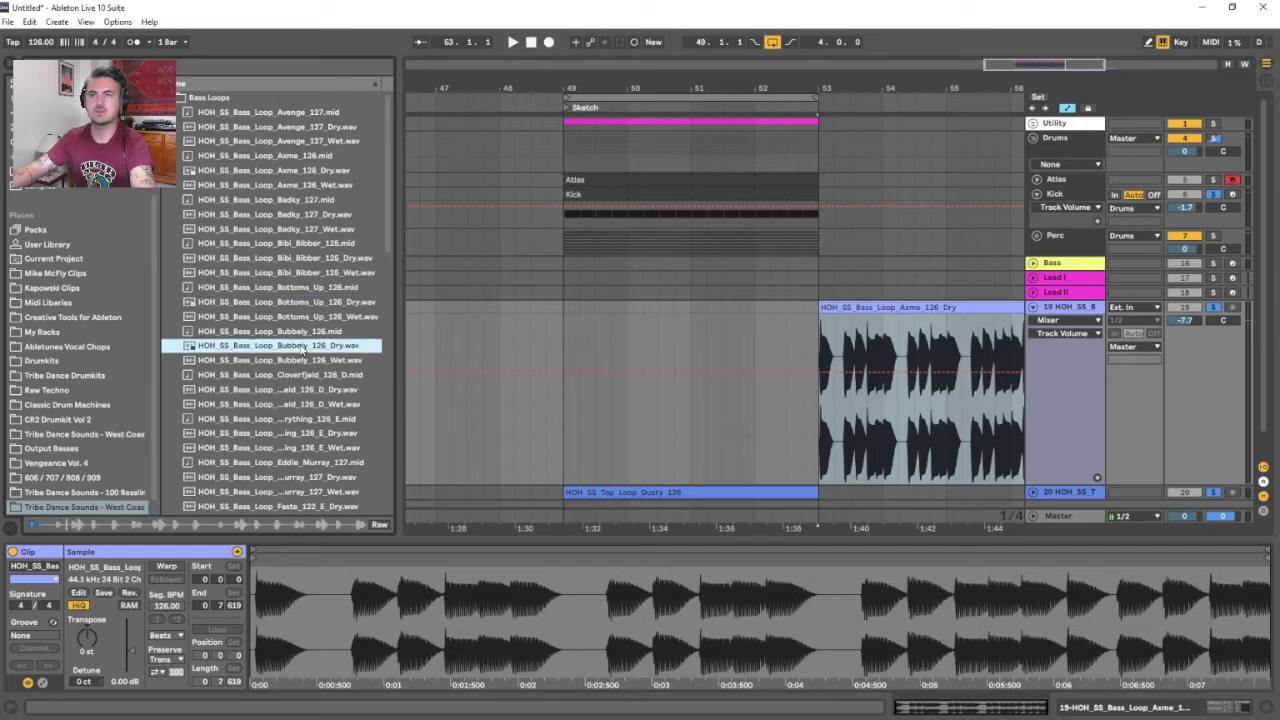
click(289, 390)
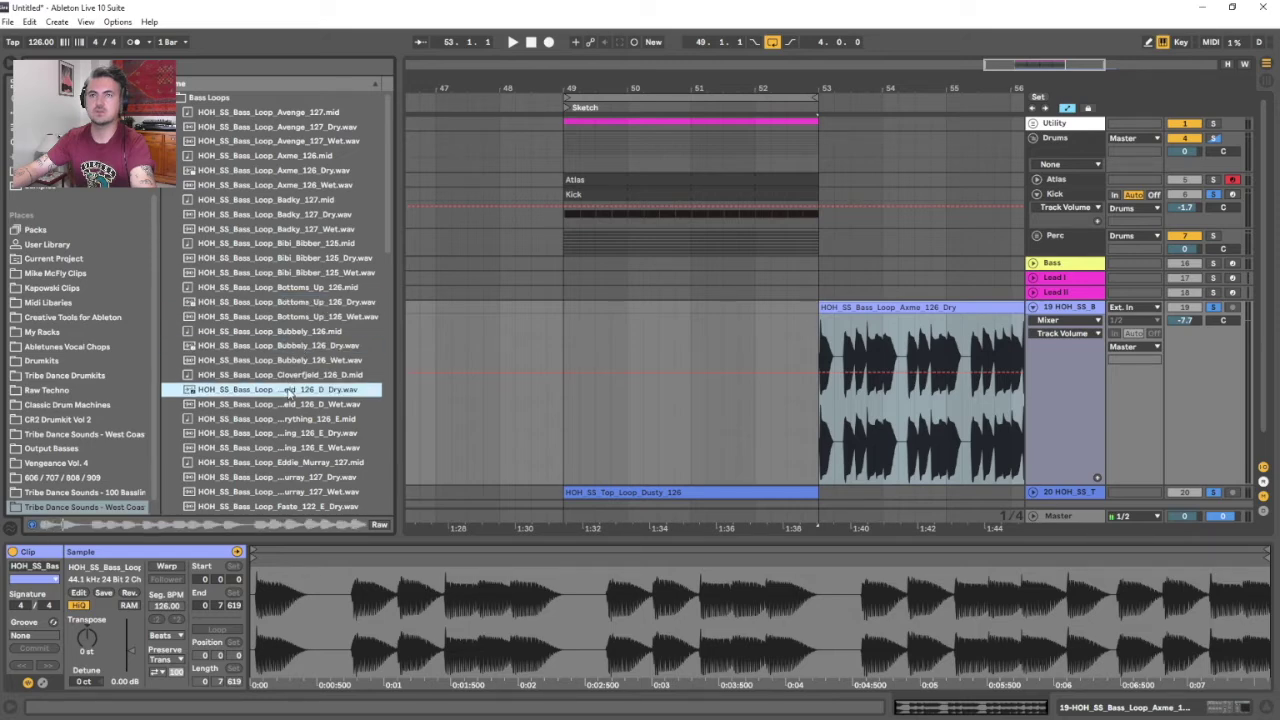
- Place the Cloverfield_126_D_Dry loop at bar 49 on the bass loop track and set the track volume to -6.3 dB during playback
drag(289, 390, 618, 300)
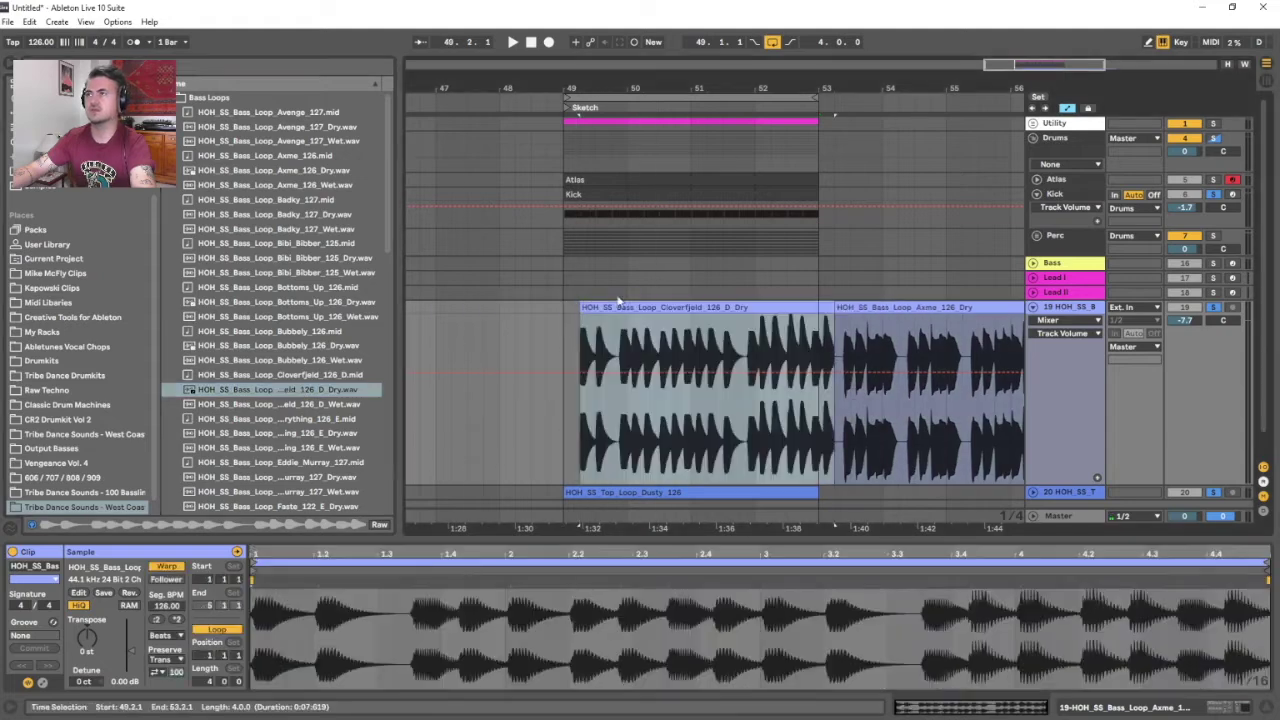
key(ctrl+z)
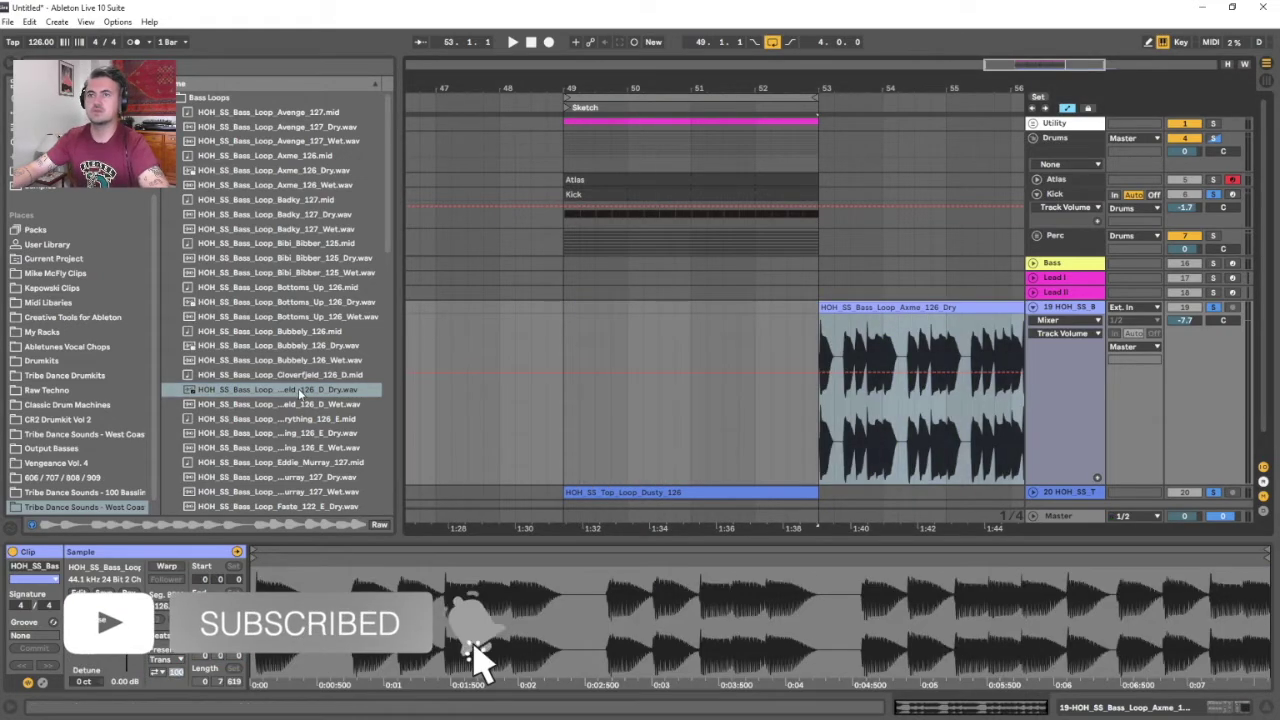
drag(308, 389, 566, 367)
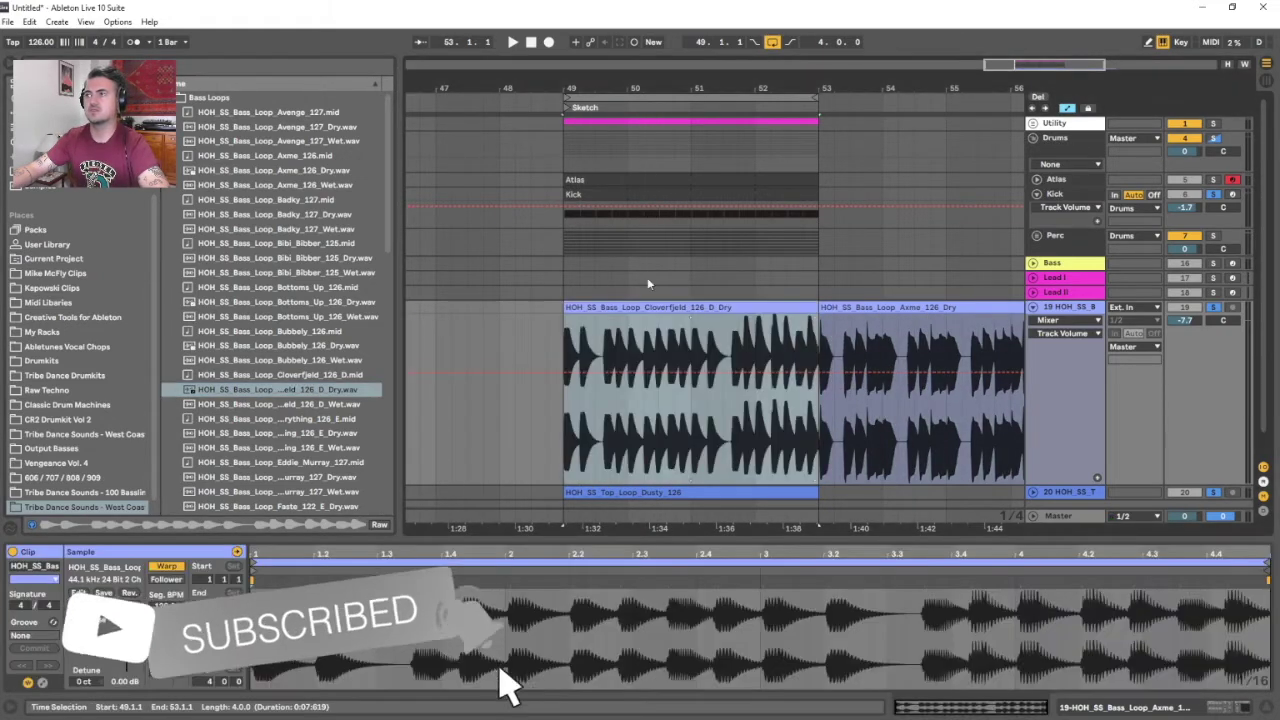
click(693, 97)
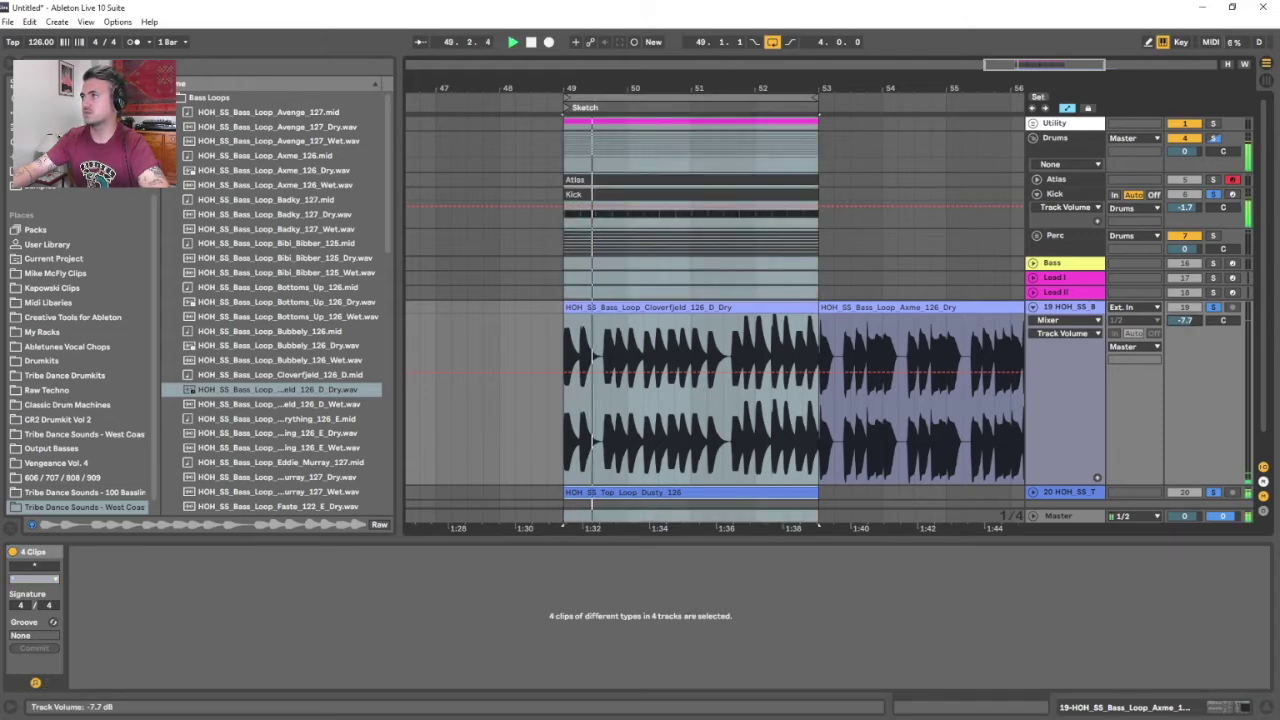
click(1080, 316)
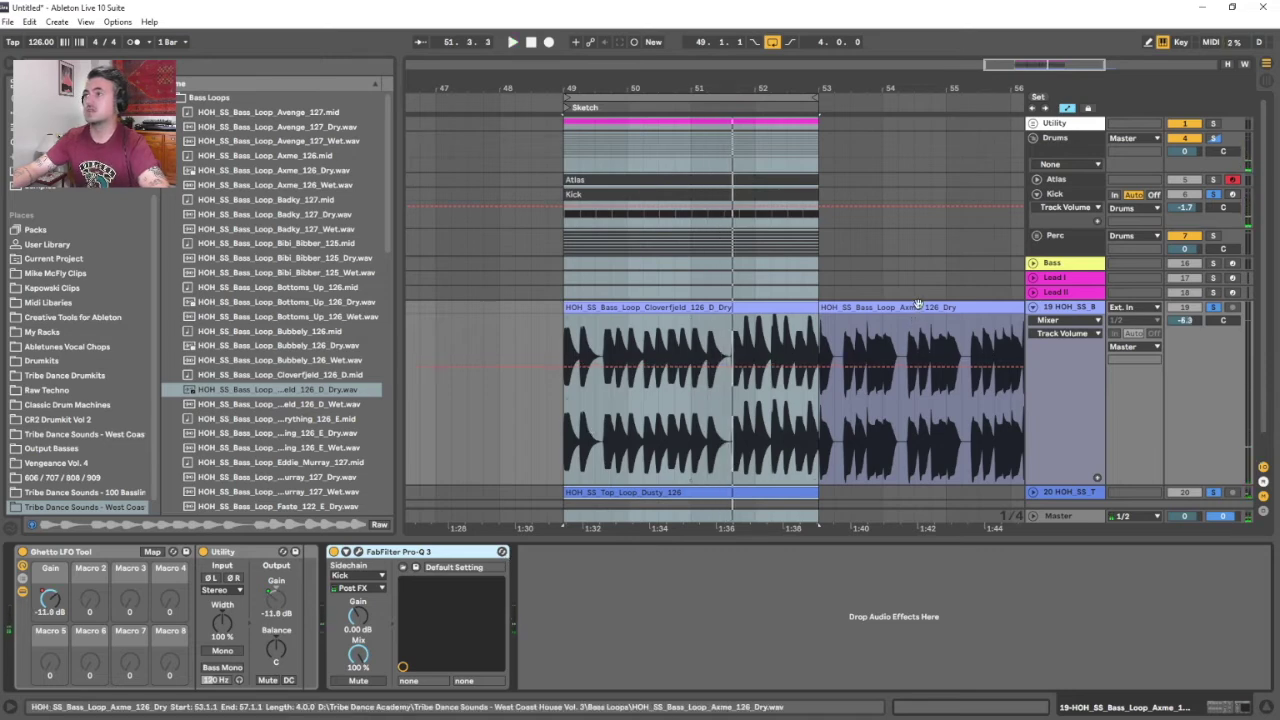
- Show the Ghetto LFO Tool's Gain automation on the bass loop track
click(845, 395)
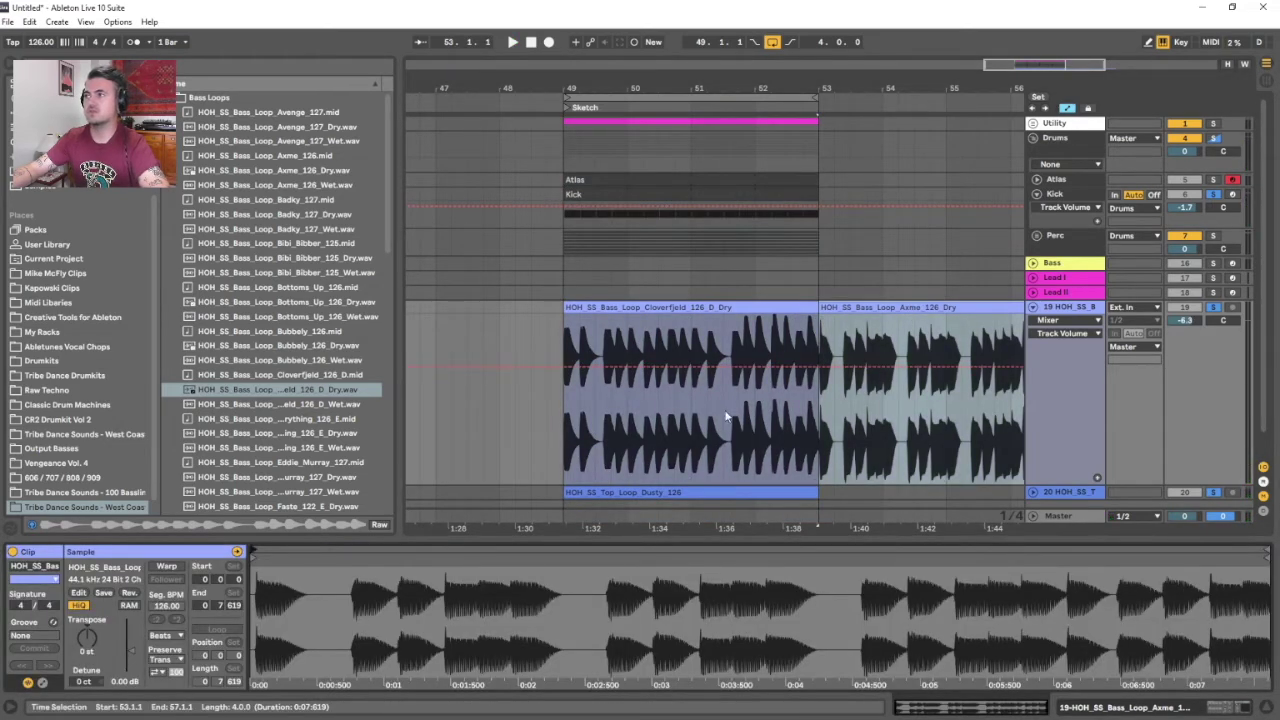
click(1072, 312)
right_click(58, 613)
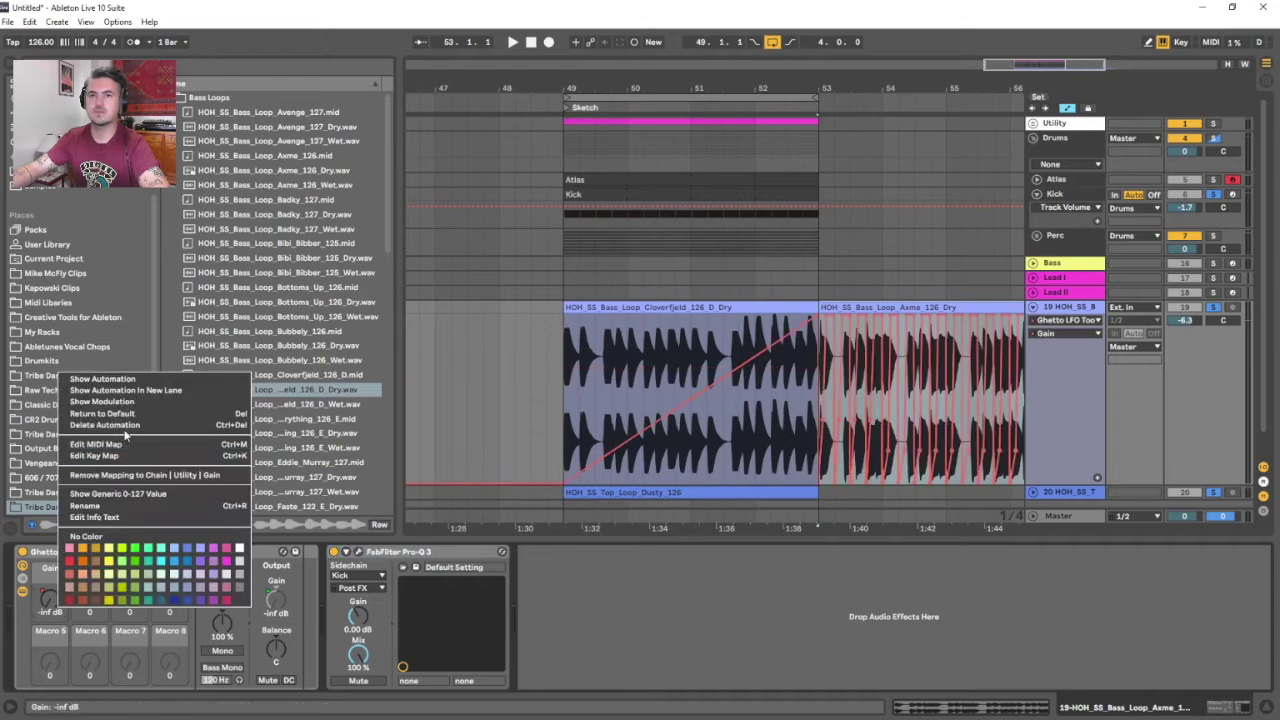
click(138, 381)
- Copy the Gain automation of bars 53 to 57 and paste it at bar 49 over the Cloverfield clip
scroll(800, 400, right, 2)
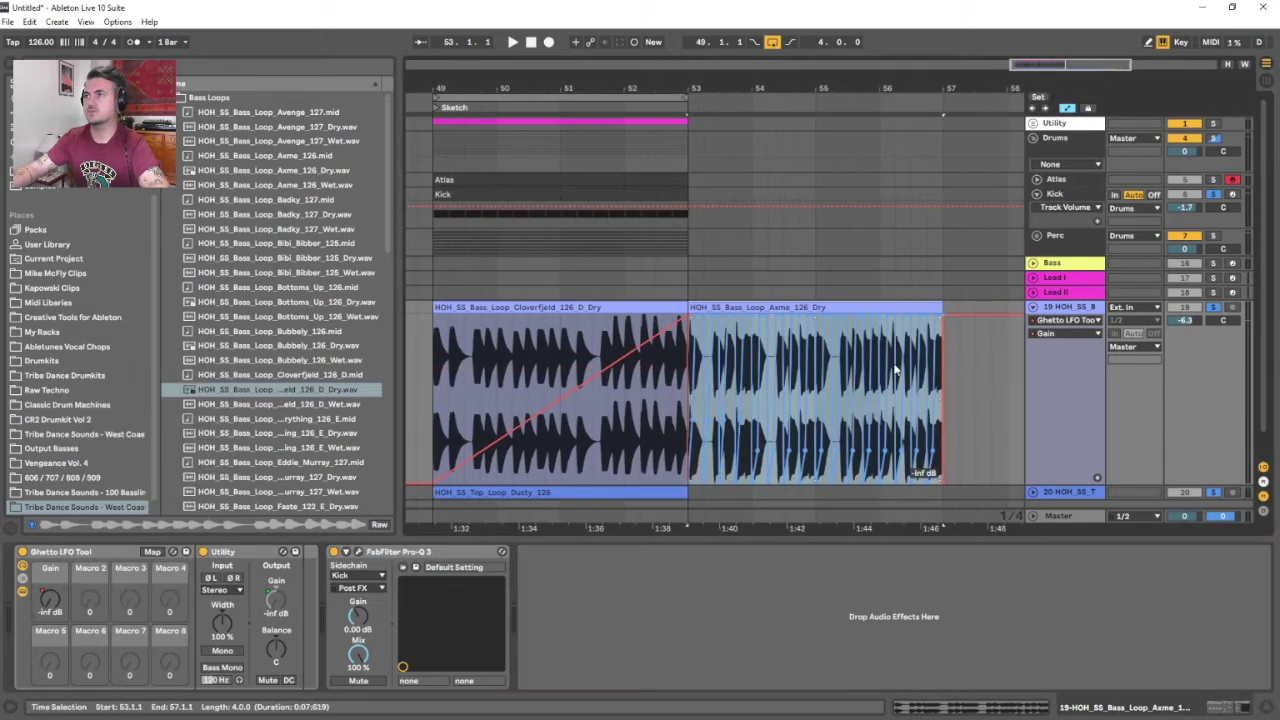
click(950, 378)
drag(951, 379, 698, 386)
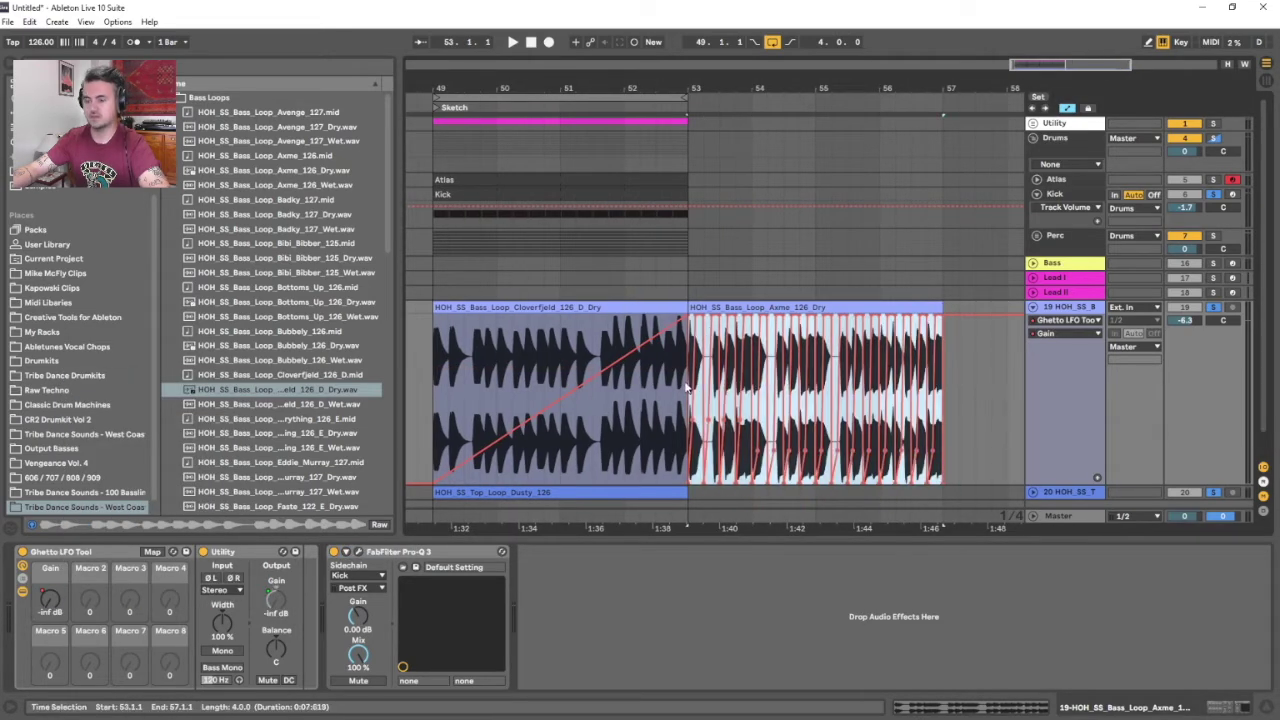
click(427, 365)
key(ctrl+v)
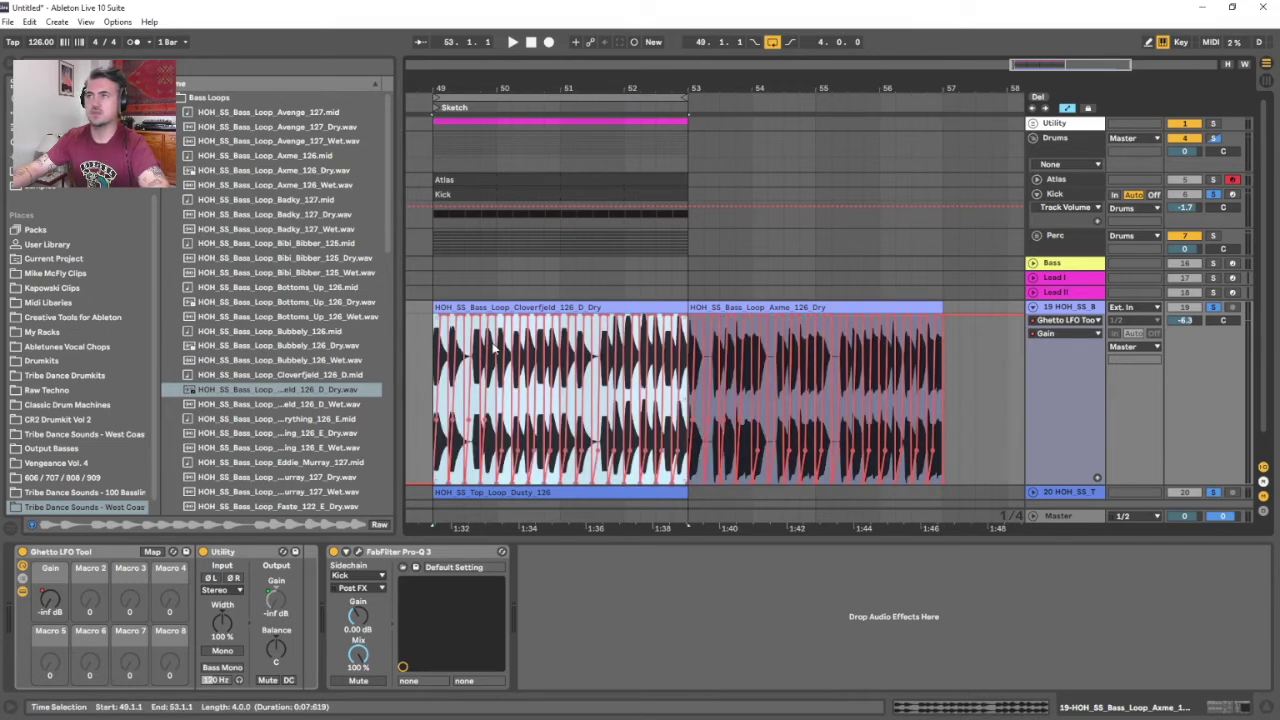
- Play the looped section to hear the Cloverfield bass loop with the kick and the ducking automation
drag(537, 77, 550, 90)
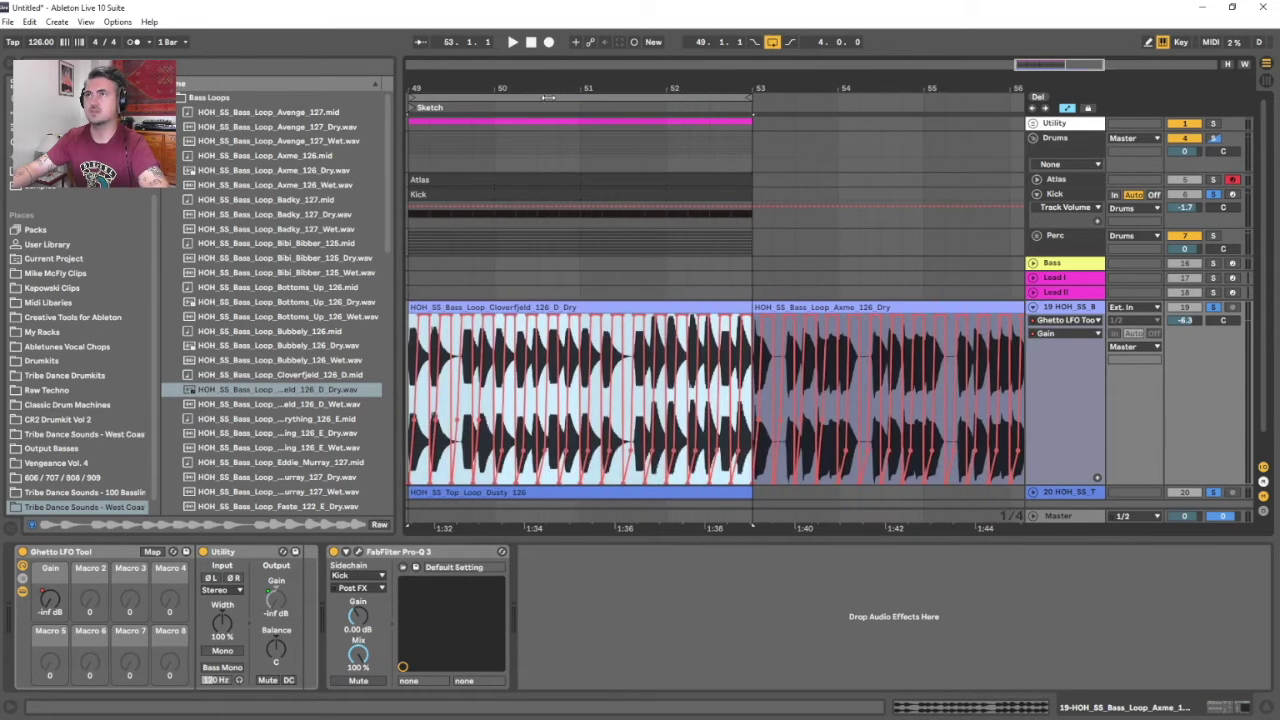
key(space)
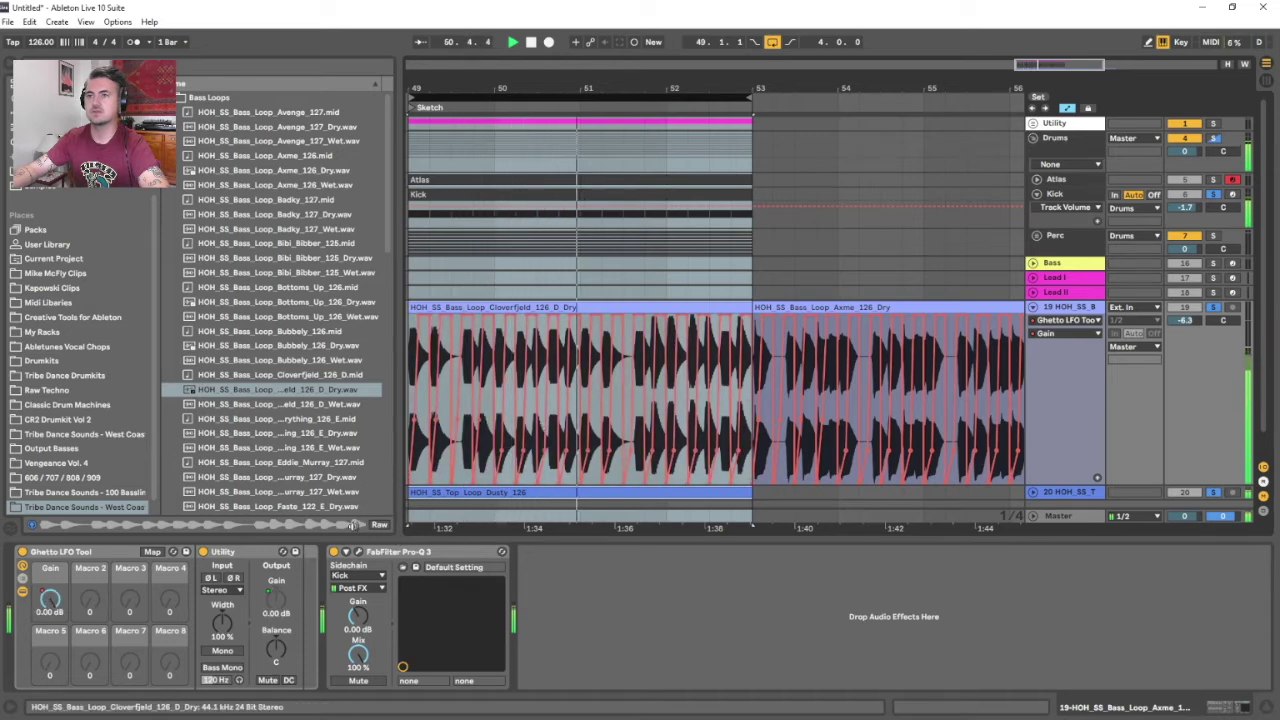
drag(508, 89, 492, 400)
key(space)
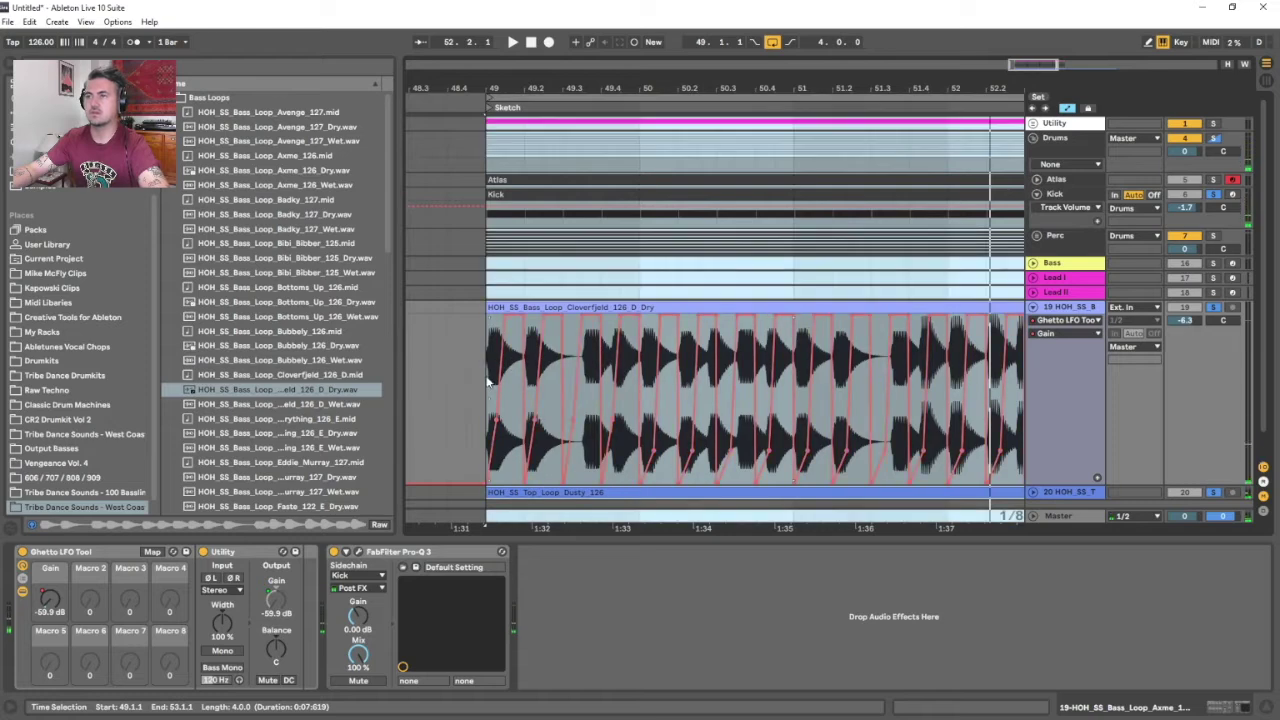
click(488, 381)
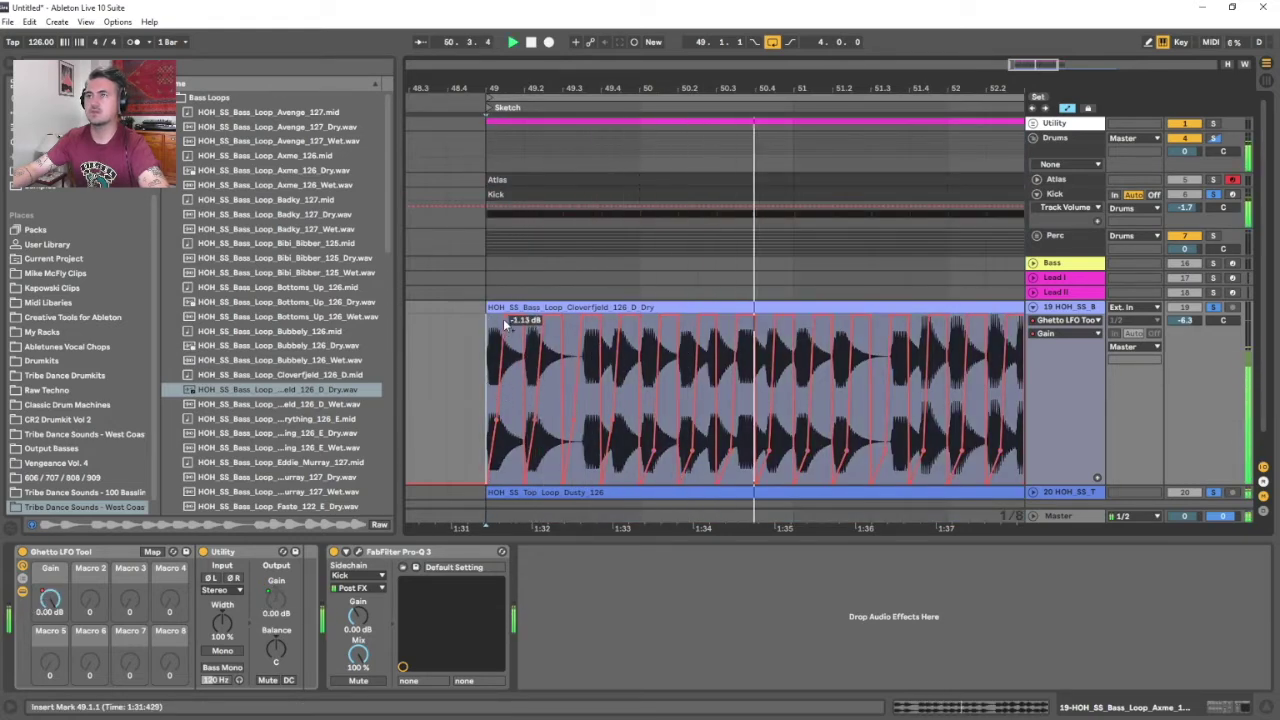
- Replace the Cloverfield clip at bar 49 with the East_Everything_126_E_Dry bass loop from the browser
click(588, 306)
key(space)
key(Delete)
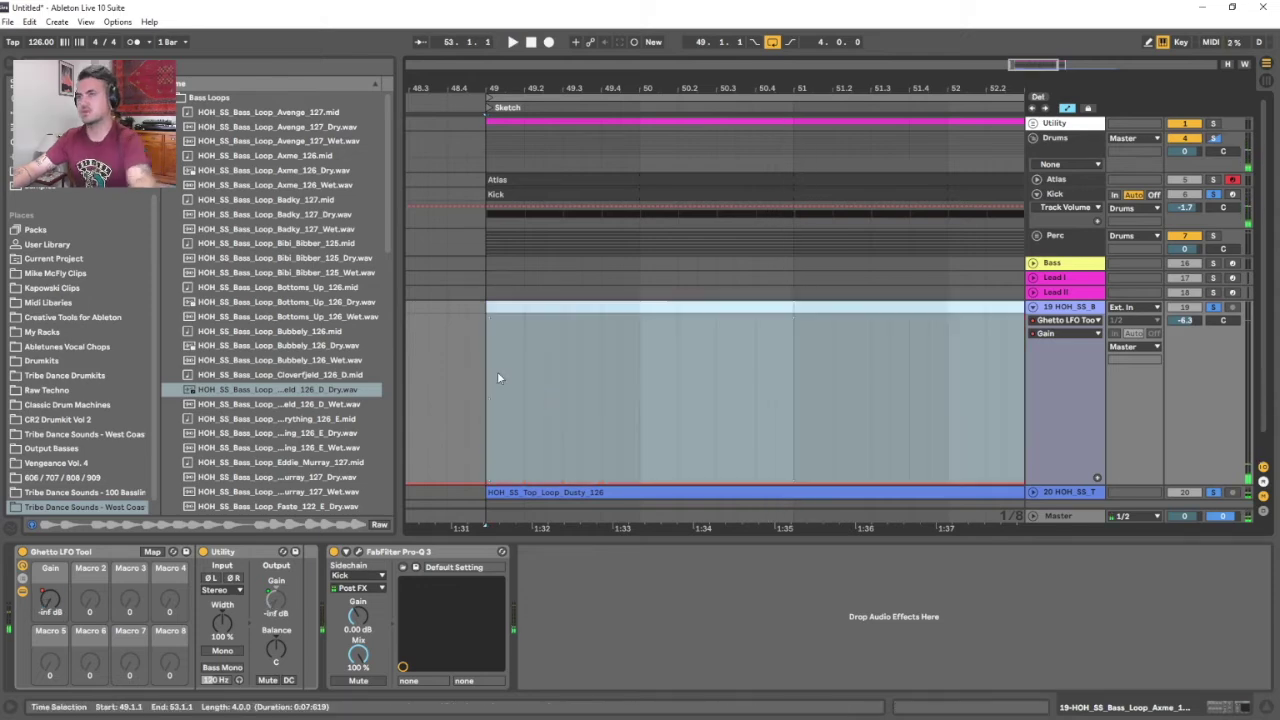
scroll(322, 403, down, 2)
click(332, 372)
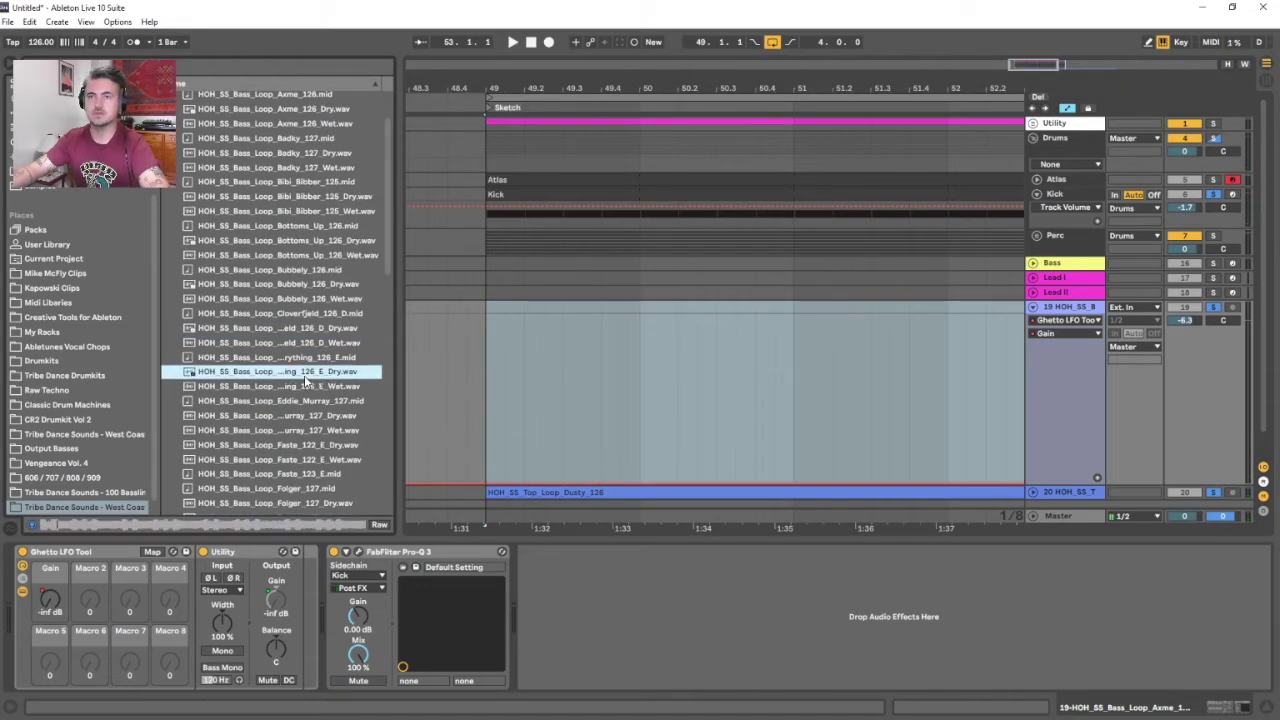
drag(400, 378, 487, 385)
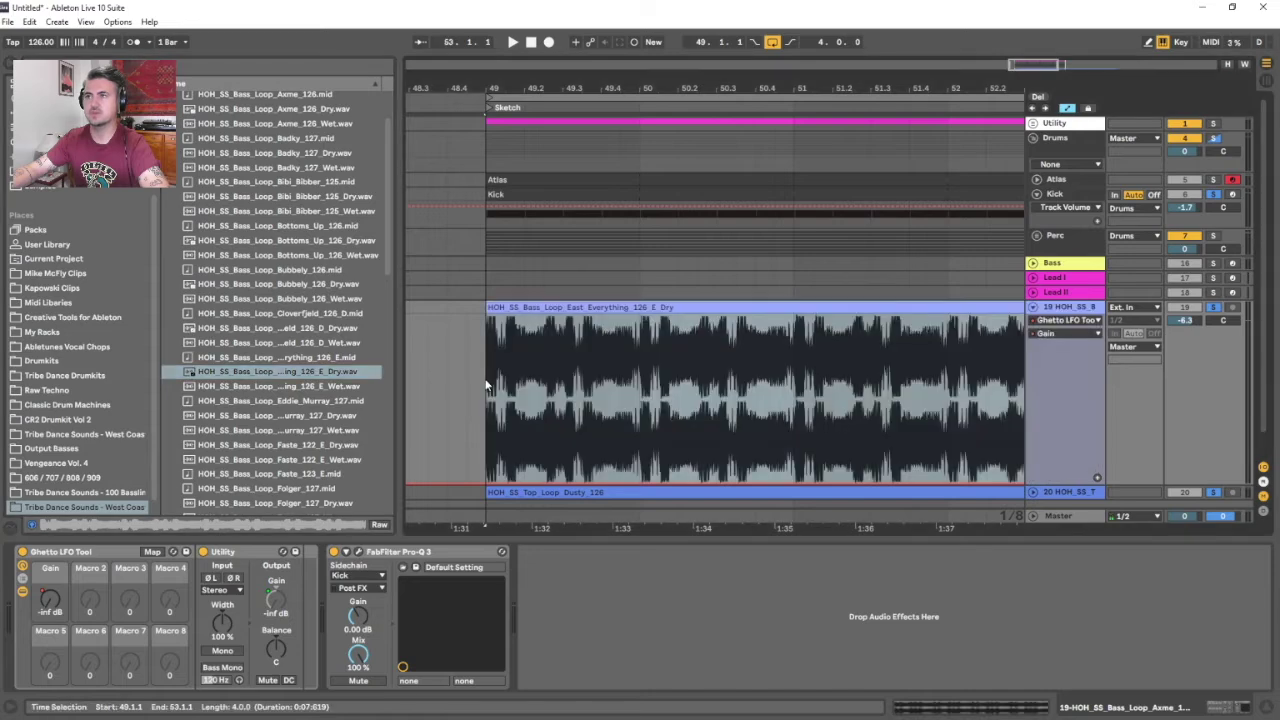
- Paste the copied Gain automation over the East_Everything clip from bar 49
mouse_move(634, 88)
mouse_down()
mouse_move(634, 60)
mouse_move(608, 60)
mouse_move(550, 78)
mouse_move(537, 118)
mouse_up()
click(536, 345)
key(ctrl+v)
- Play the loop and set the bass loop track's volume to -9.0 dB
key(space)
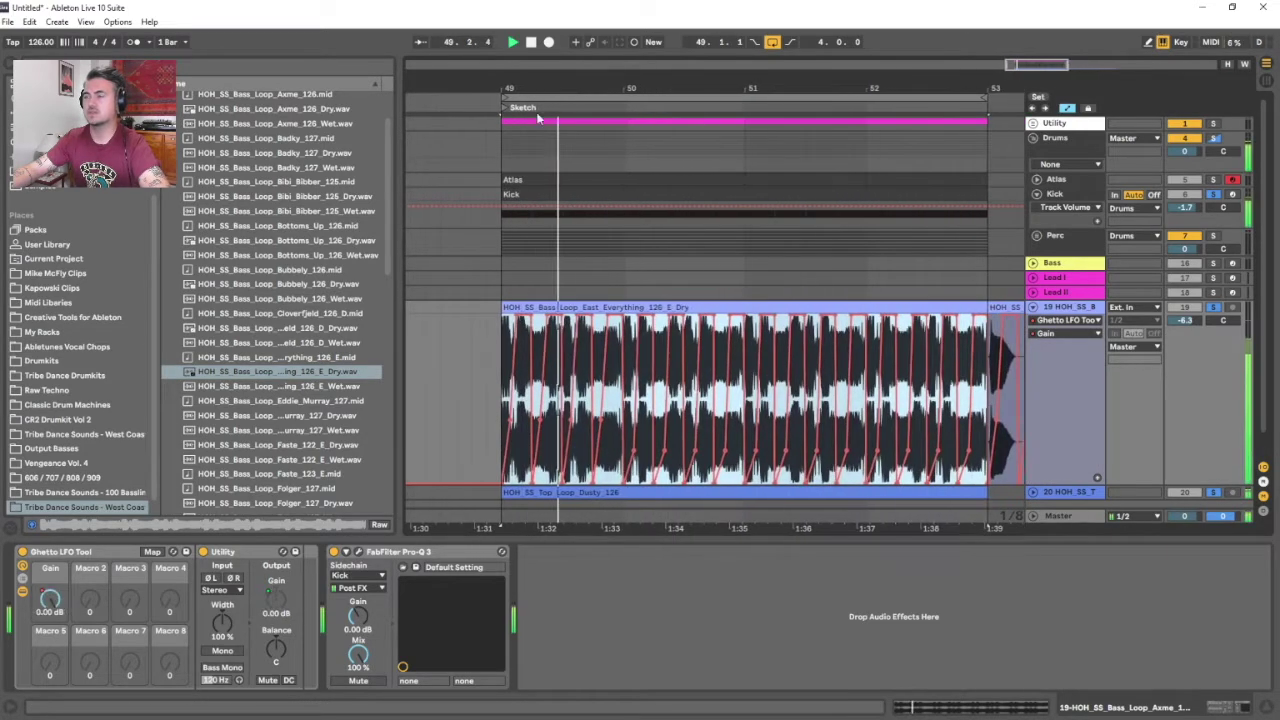
click(1197, 321)
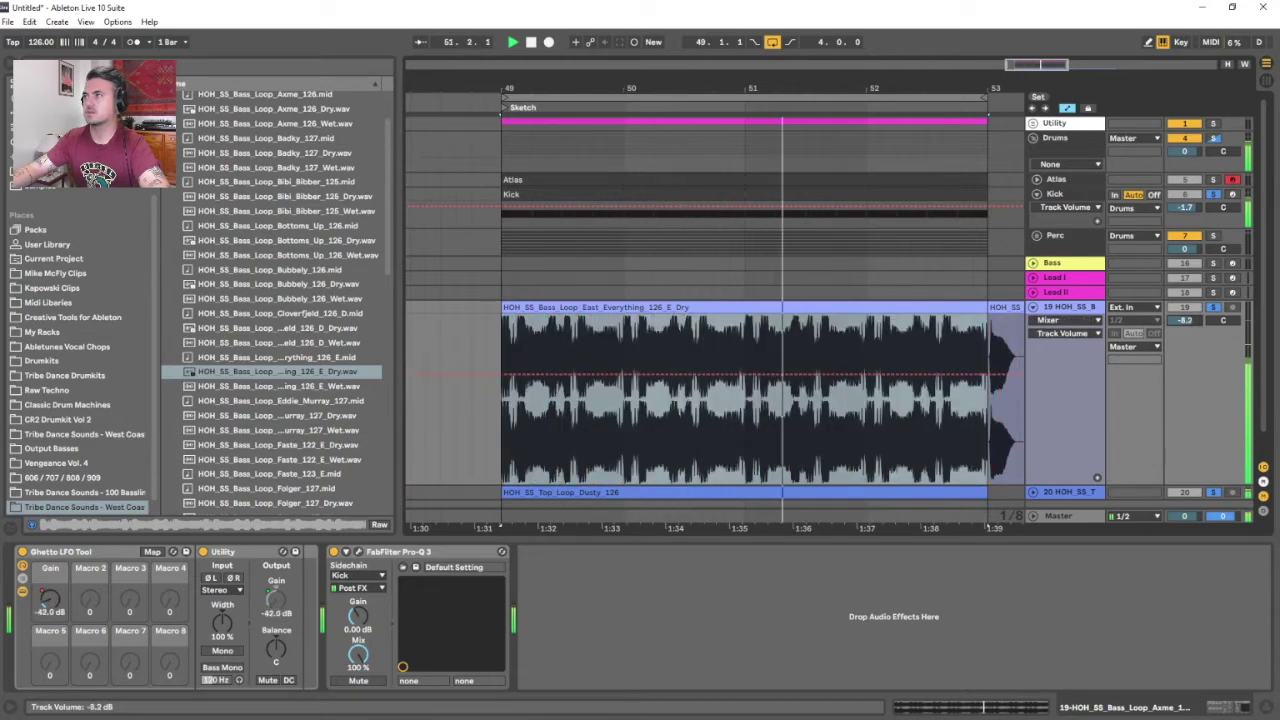
scroll(1200, 440, down, 1)
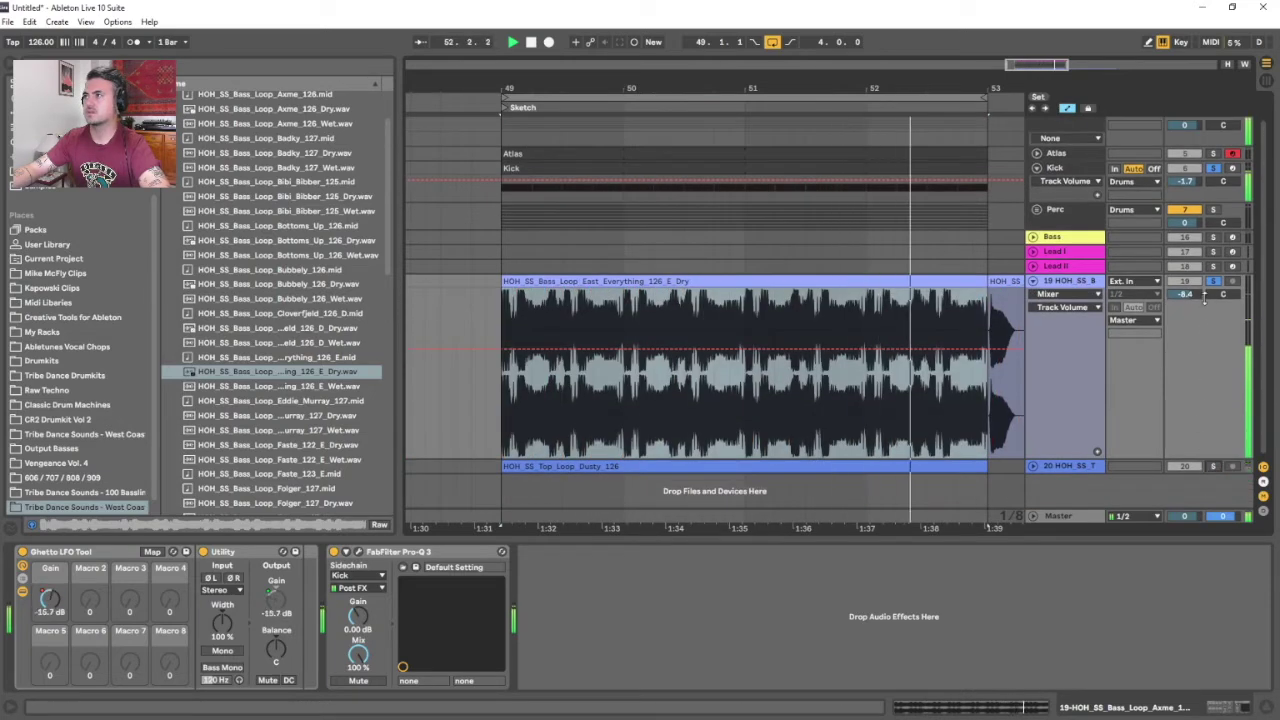
drag(1185, 294, 1185, 296)
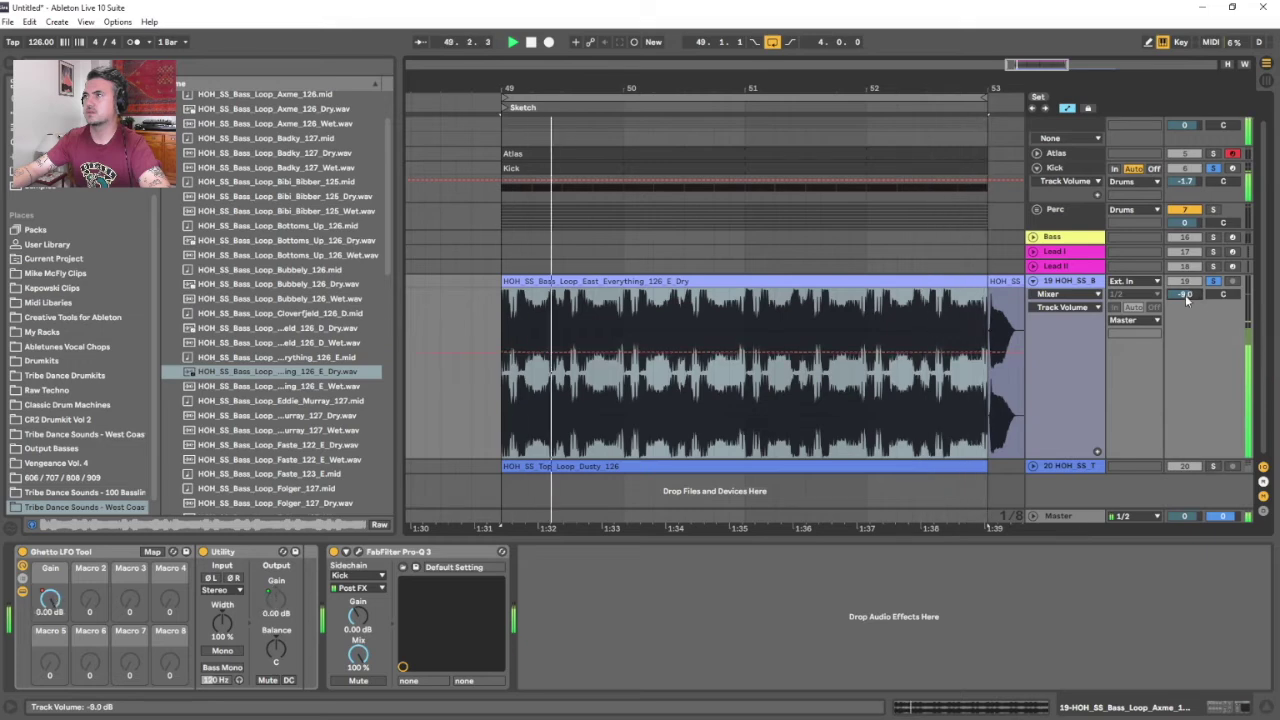
- Open the bass loop's Pro-Q 3 during playback to examine the East_Everything loop's spectrum against the kick
click(970, 420)
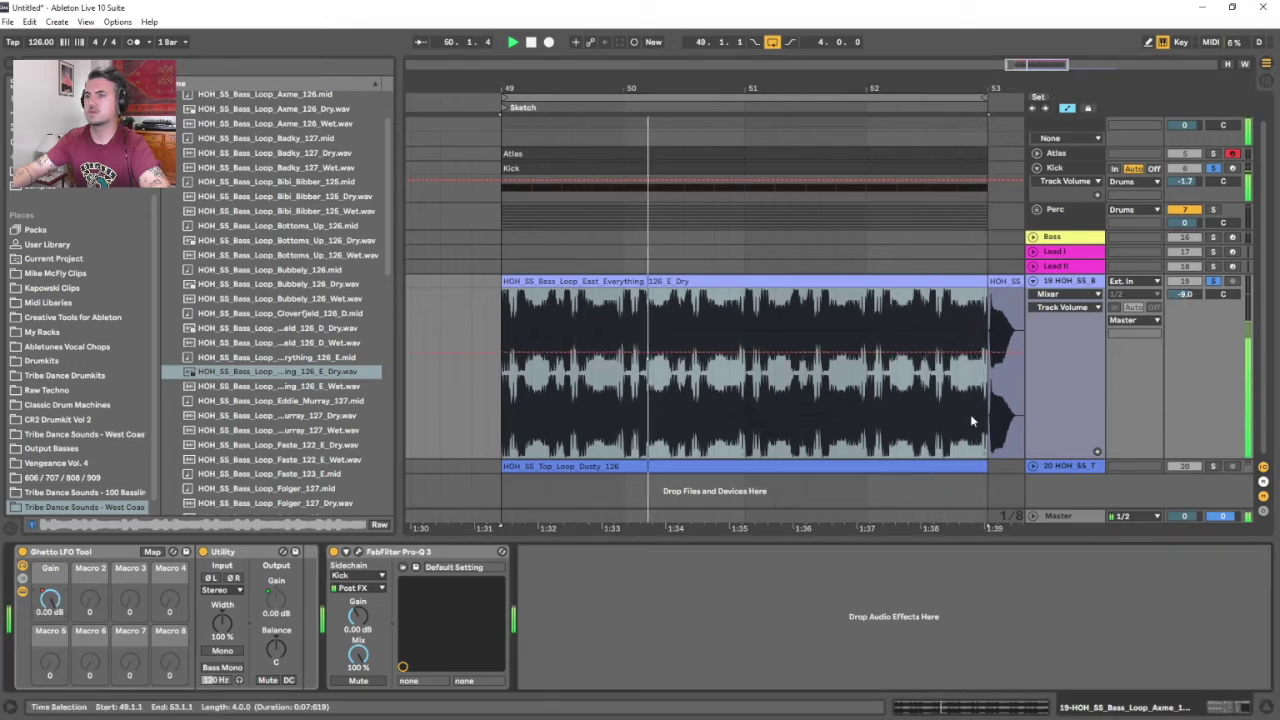
click(357, 552)
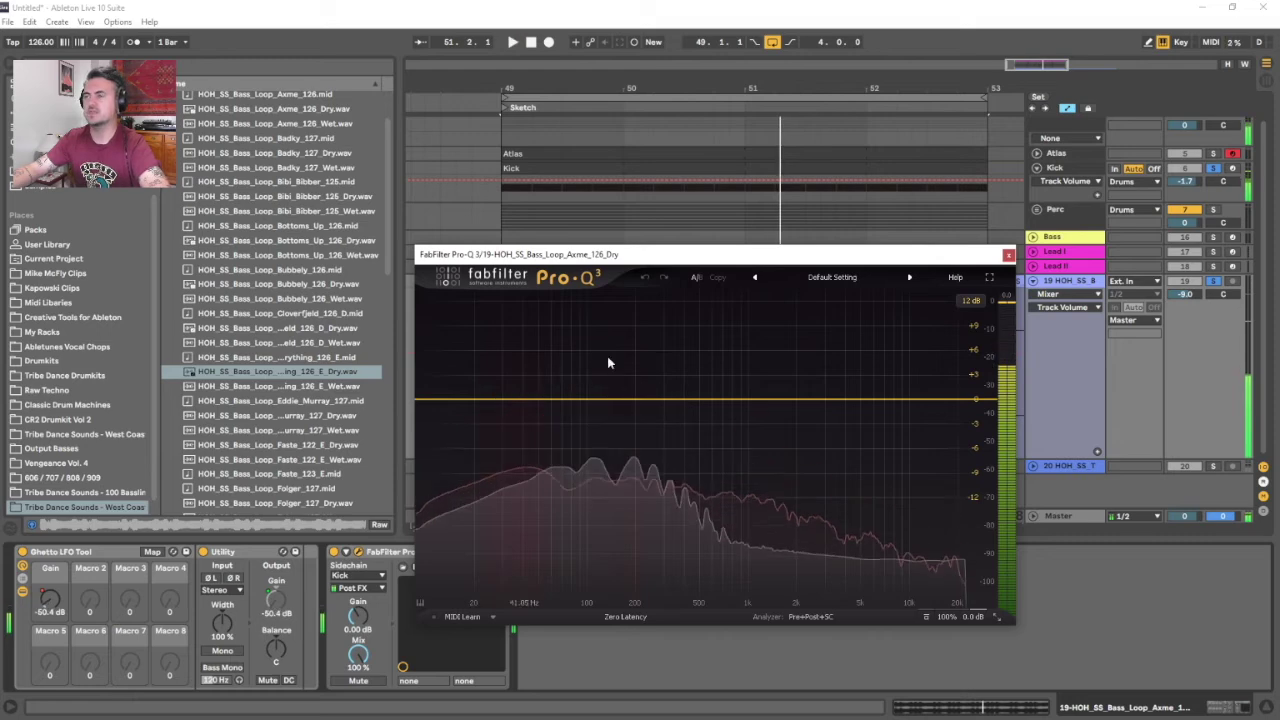
drag(810, 263, 800, 295)
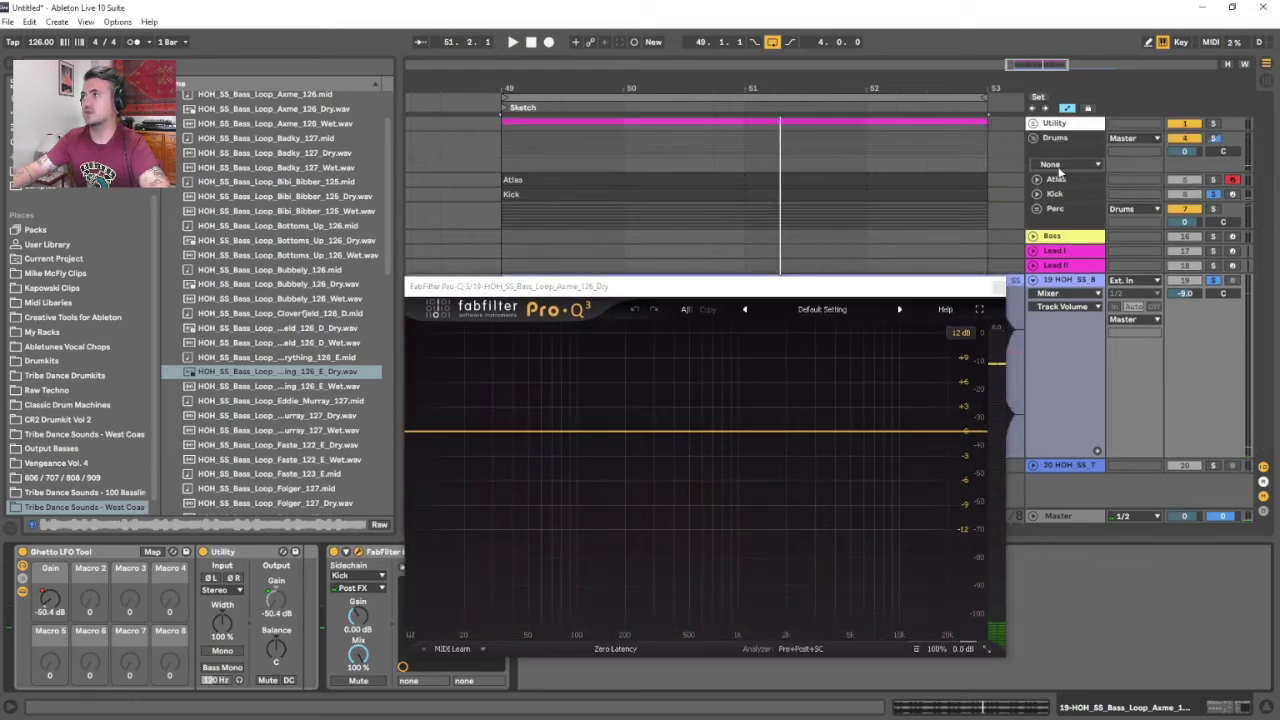
- Fold the Kick track and select it to show its device chain
click(1068, 164)
click(1064, 196)
click(1060, 197)
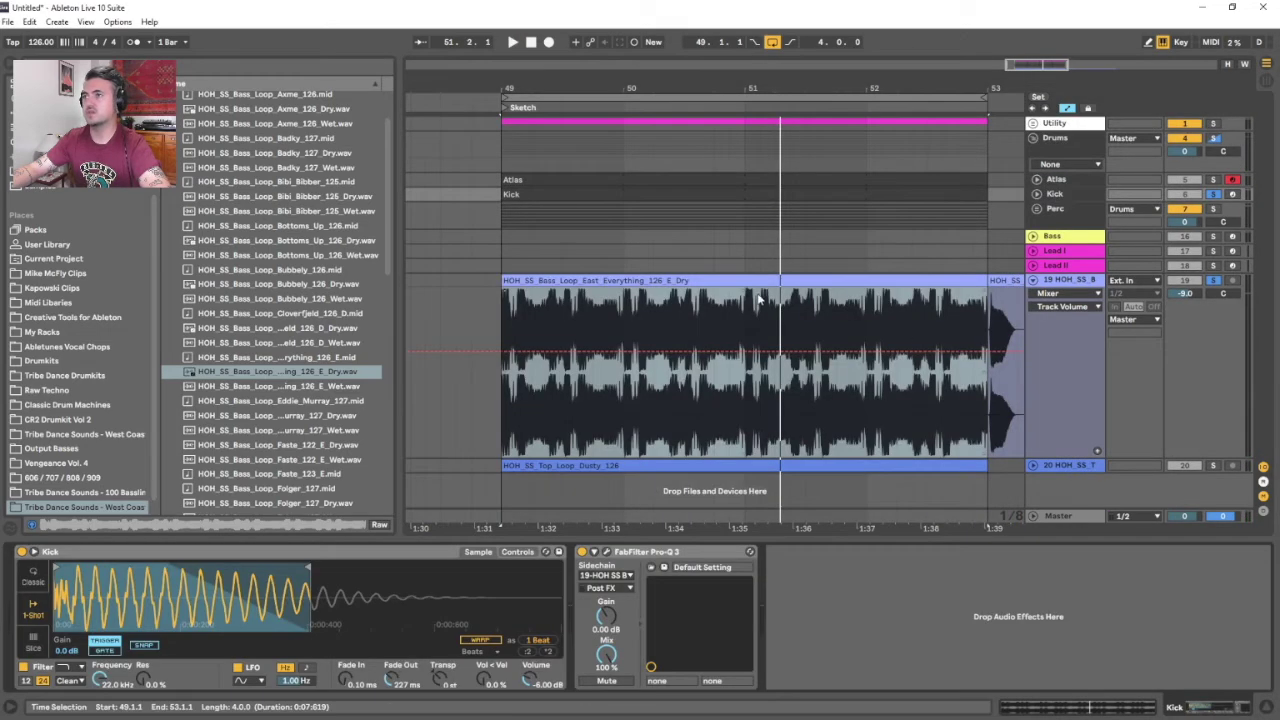
- Shorten the kick sample by pulling its end point in, and play the loop to audition it
click(1083, 199)
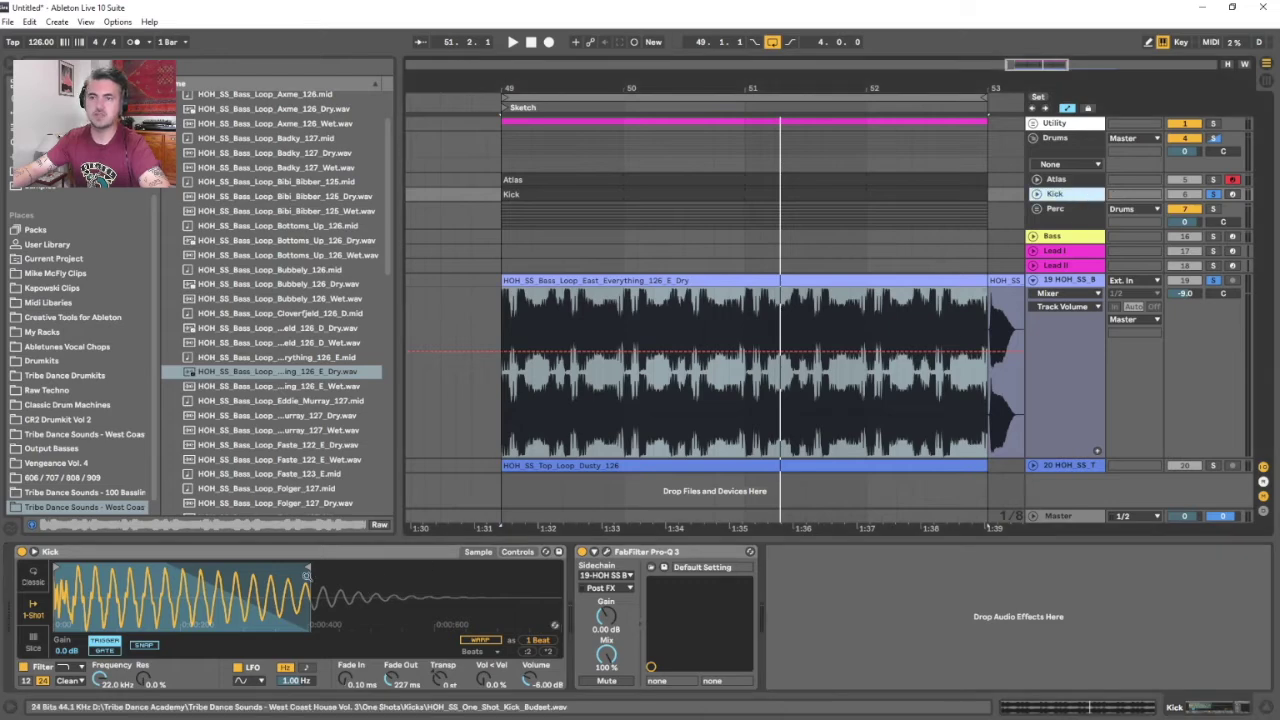
drag(307, 573, 240, 567)
key(space)
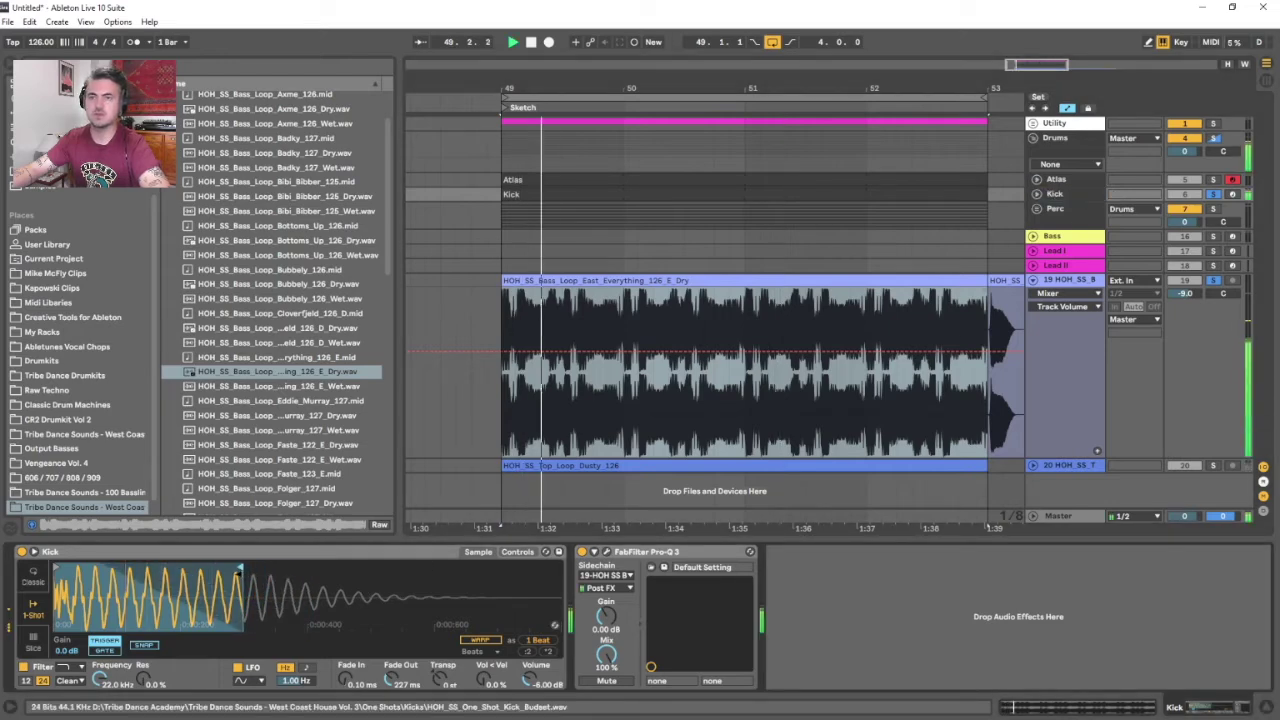
- Open the bass loop's Pro-Q 3 during playback to examine its spectrum against the shortened kick
click(1060, 279)
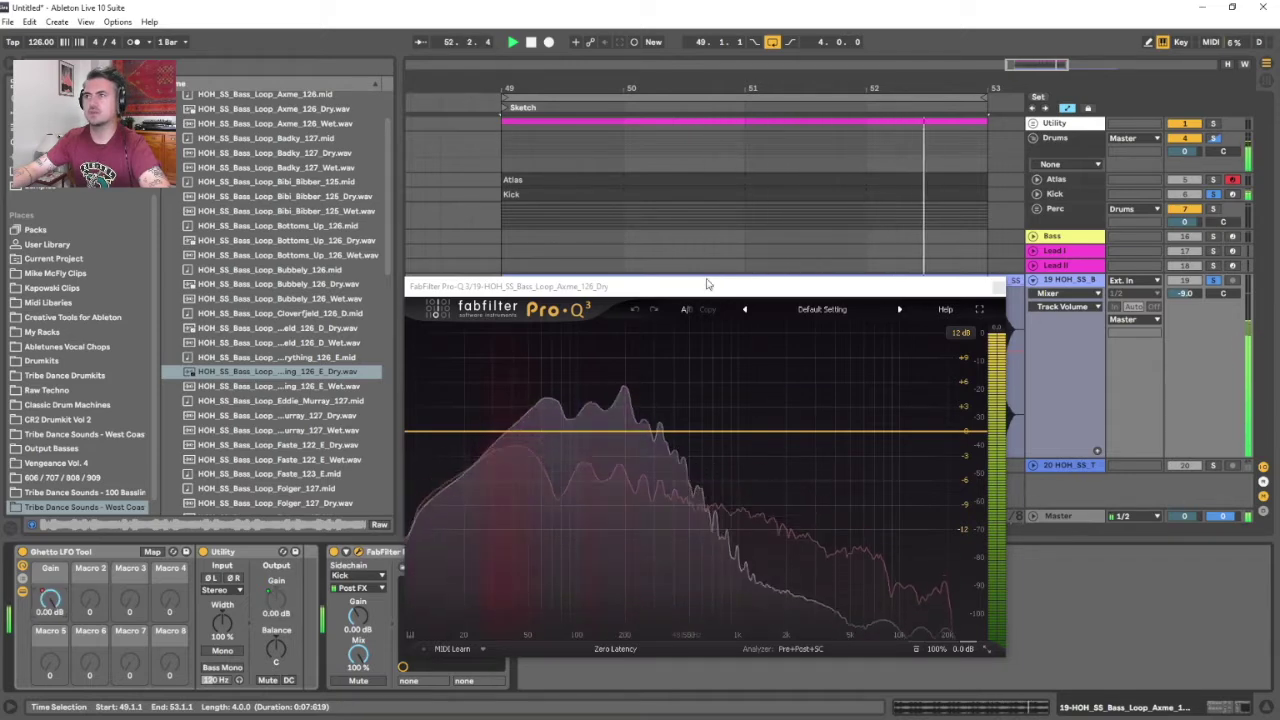
drag(709, 286, 689, 293)
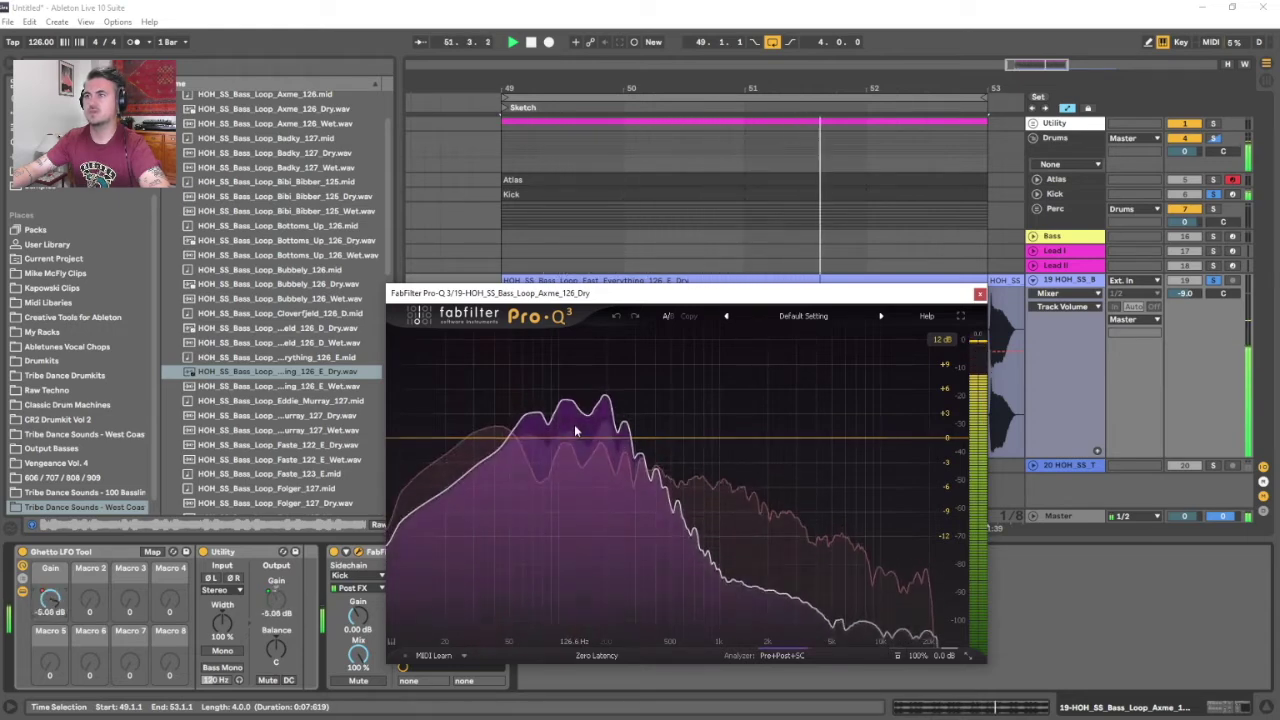
drag(629, 298, 640, 304)
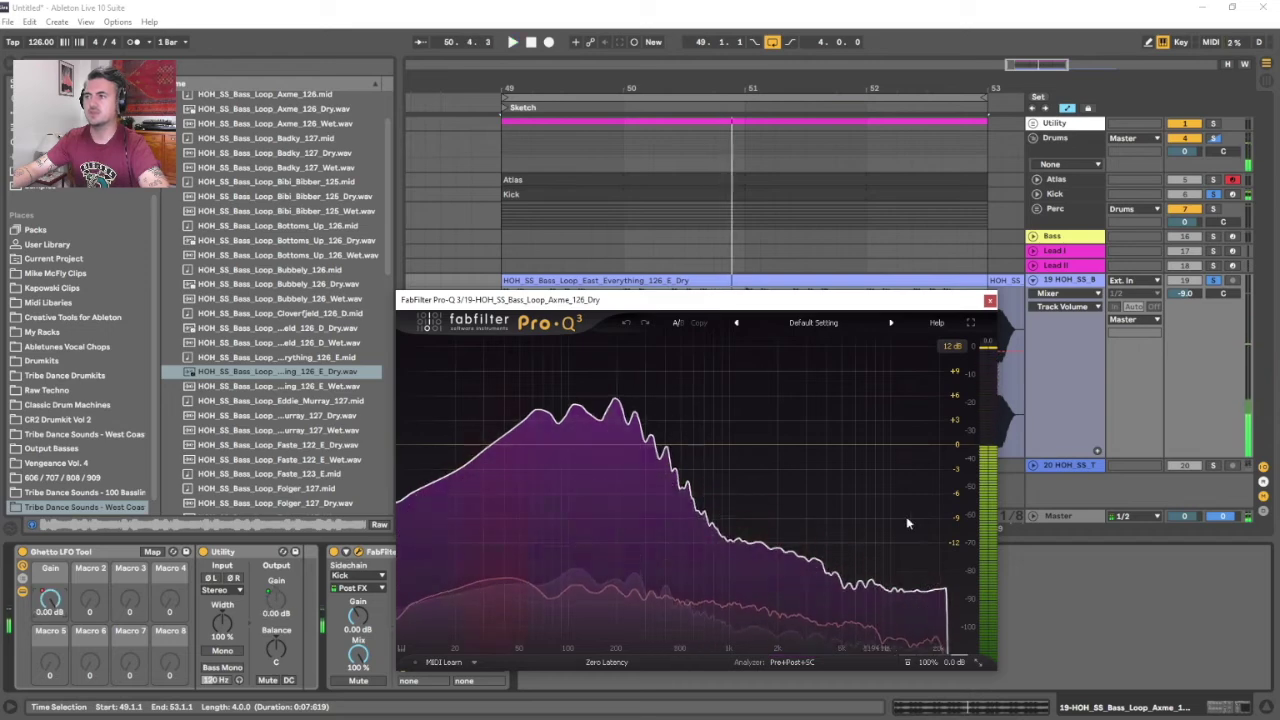
- Add a bell cut of about -2.5 dB near 227 Hz and a high shelf of -3.02 dB at 425 Hz on the bass loop, then play it
drag(659, 445, 625, 466)
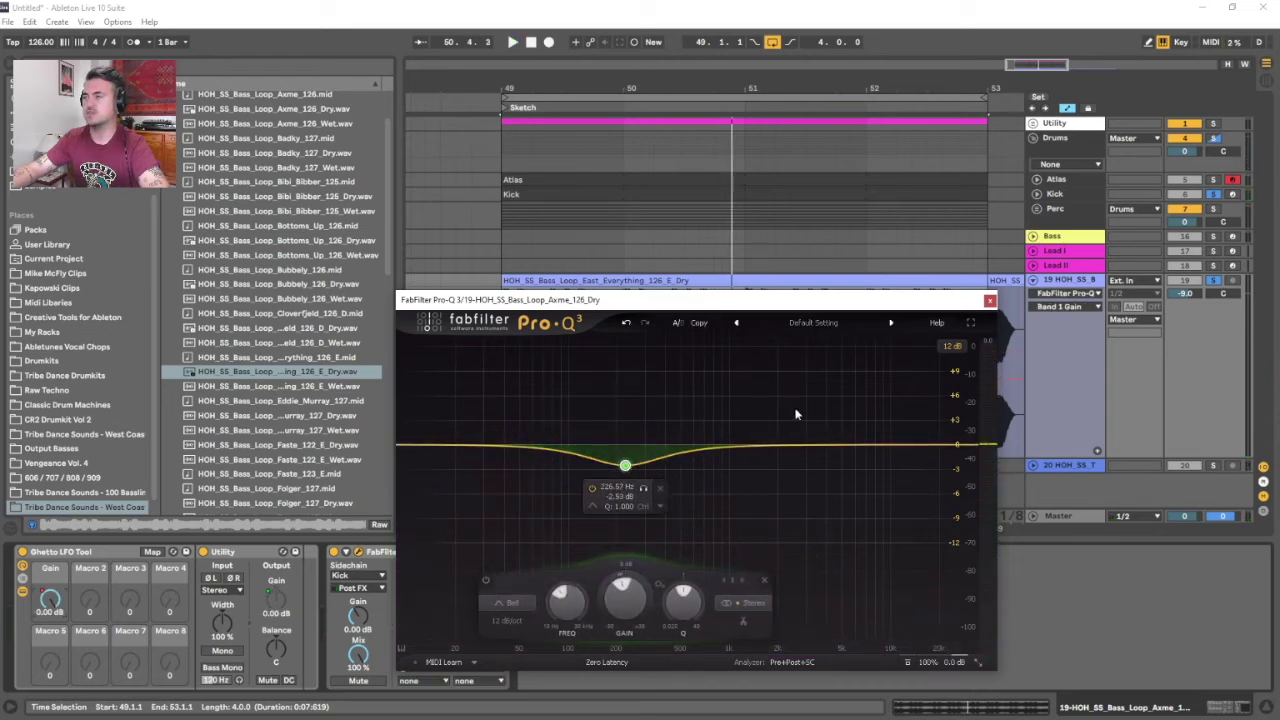
drag(946, 447, 669, 457)
key(space)
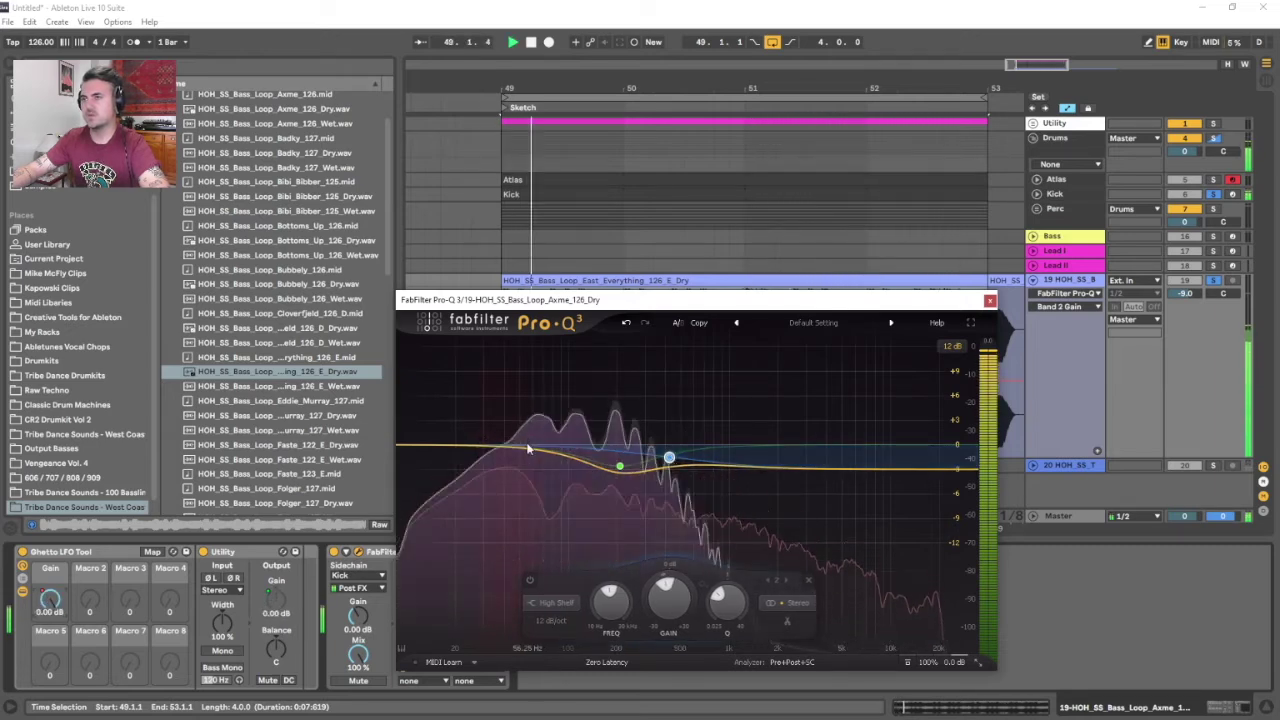
- Try to grab the bass loop's spectrum peak near 64 Hz as a third band, and replay the loop against the kick
drag(530, 428, 541, 427)
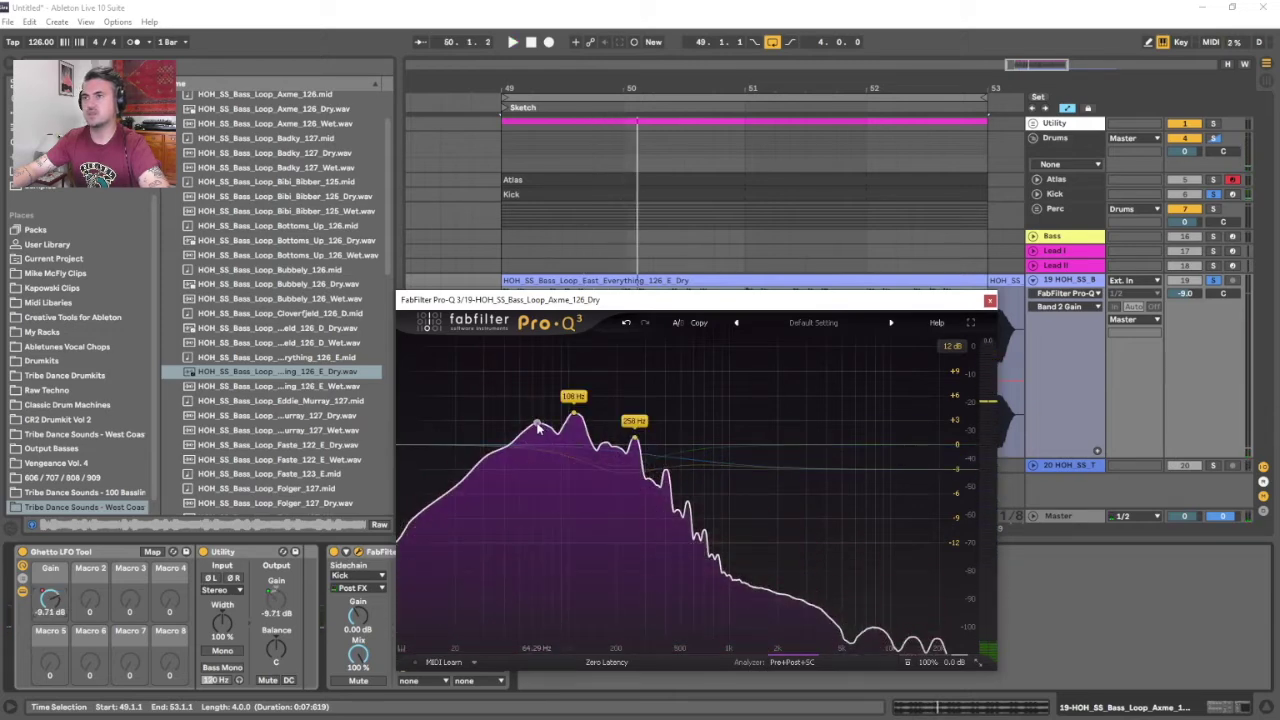
drag(541, 427, 540, 423)
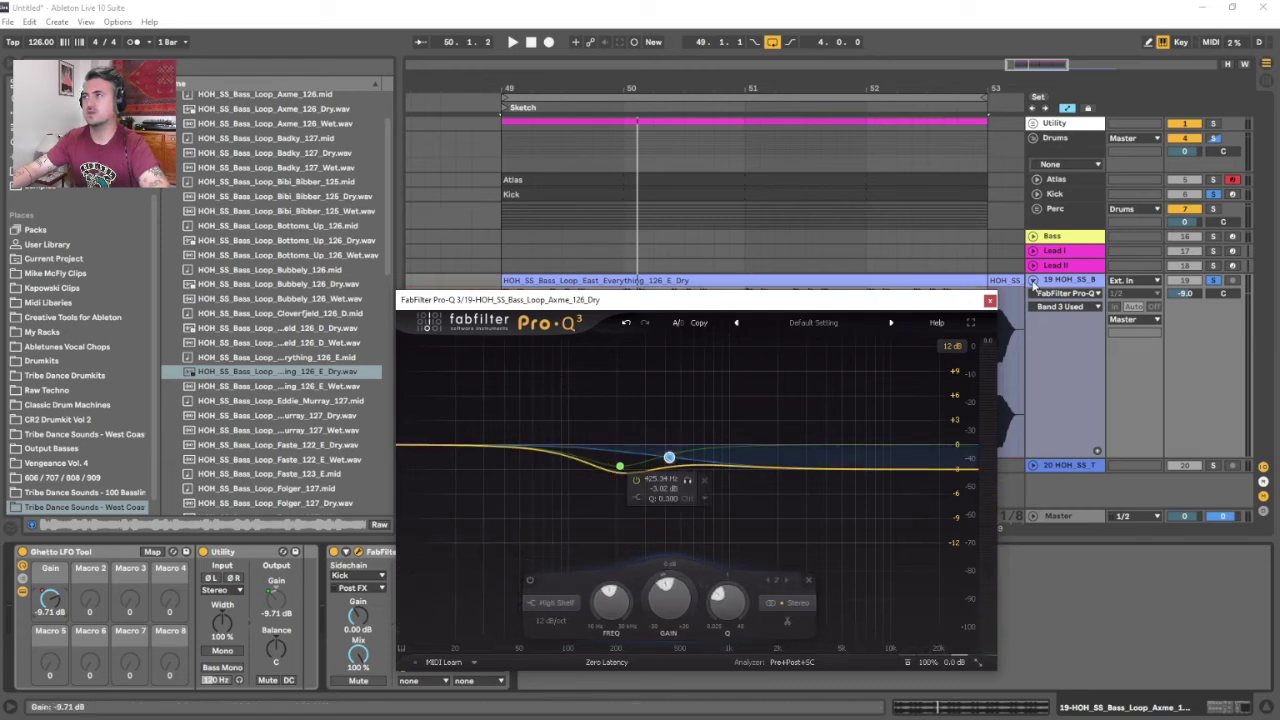
key(space)
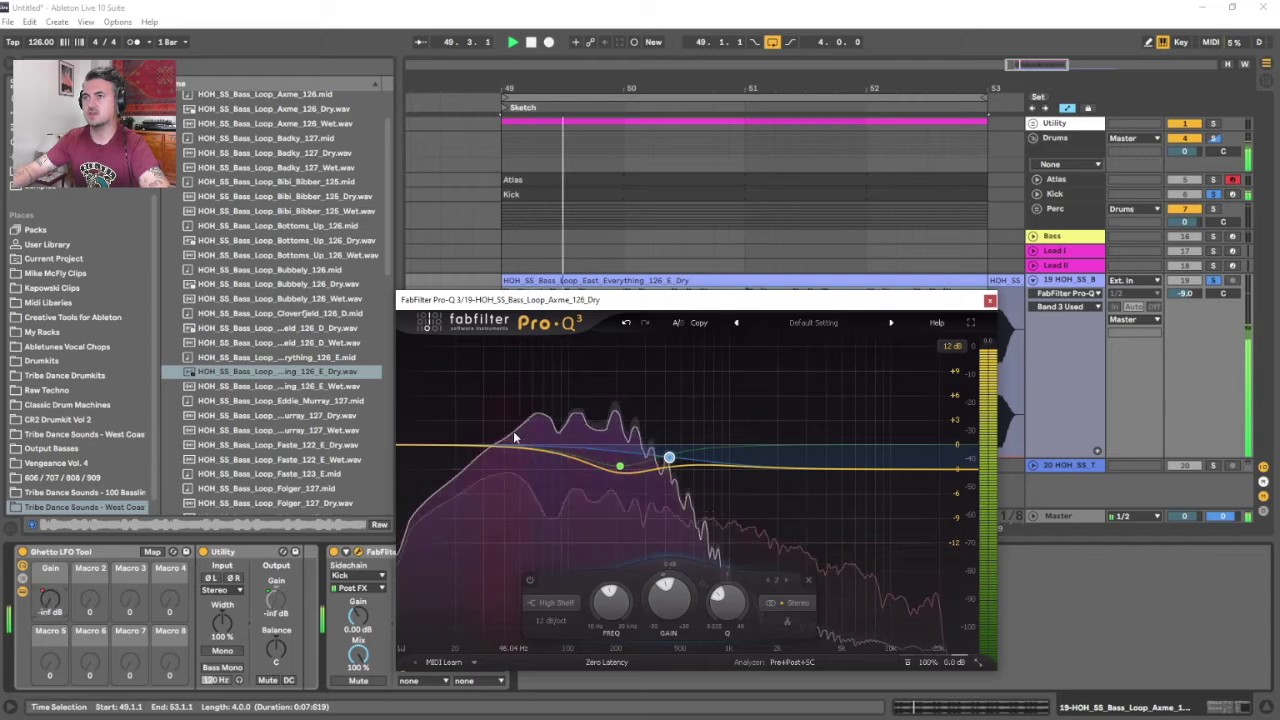
key(space)
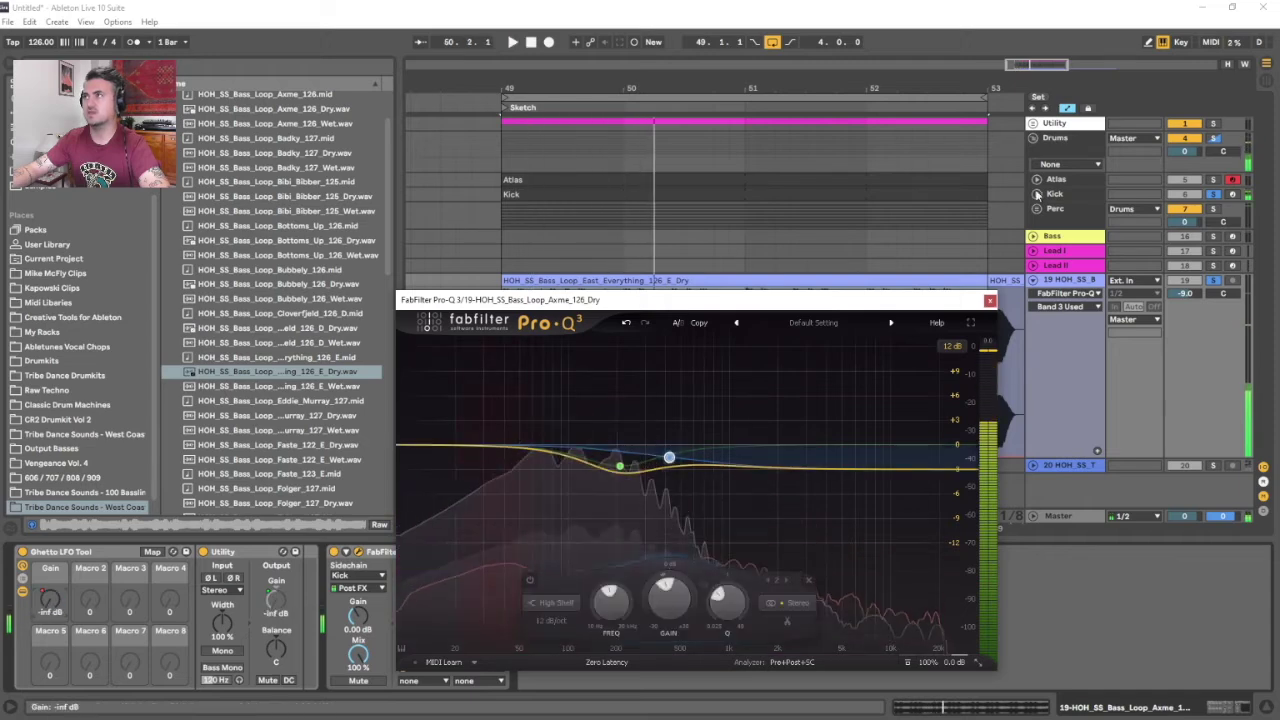
- Add an EQ Eight after Pro-Q 3 on the Kick track
click(1056, 194)
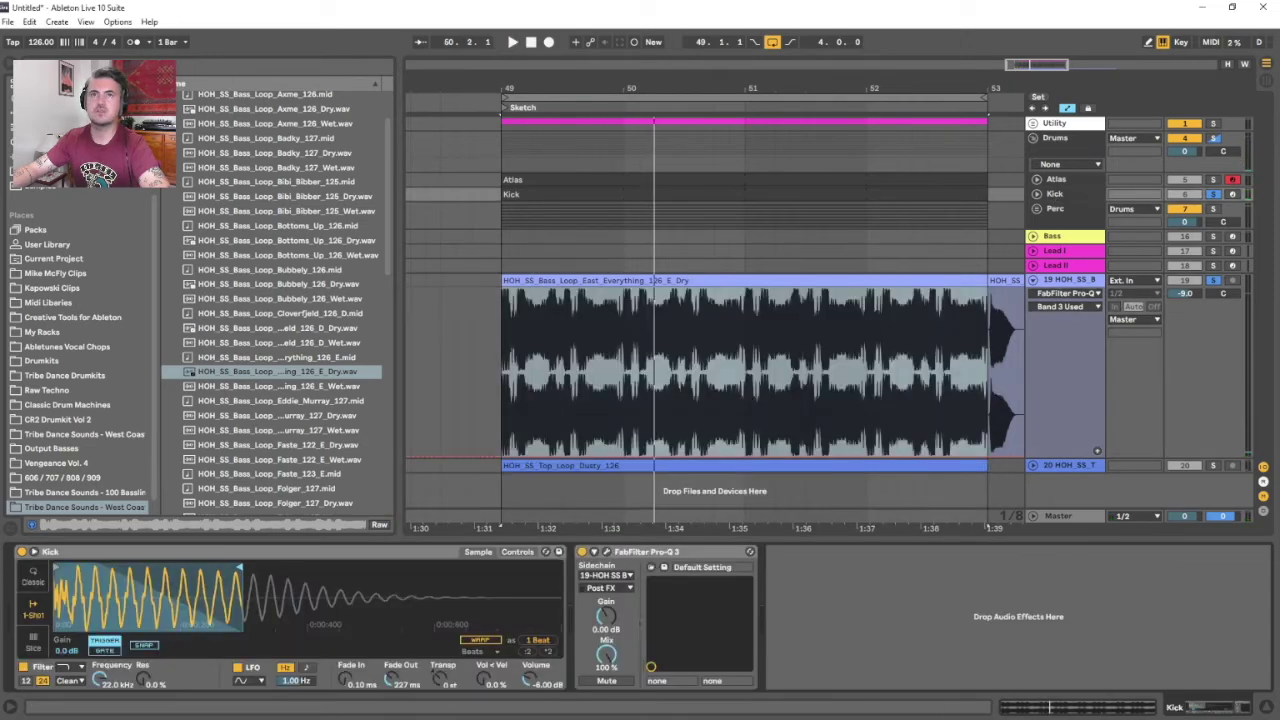
click(52, 113)
double_click(224, 158)
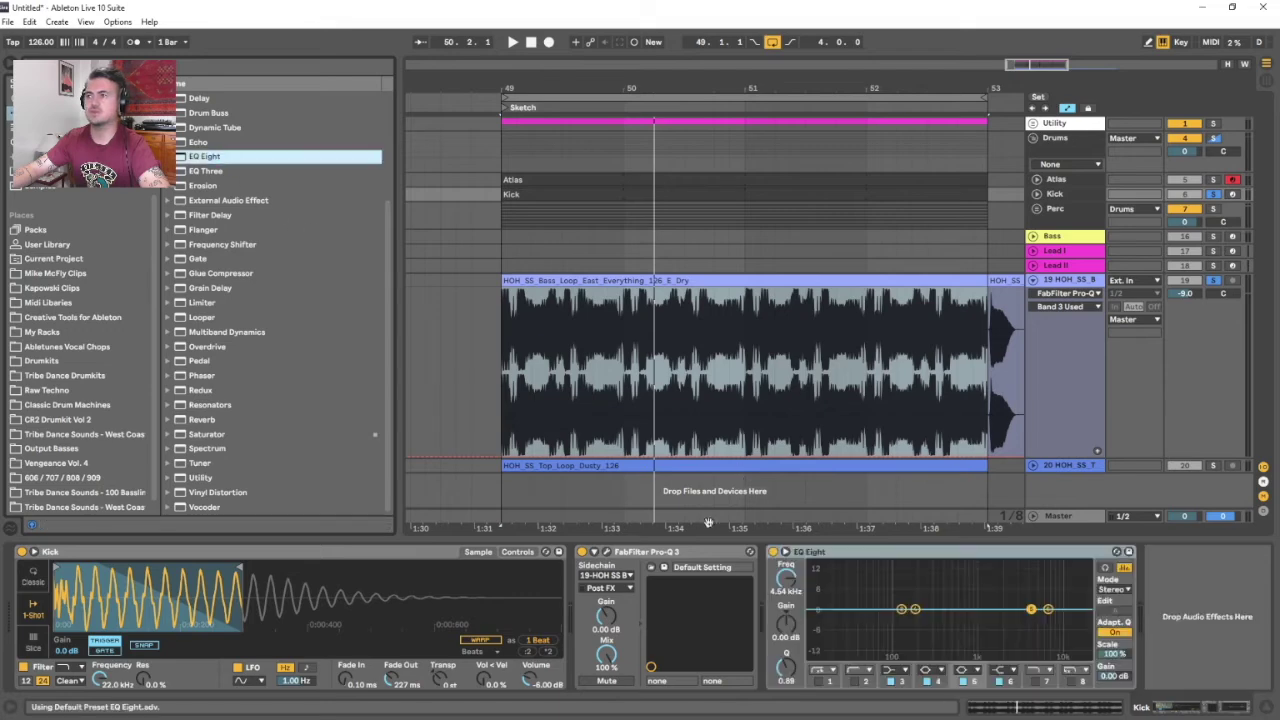
- Open the Kick's Pro-Q 3 and play the loop to examine the kick's spectrum against the bass loop
click(606, 552)
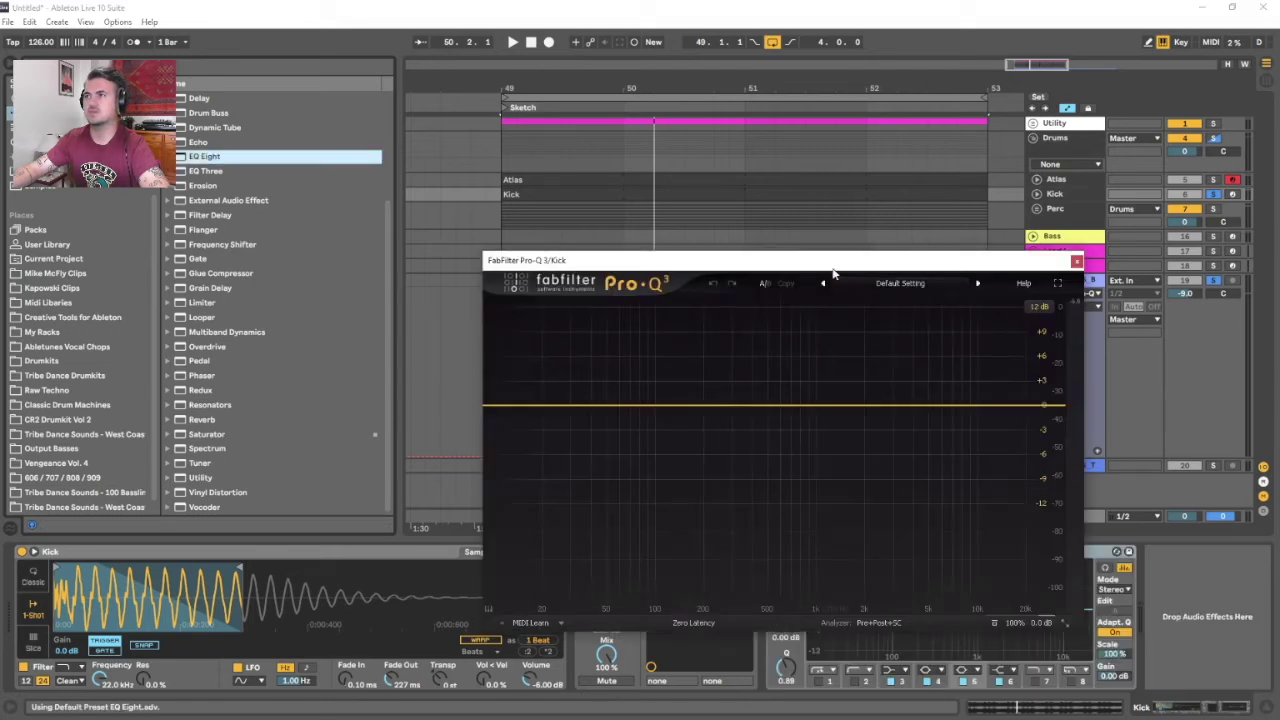
drag(833, 273, 585, 209)
key(space)
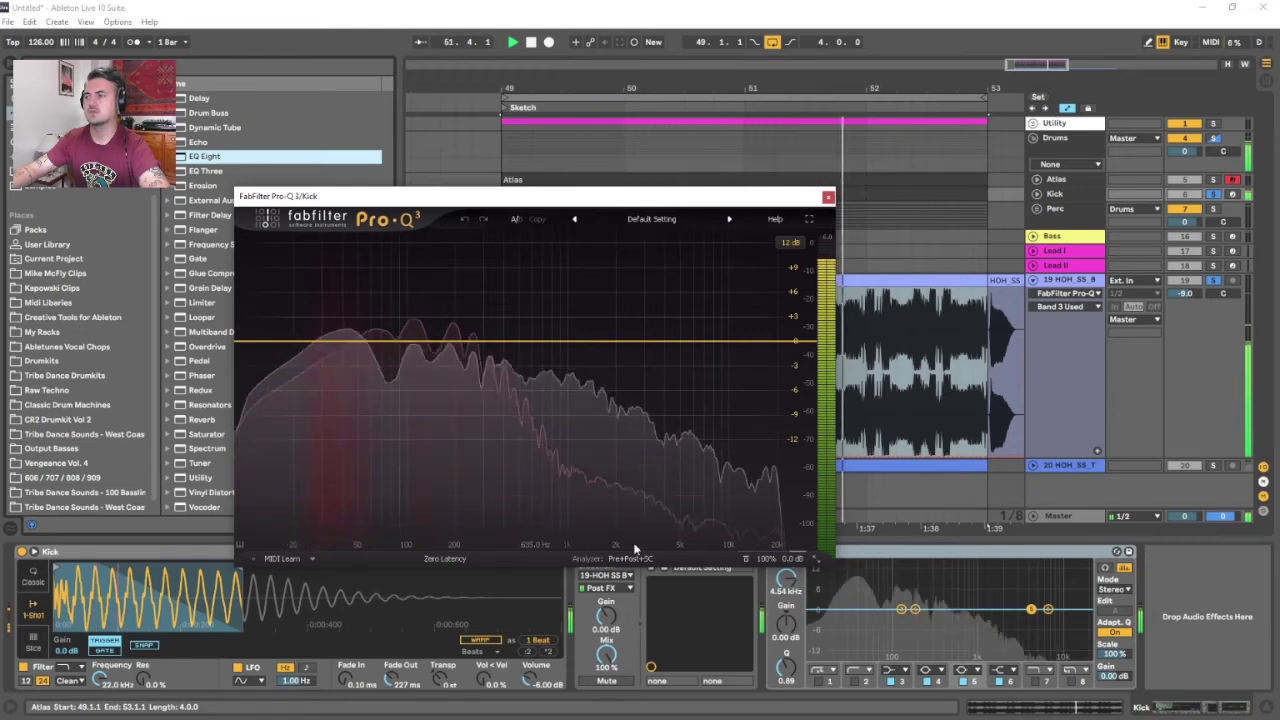
- Boost the kick with an EQ Eight band at 33.7 Hz, 4.59 dB gain and Q 2.82, and replay the loop
key(space)
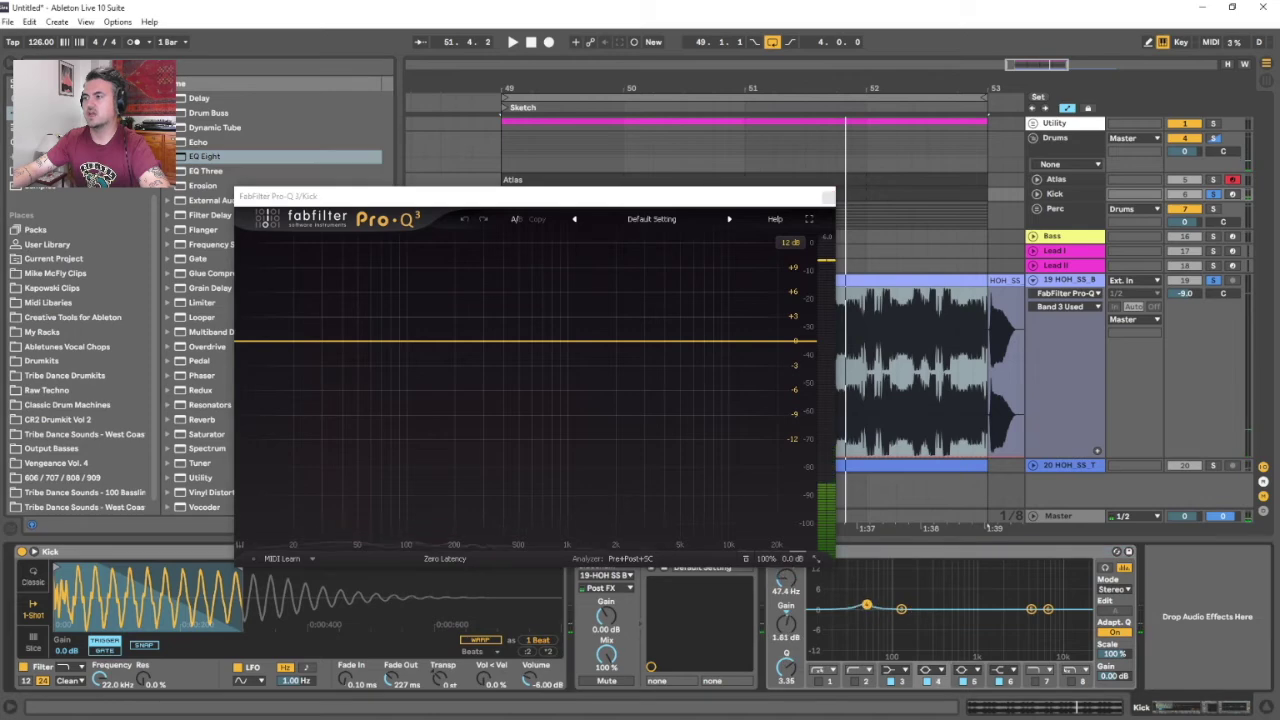
drag(694, 198, 626, 150)
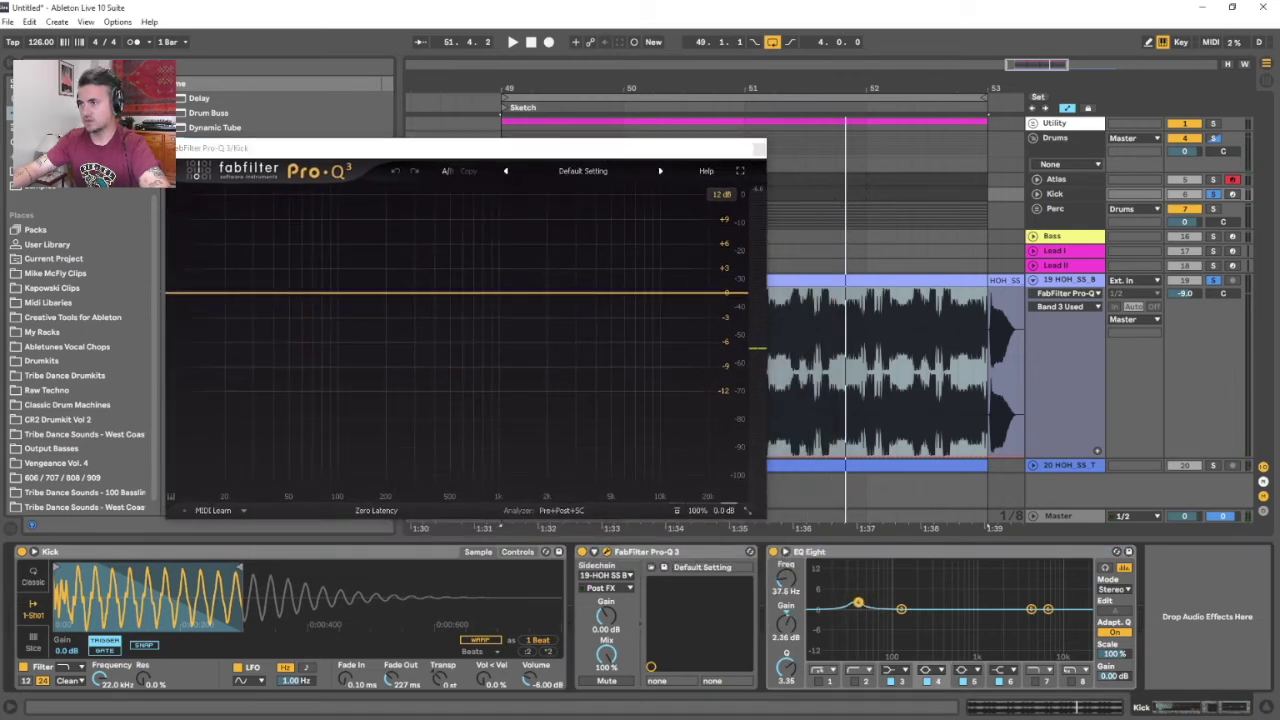
key(space)
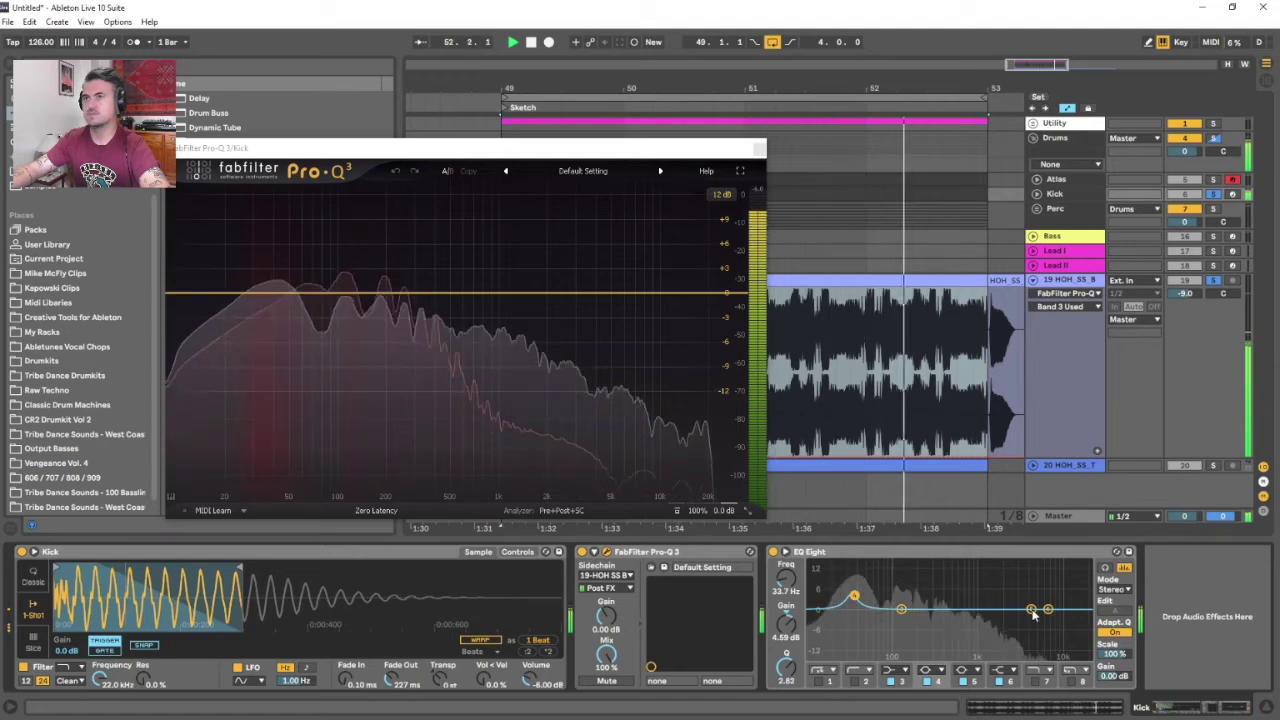
- Move the kick EQ Eight's band 5 to 141 Hz and set band 6 to 3.30 kHz at -1.61 dB, then stop playback
drag(1035, 614, 903, 611)
drag(1048, 613, 1019, 614)
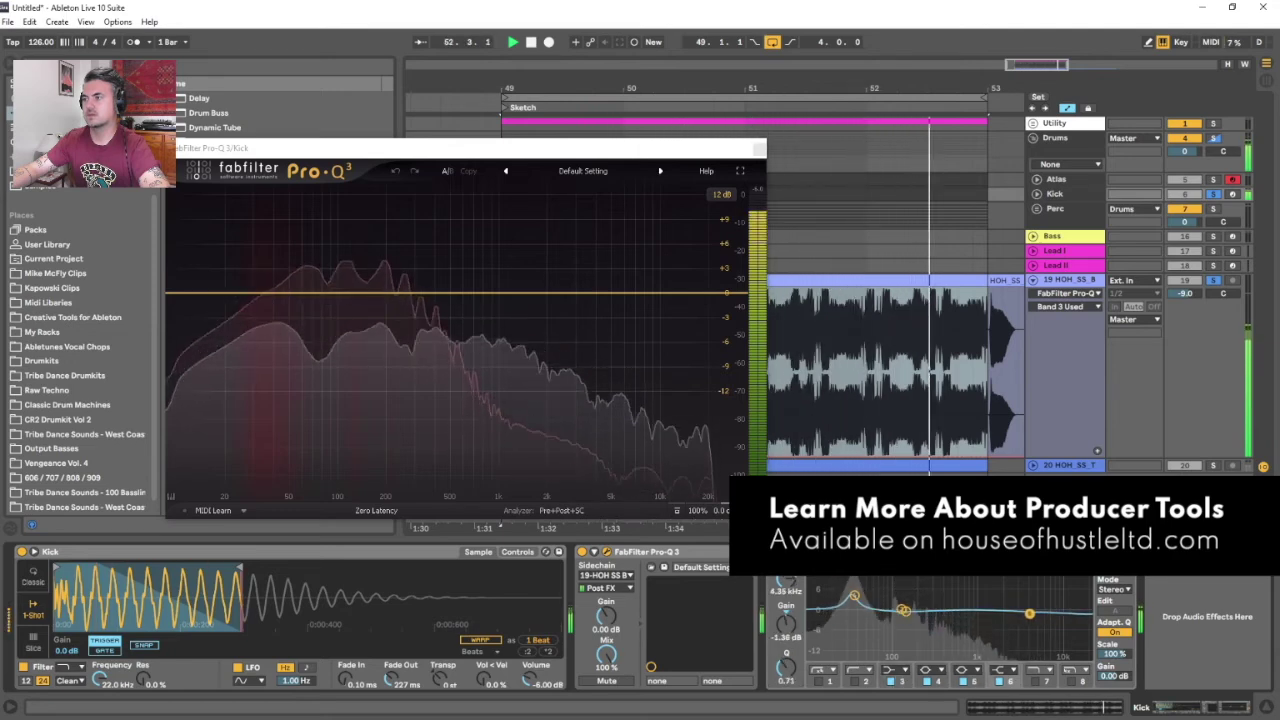
click(758, 151)
key(space)
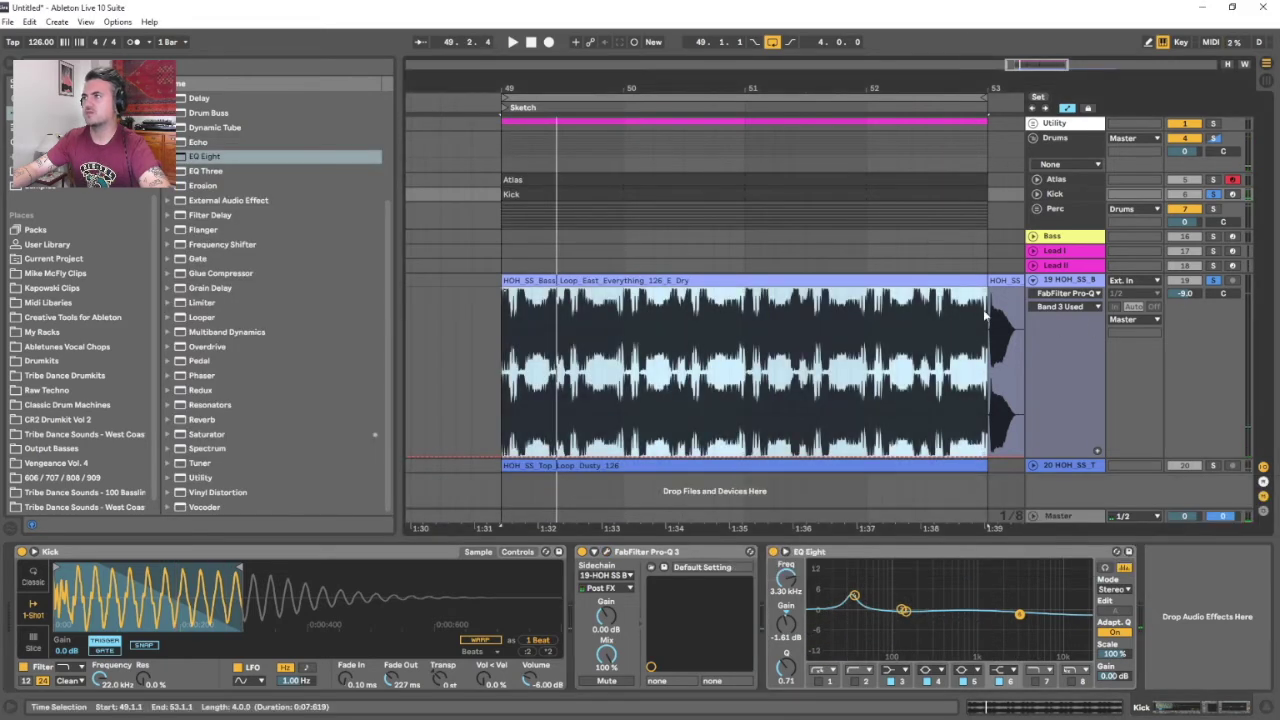
- Play the loop and bypass the bass loop's Pro-Q 3 to compare the sound without its EQ
click(1066, 306)
click(1060, 281)
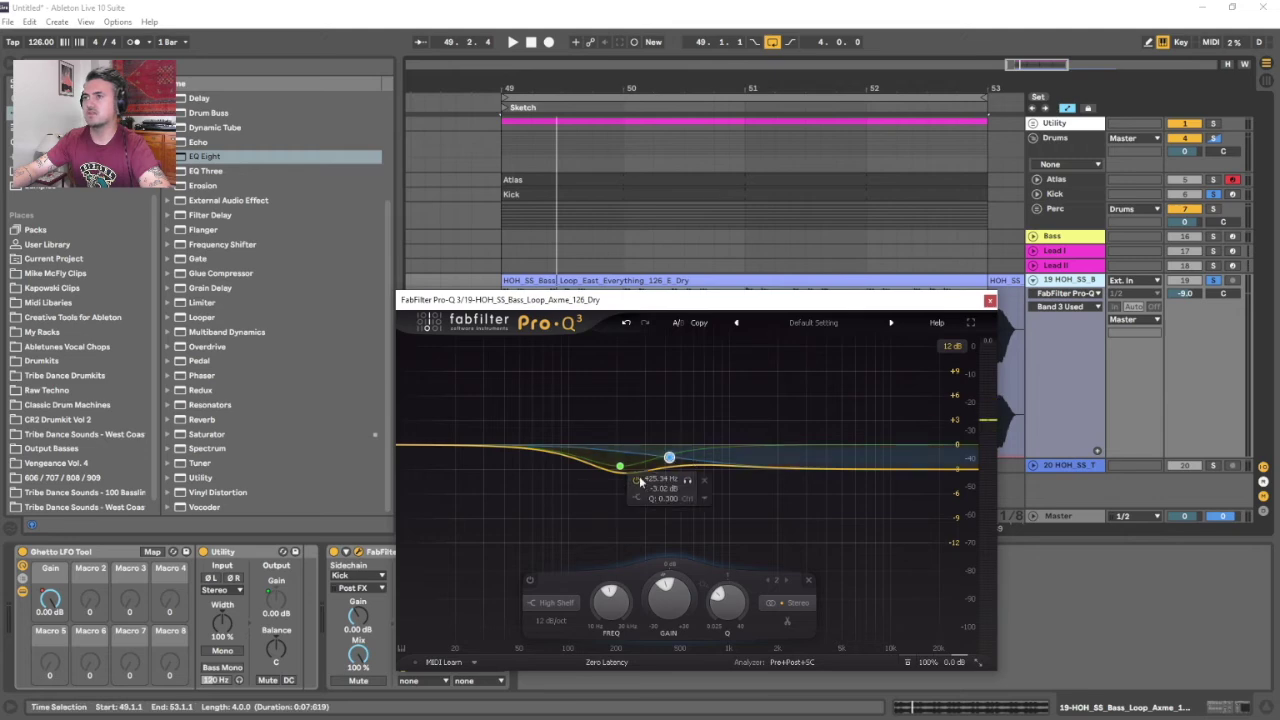
key(space)
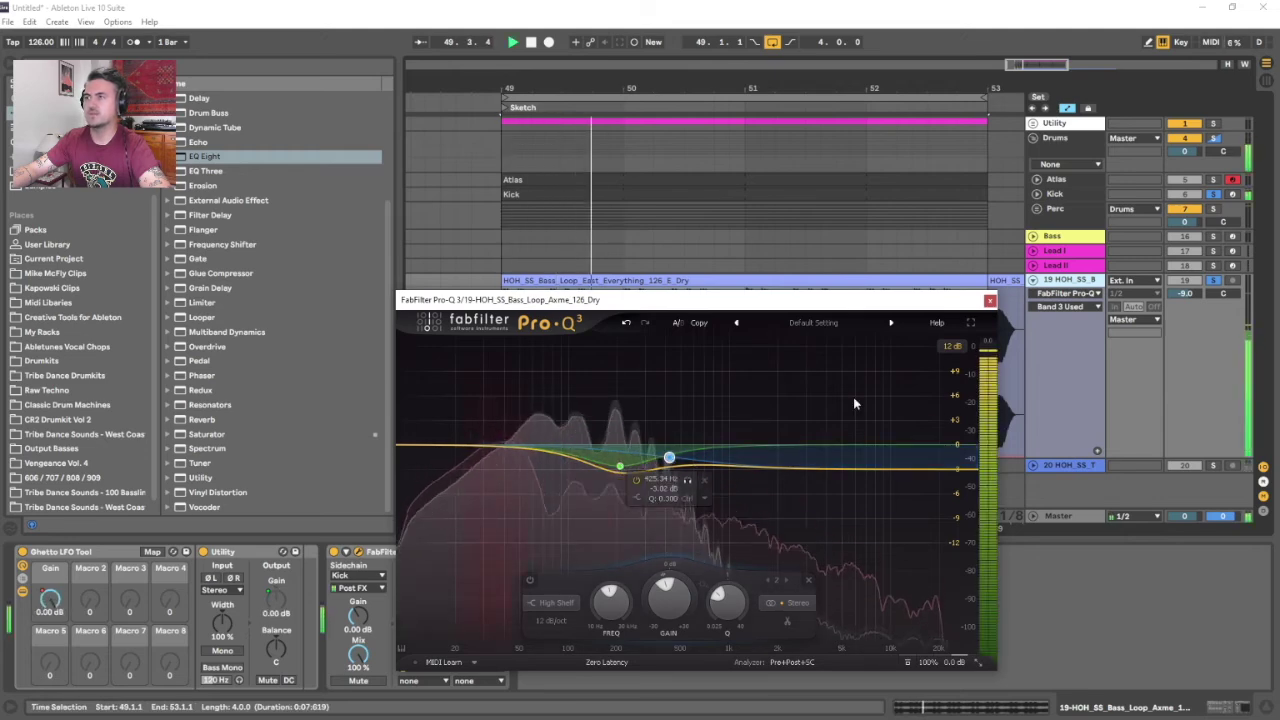
click(345, 553)
click(334, 552)
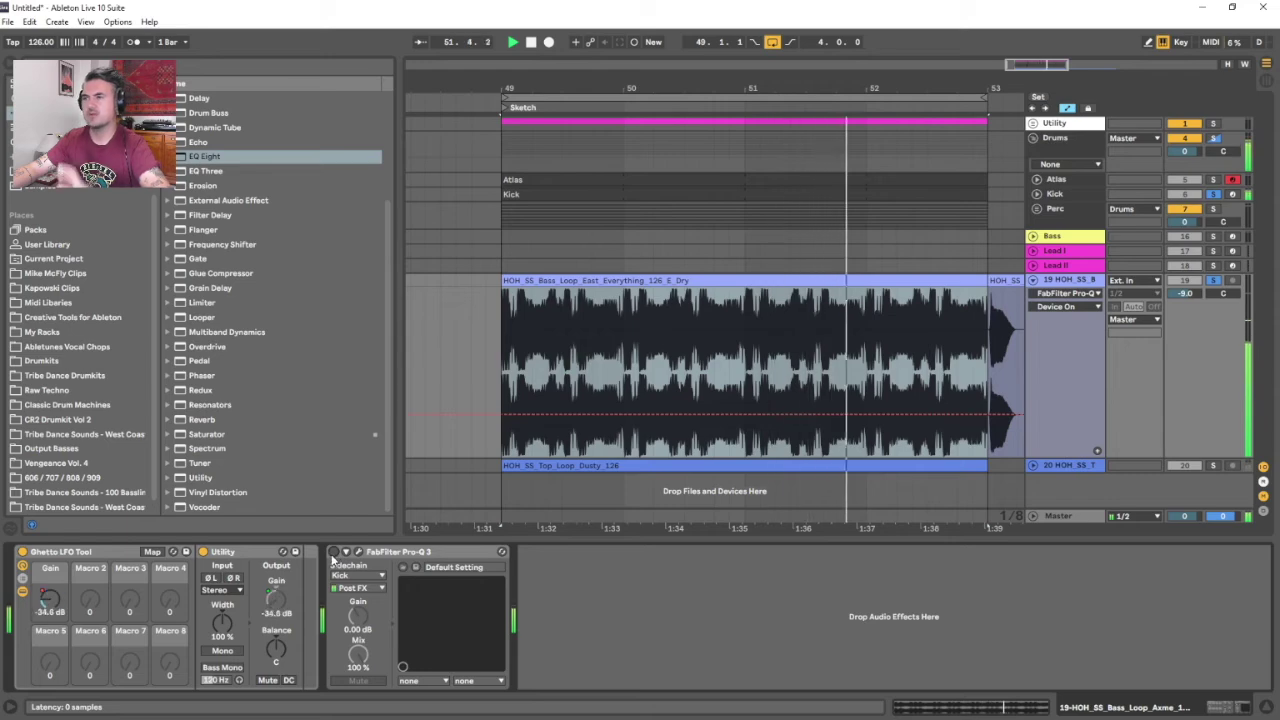
- Check the Kick's EQ Eight, and re-enable the bass loop's Pro-Q 3 to view its spectrum during playback
click(1054, 194)
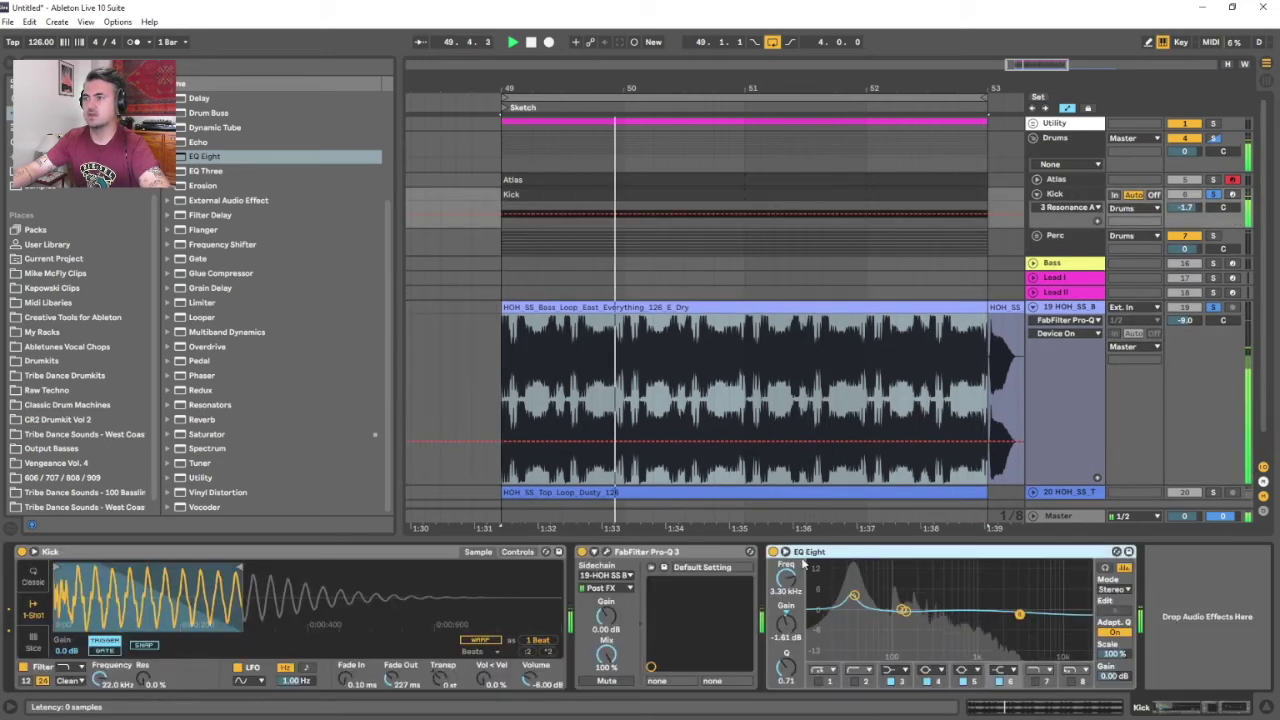
click(430, 400)
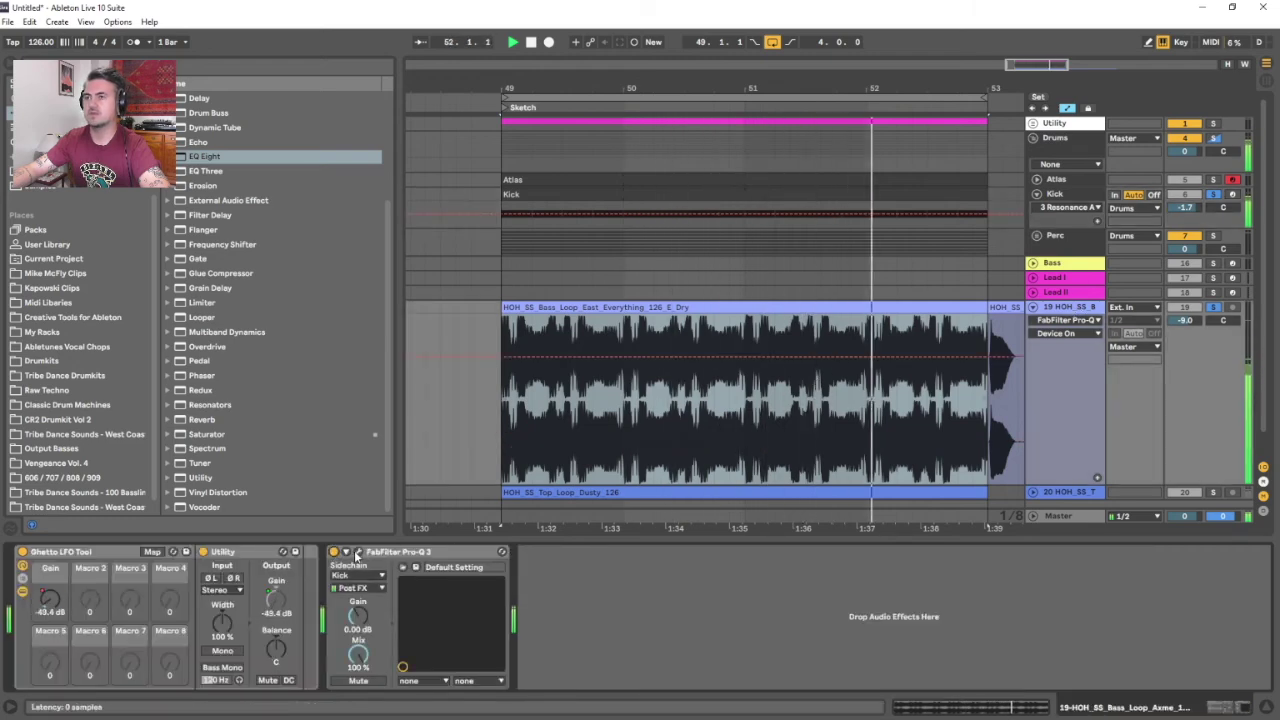
click(357, 551)
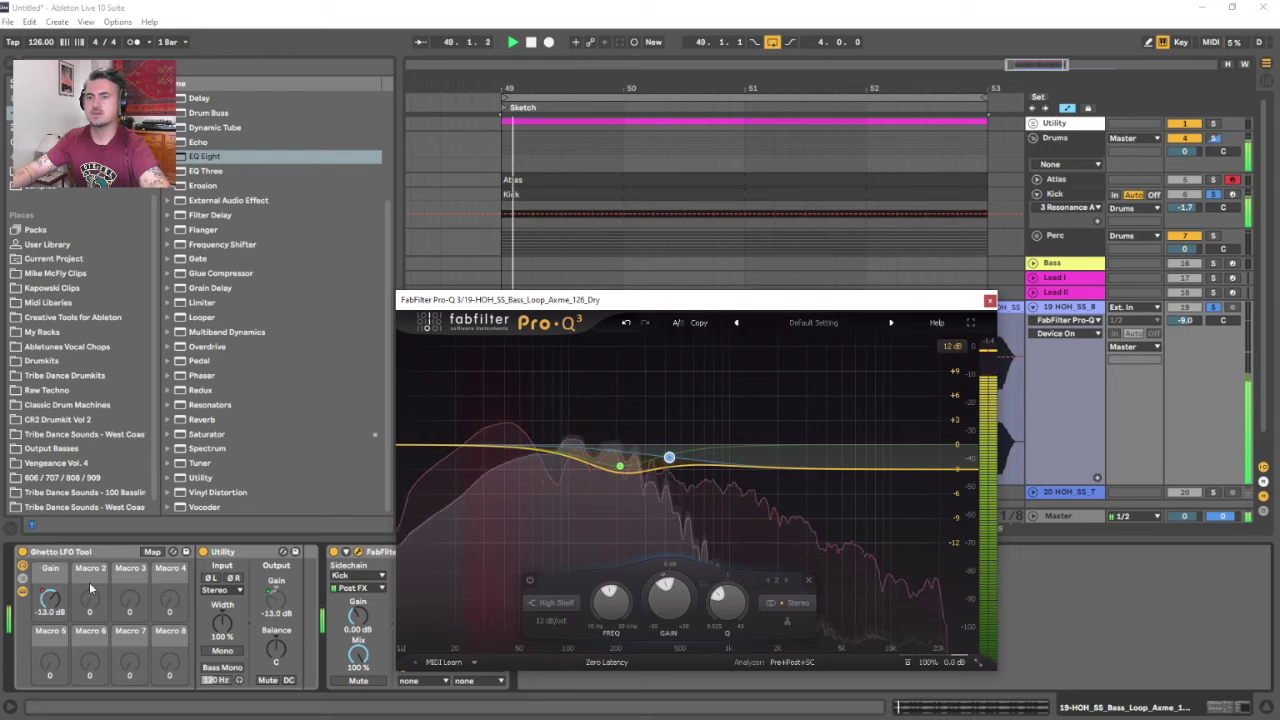
click(989, 300)
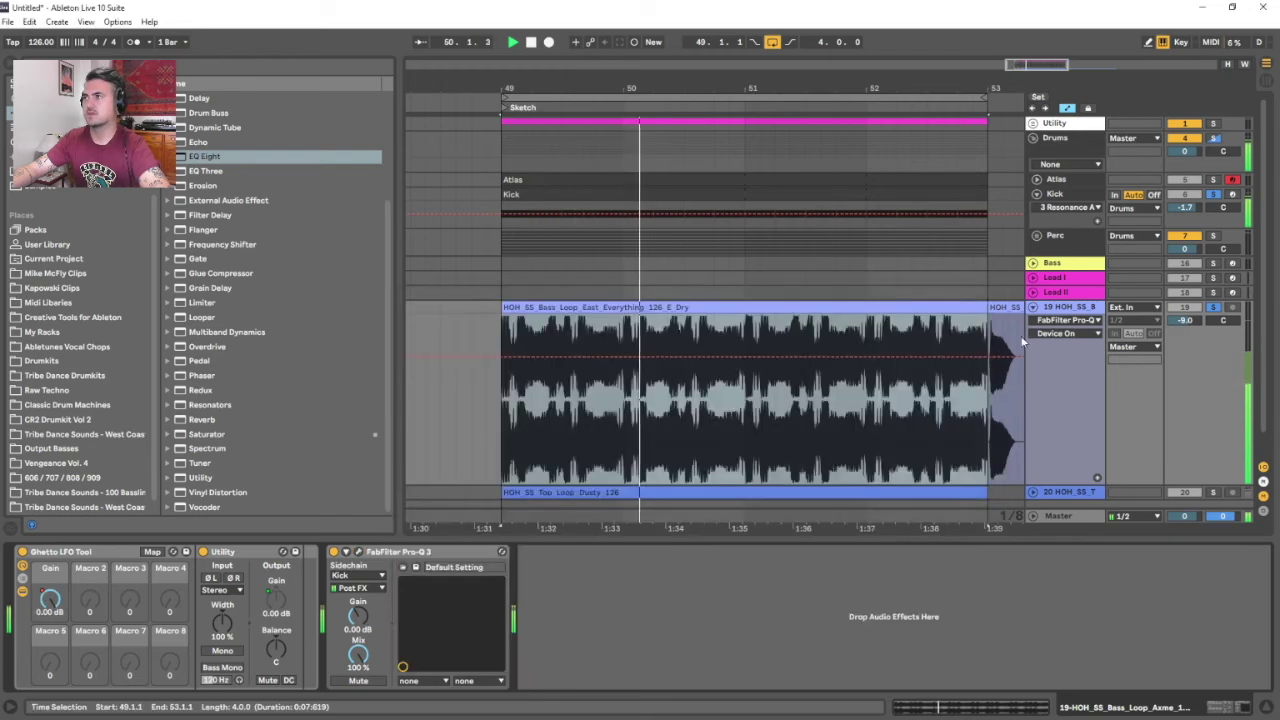
- Fold all tracks in the arrangement, stop playback and select bars 53 to 57 from Lead I down to the Top Loop track
scroll(1075, 470, down, 1)
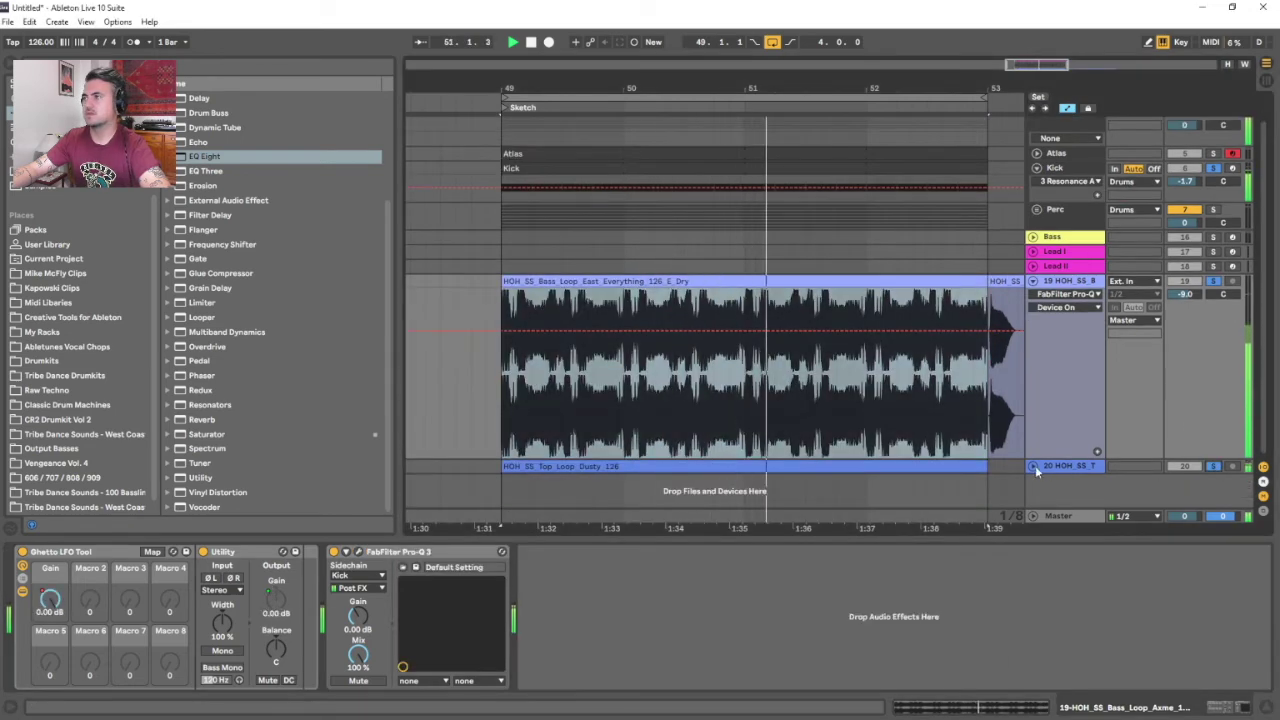
alt+click(1032, 284)
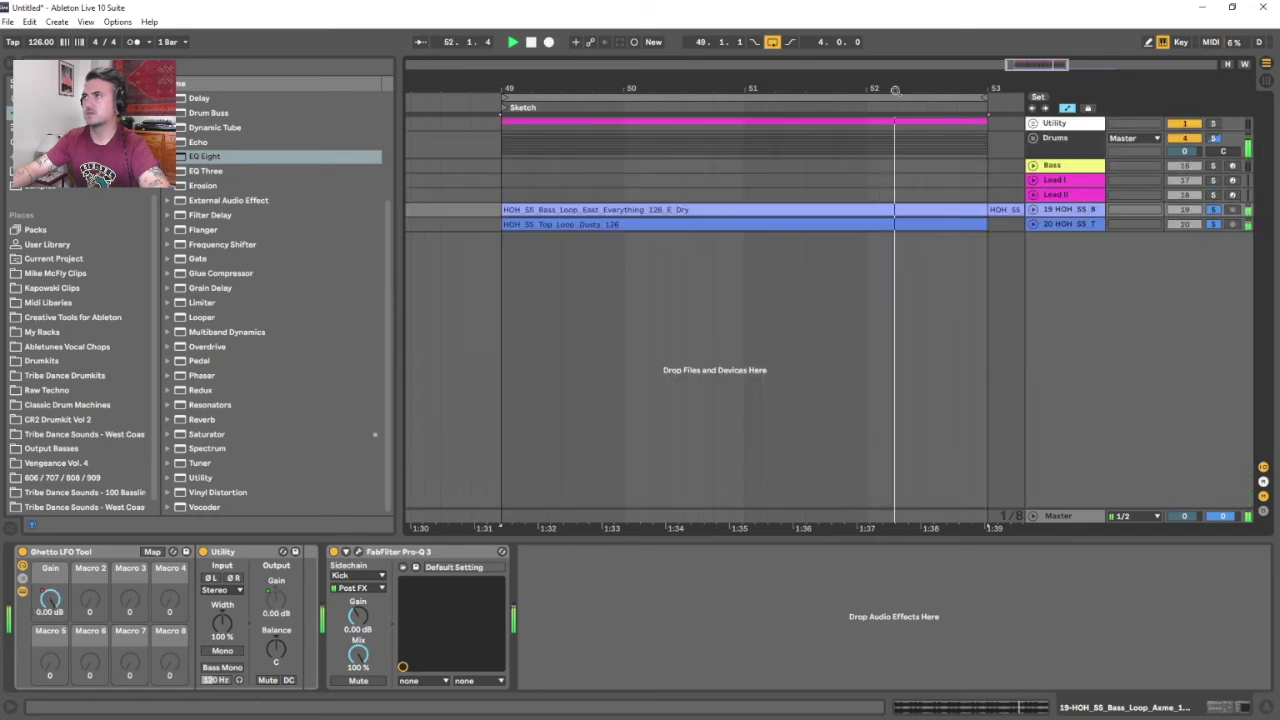
drag(896, 89, 752, 55)
drag(994, 184, 786, 228)
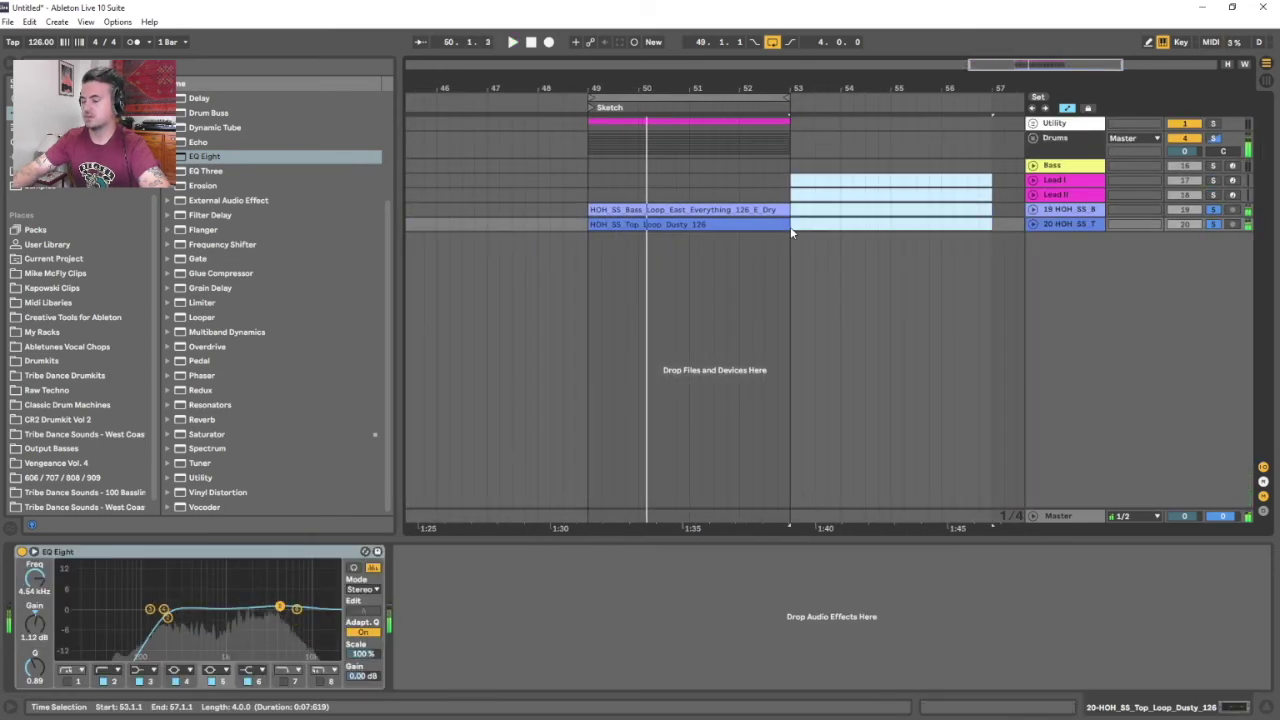
scroll(712, 108, down, 2)
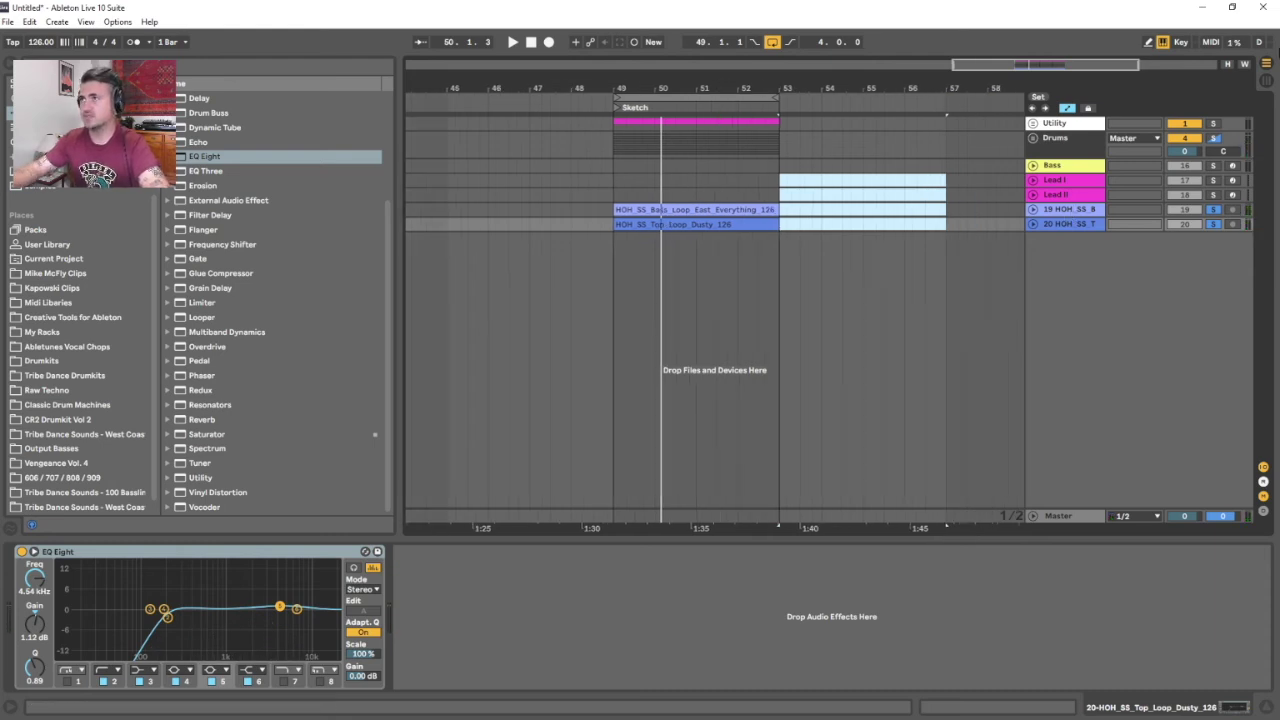
- Unfold the Drums group, fold the Kick track and open the Kick's Pro-Q 3
click(1074, 141)
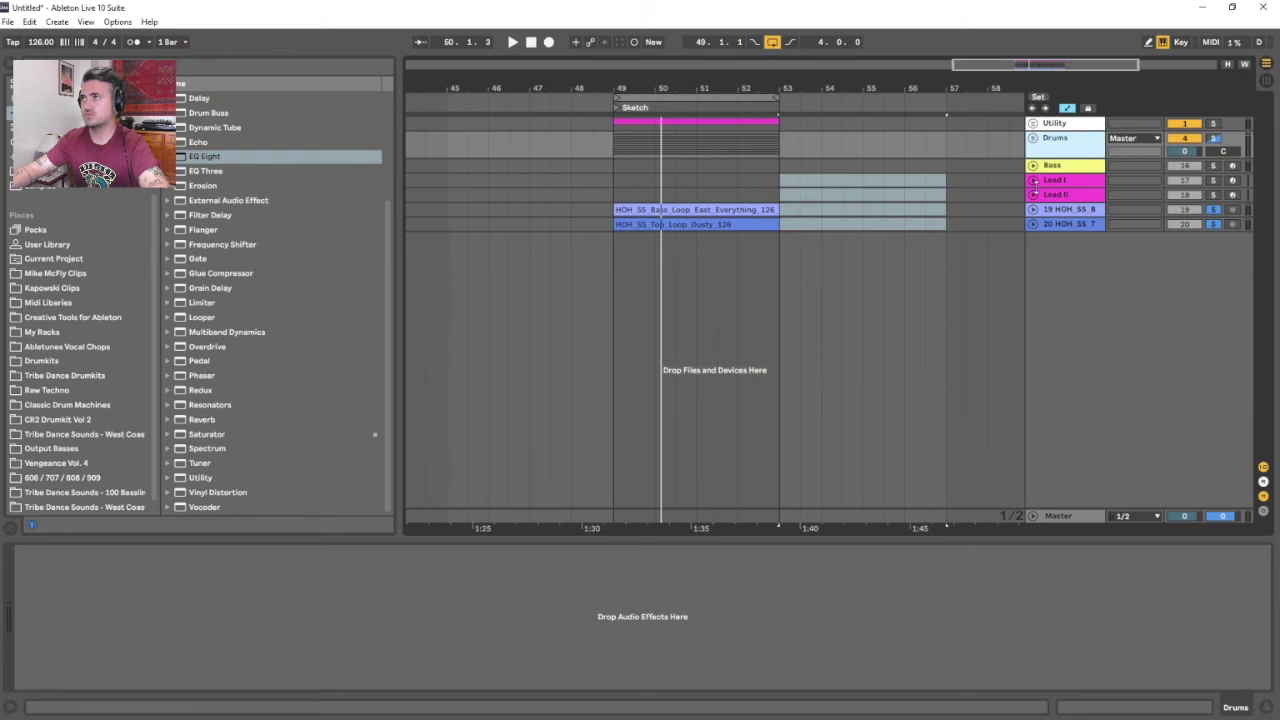
click(1034, 139)
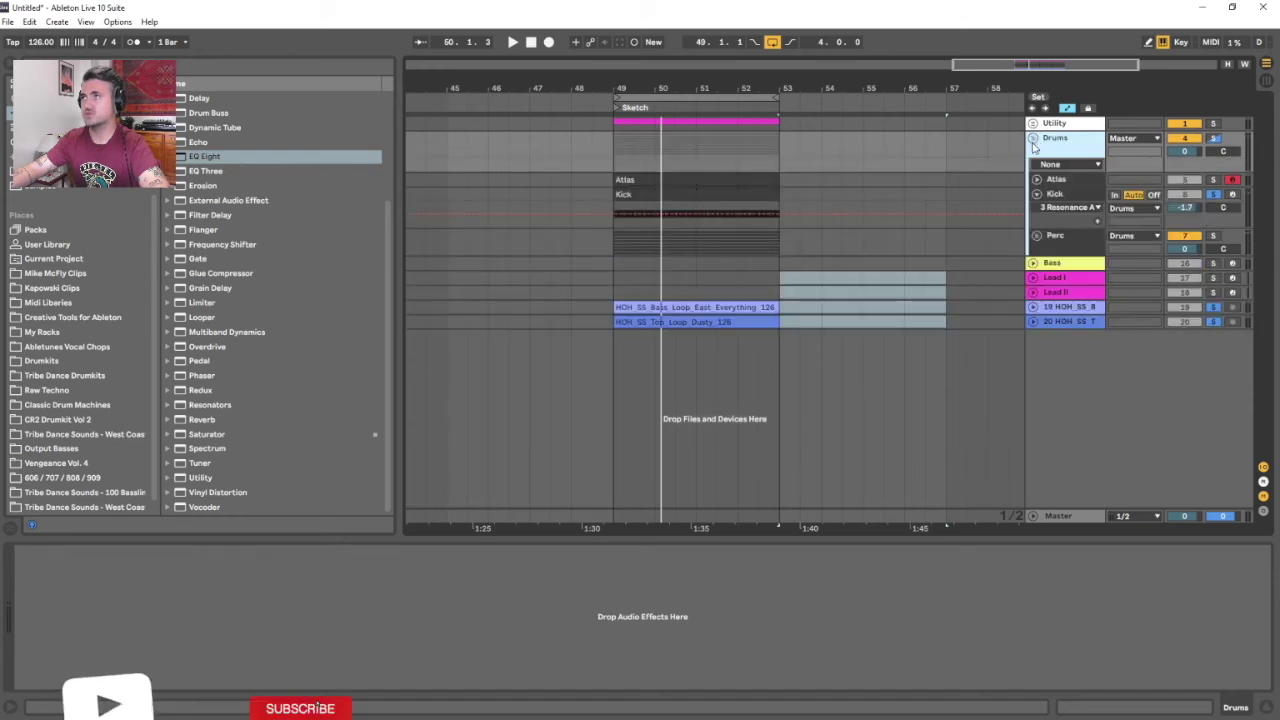
click(1034, 195)
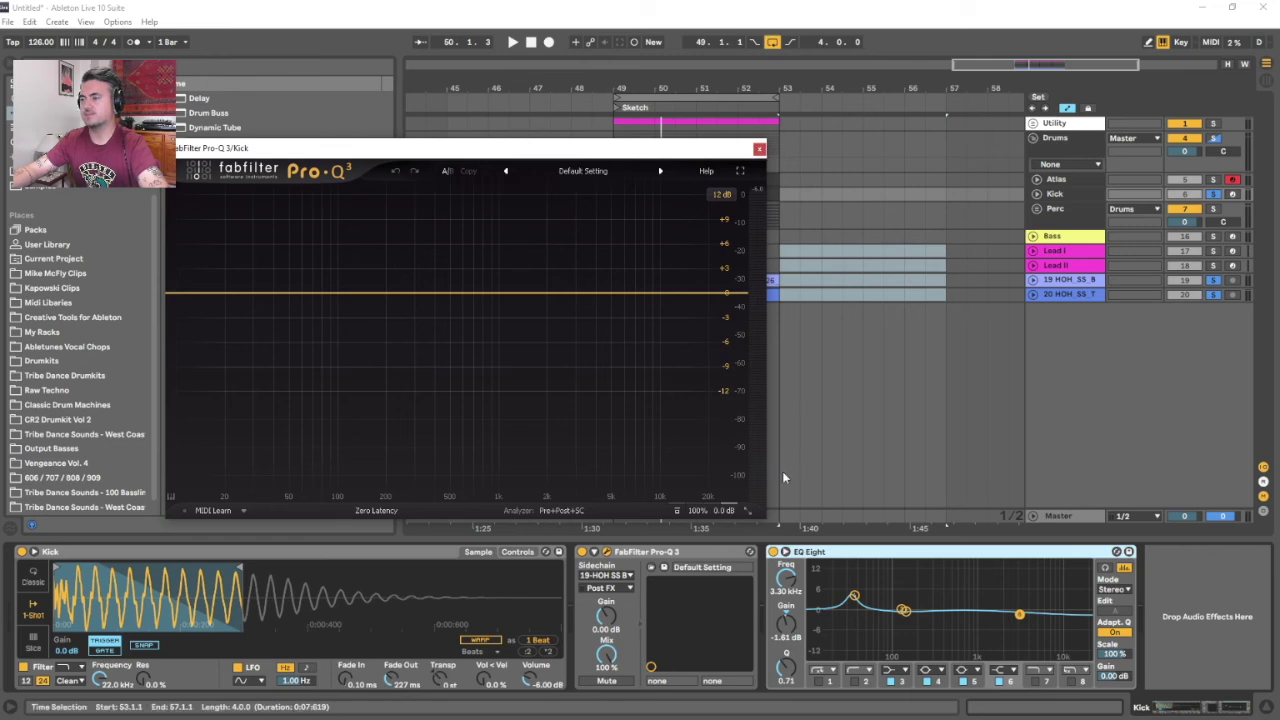
- Expand and collapse the Kick's EQ Eight display to review its bands, and close the Pro-Q 3 window
click(786, 552)
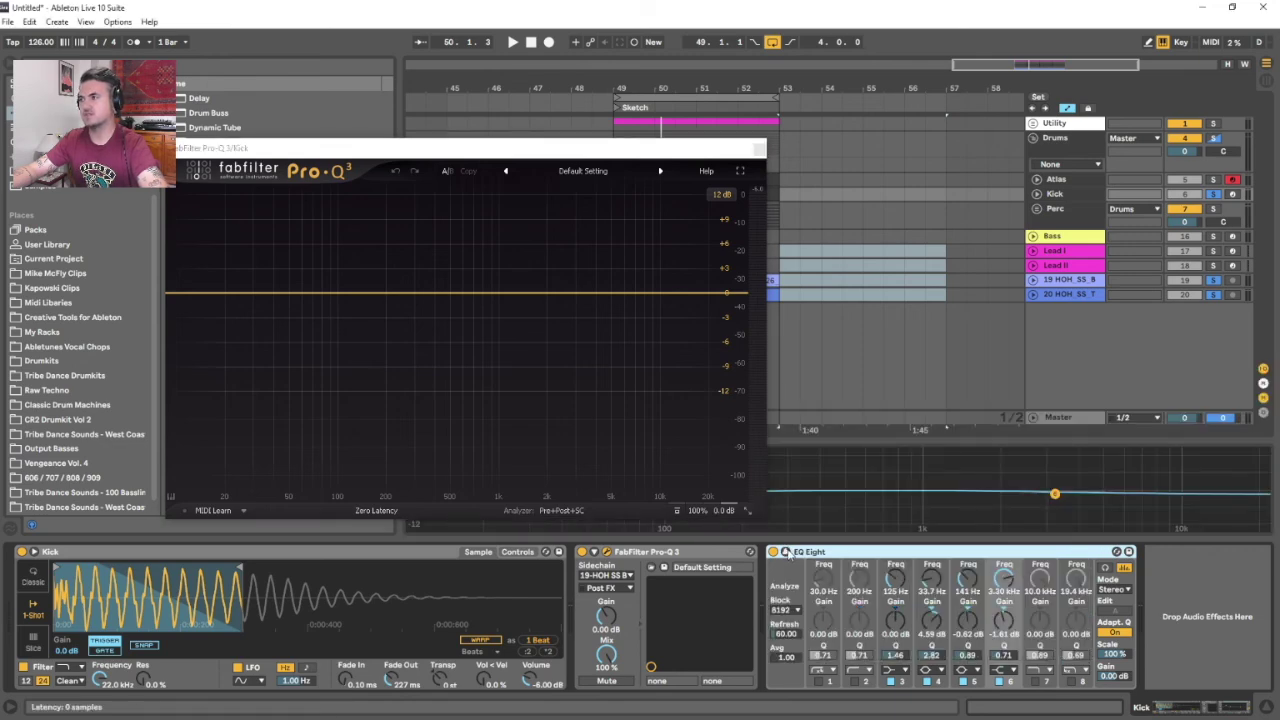
click(786, 552)
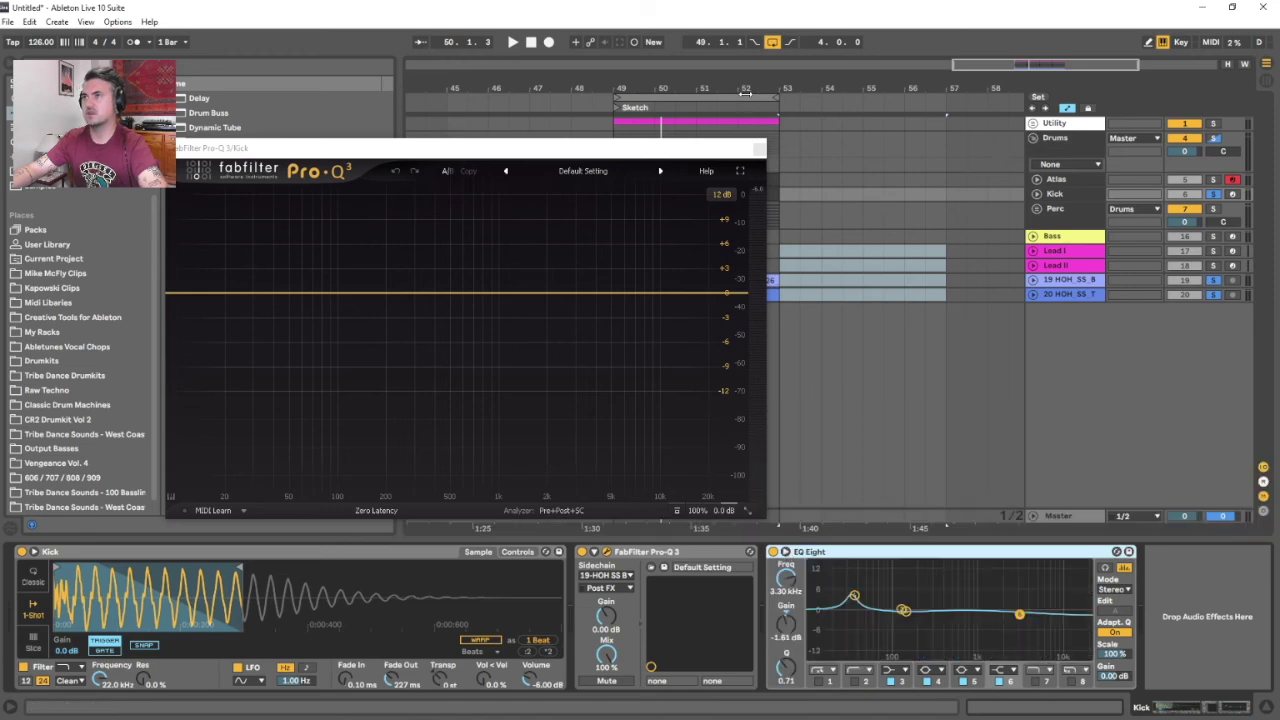
click(759, 148)
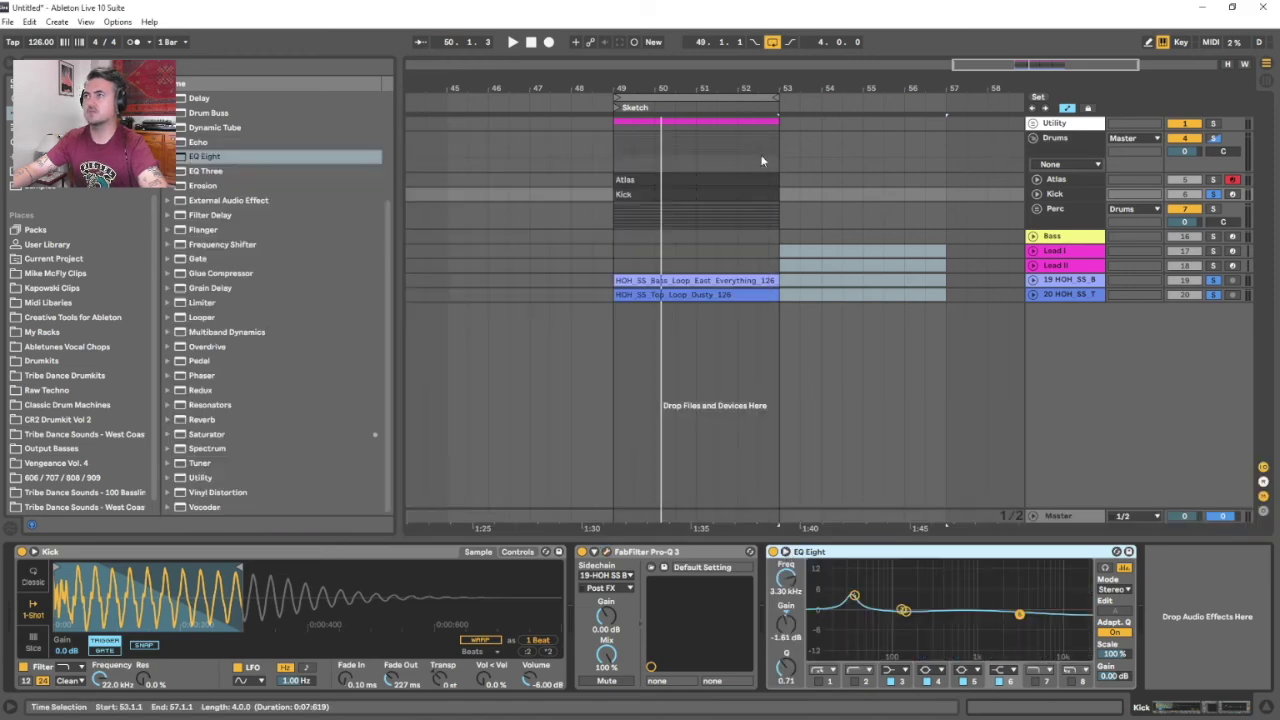
click(722, 210)
drag(819, 88, 820, 84)
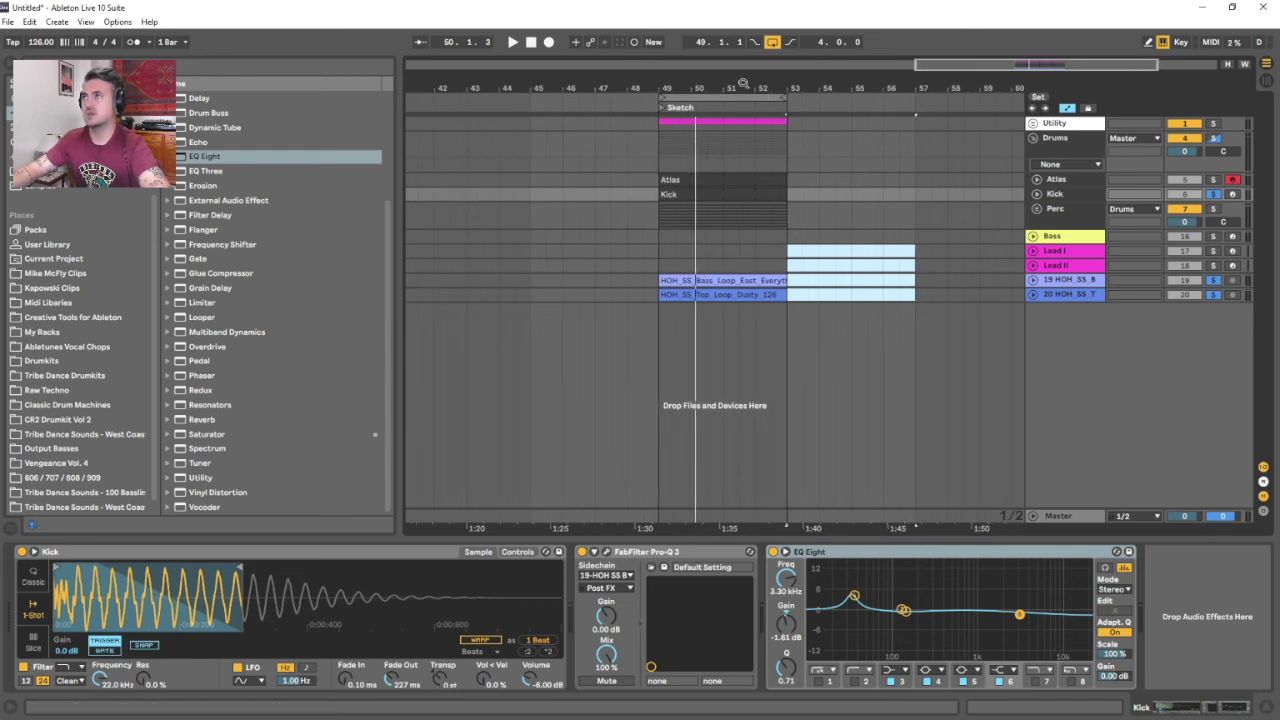
drag(743, 83, 743, 88)
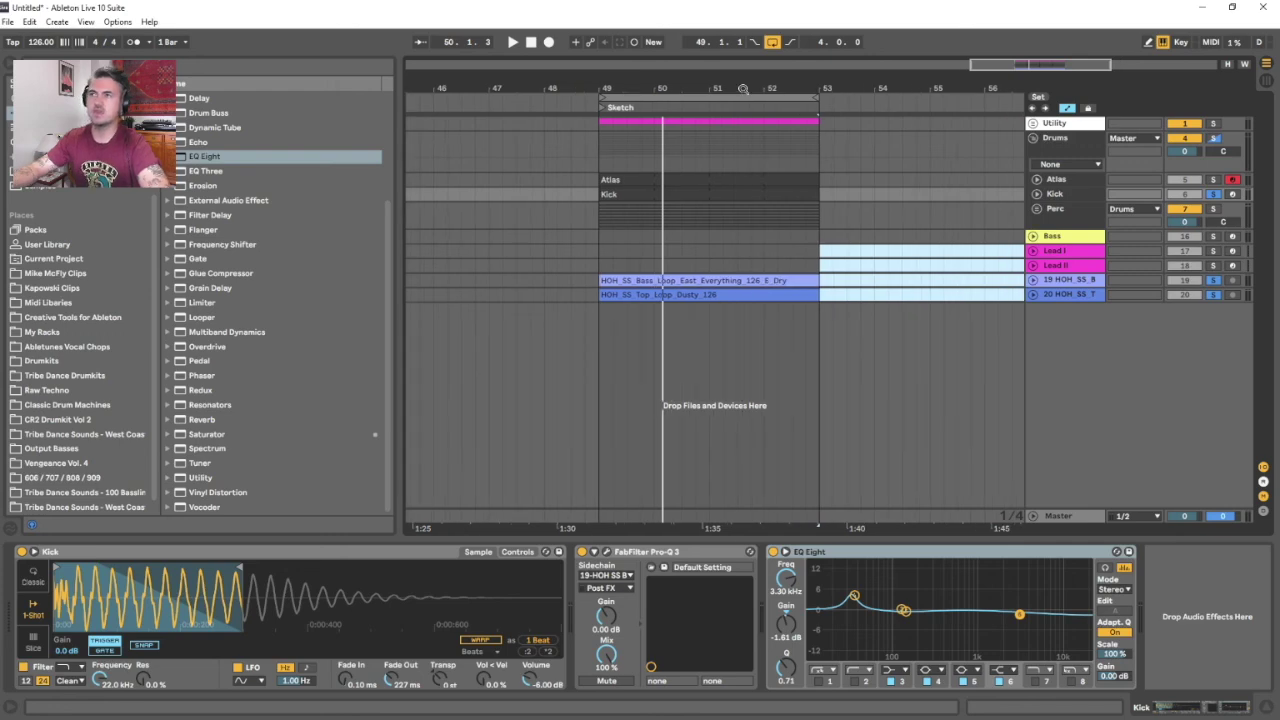